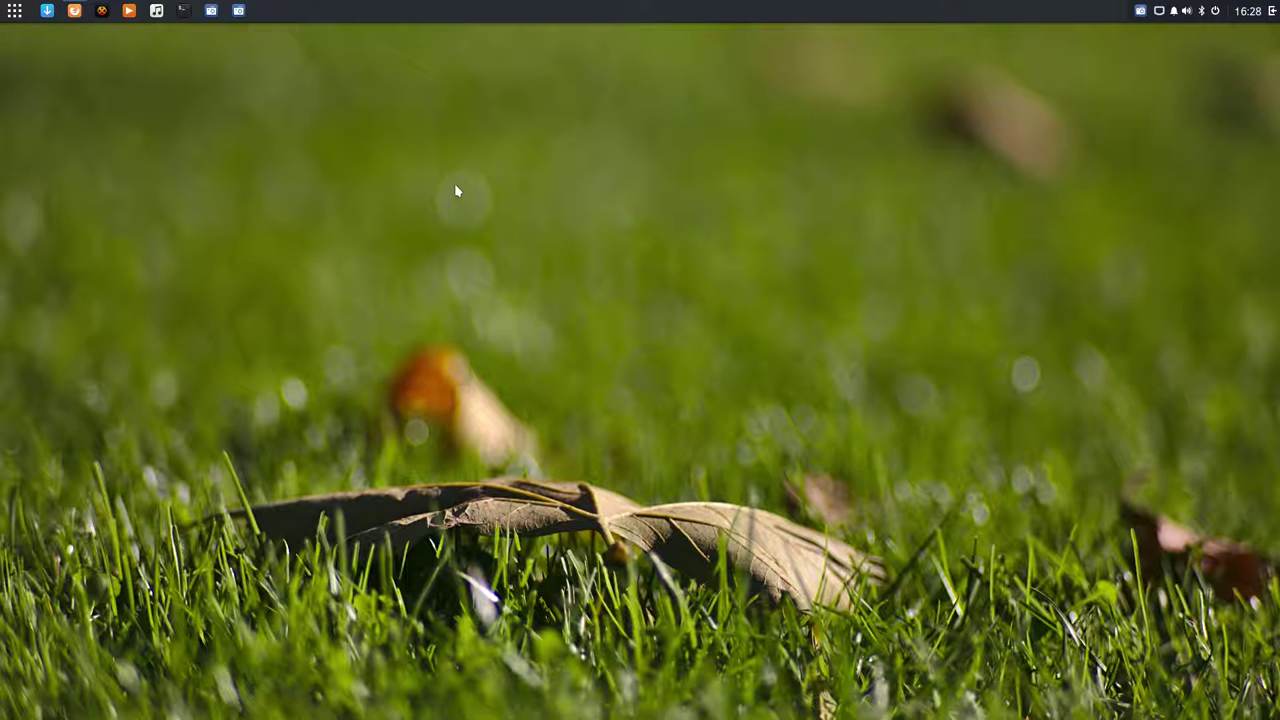
- Open Budgie Settings from the Raven side panel's Notifications view
left_click(1272, 11)
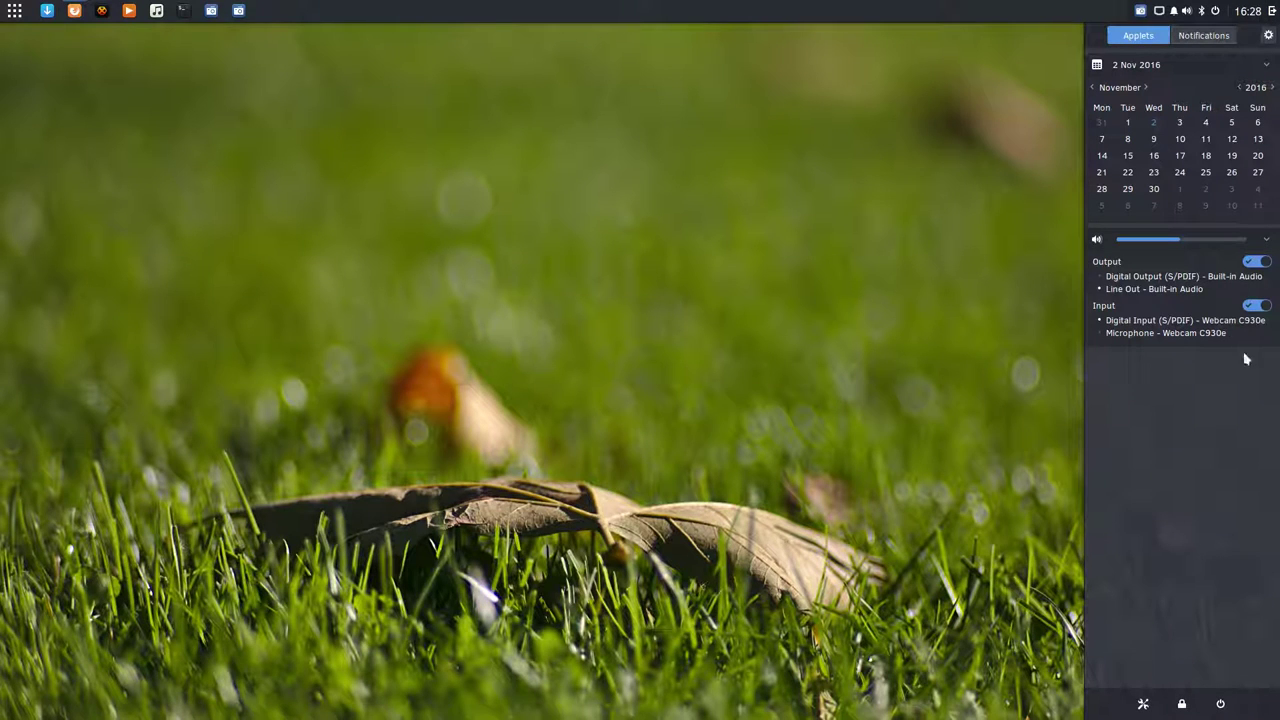
left_click(1222, 40)
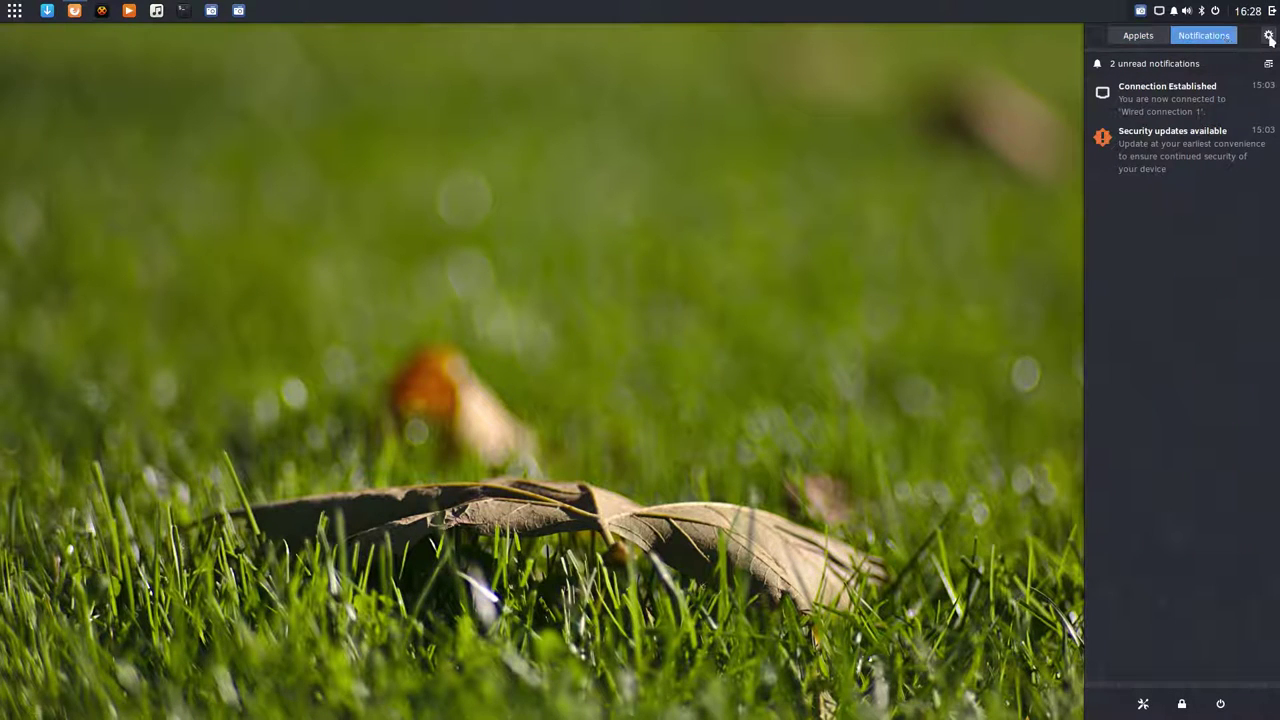
left_click(1268, 35)
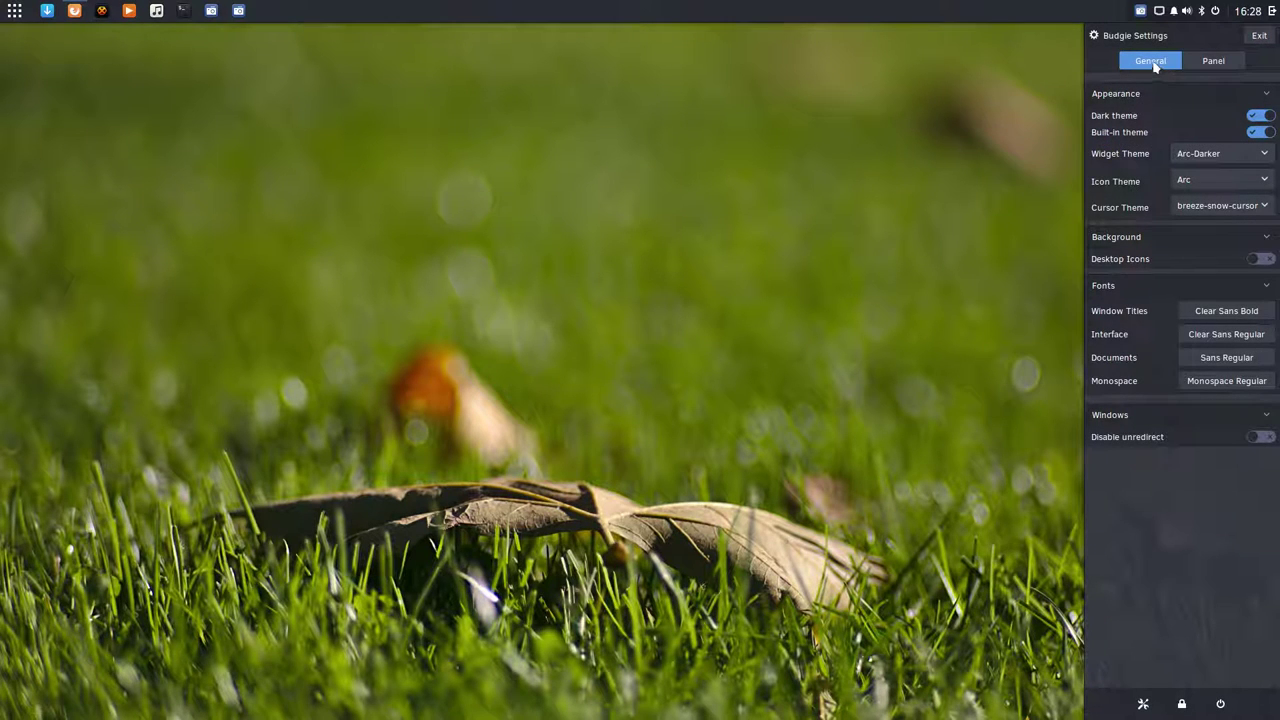
- Turn off the Dark theme and Built-in theme options in General settings
left_click(1222, 60)
left_click(1160, 62)
left_click(1258, 116)
left_click(1256, 134)
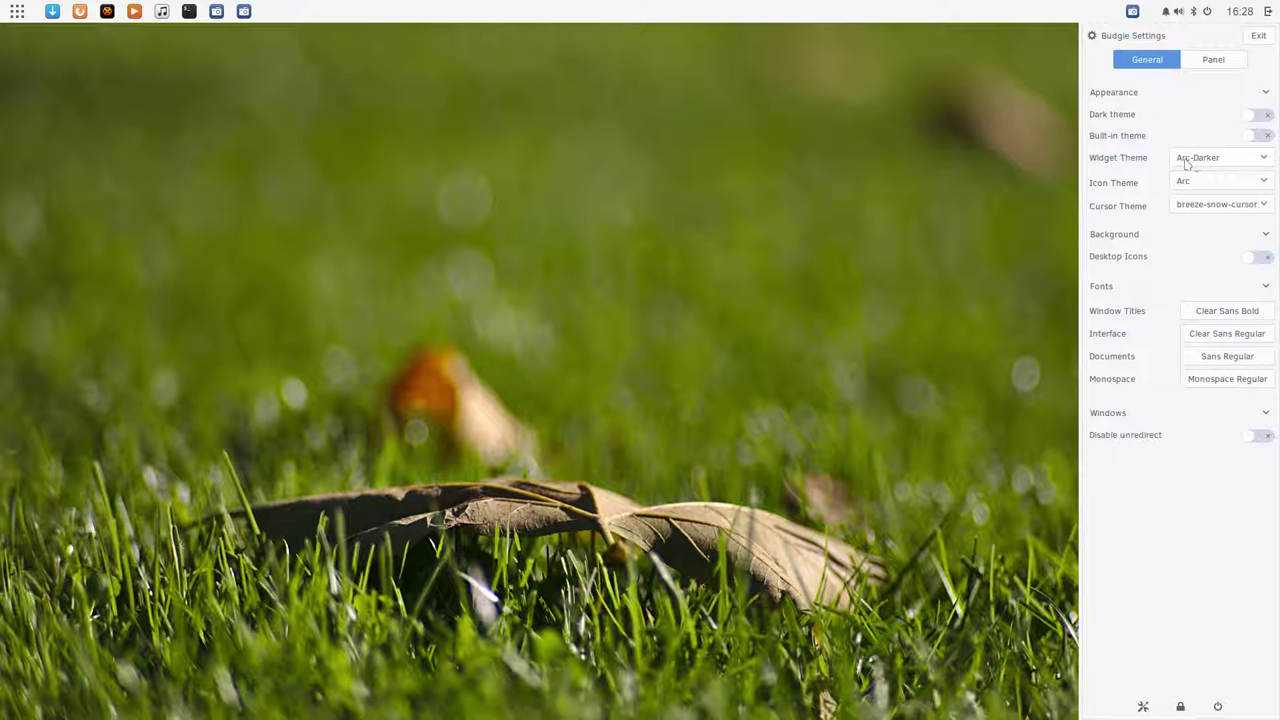
- Set the widget theme to Arc-Dark
left_click(1219, 160)
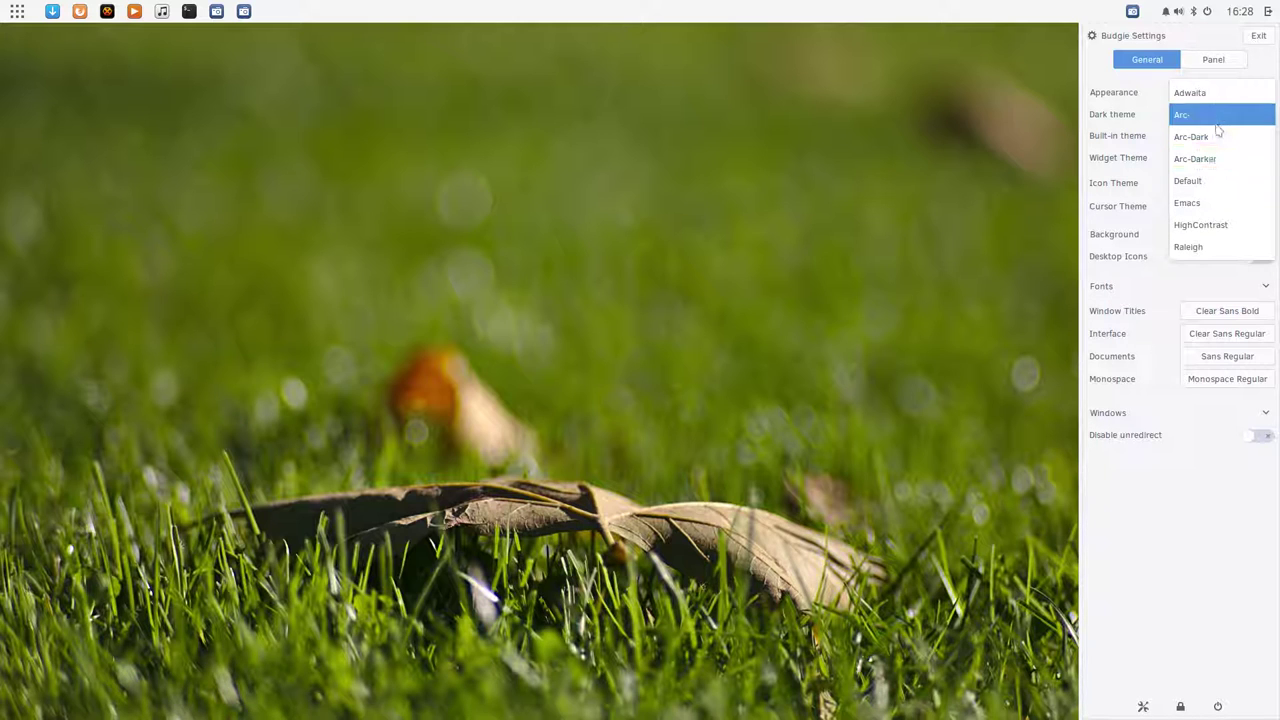
left_click(1220, 141)
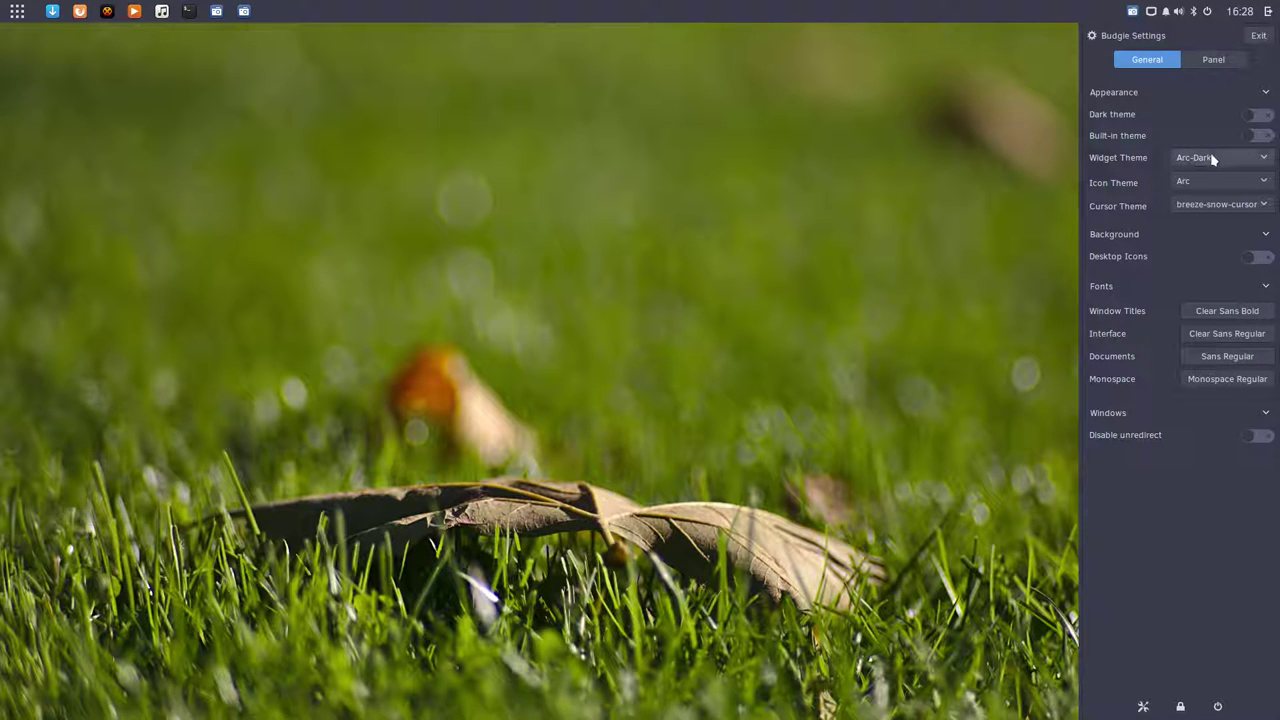
left_click(1212, 158)
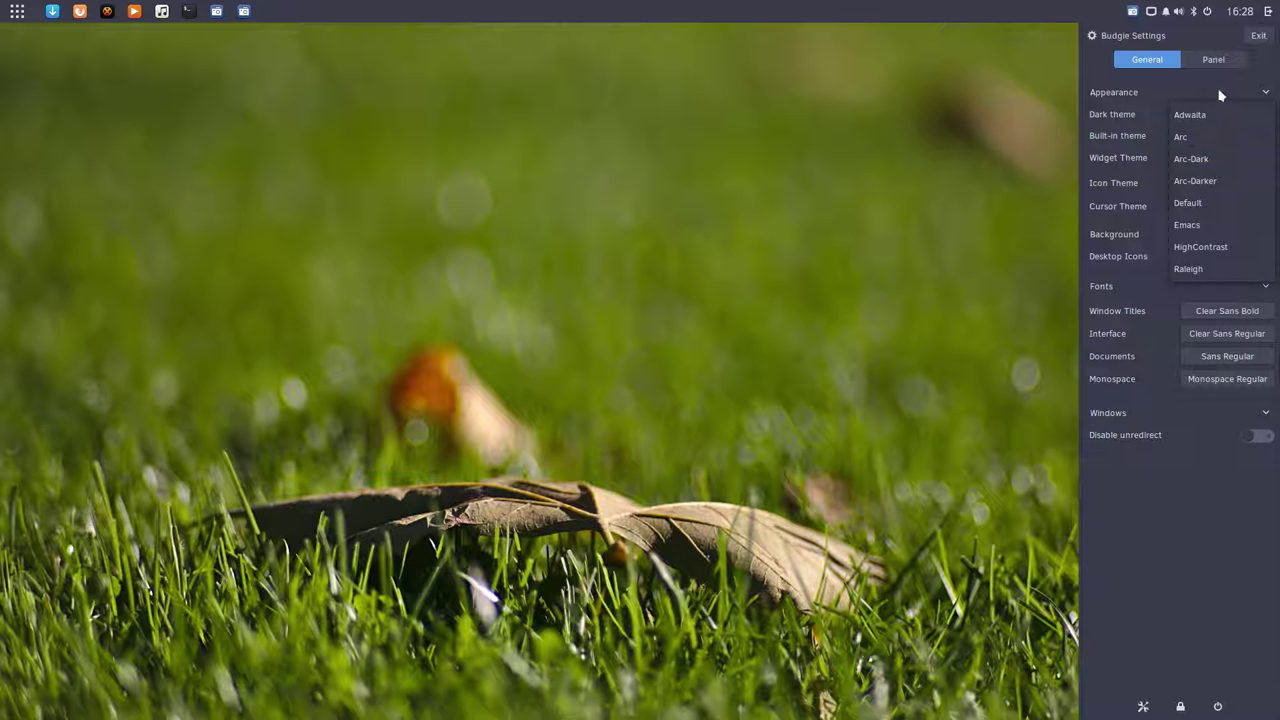
left_click(1219, 95)
- Toggle the Built-in theme on and off several times, leaving it off
left_click(1259, 136)
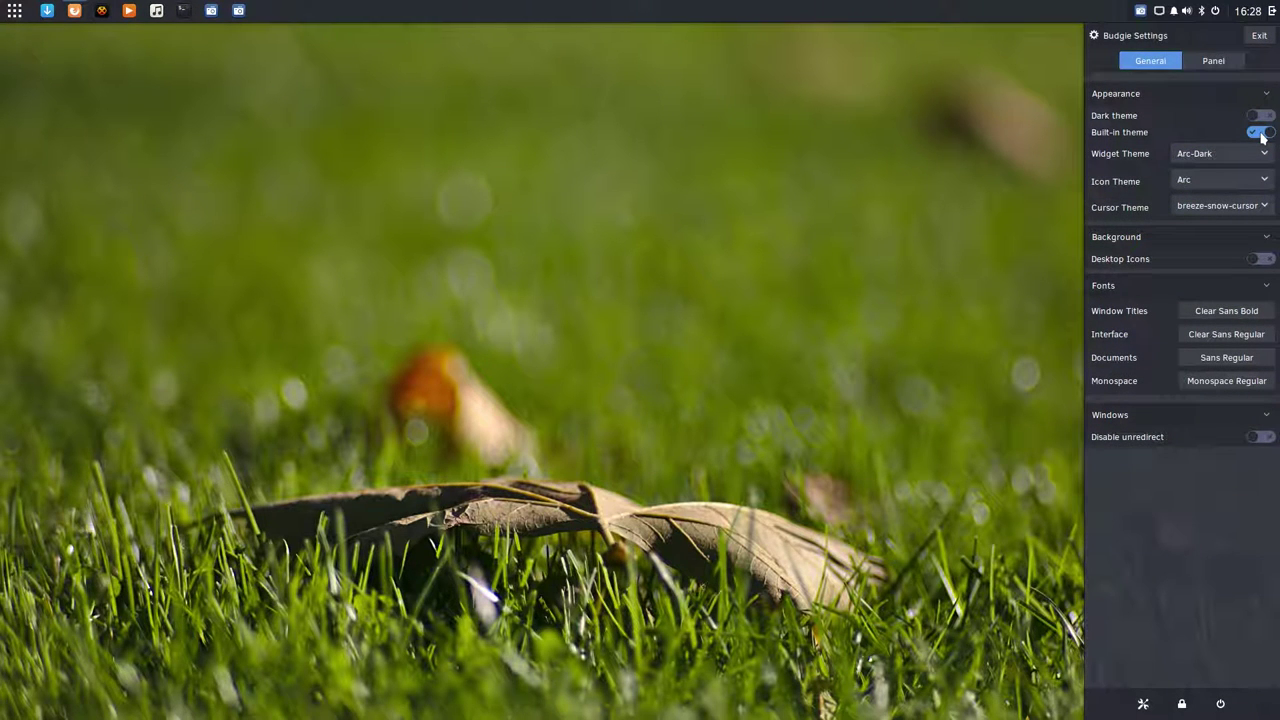
left_click(1257, 134)
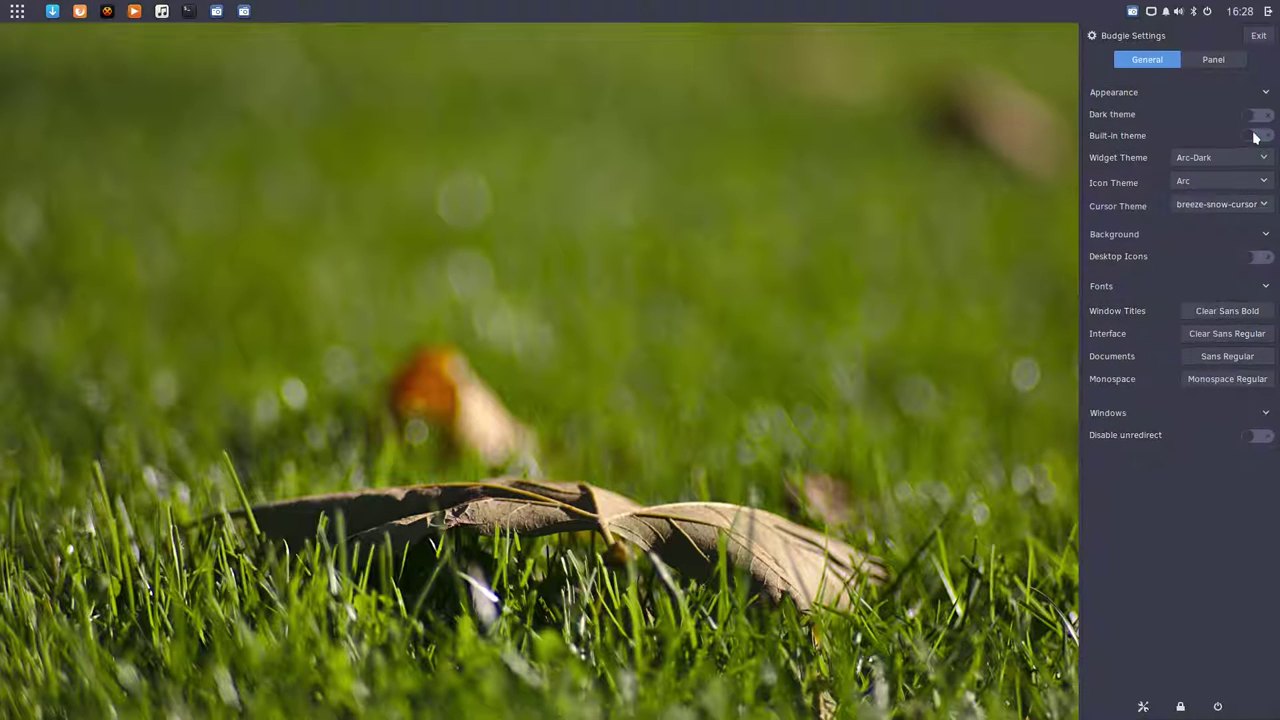
left_click(1265, 137)
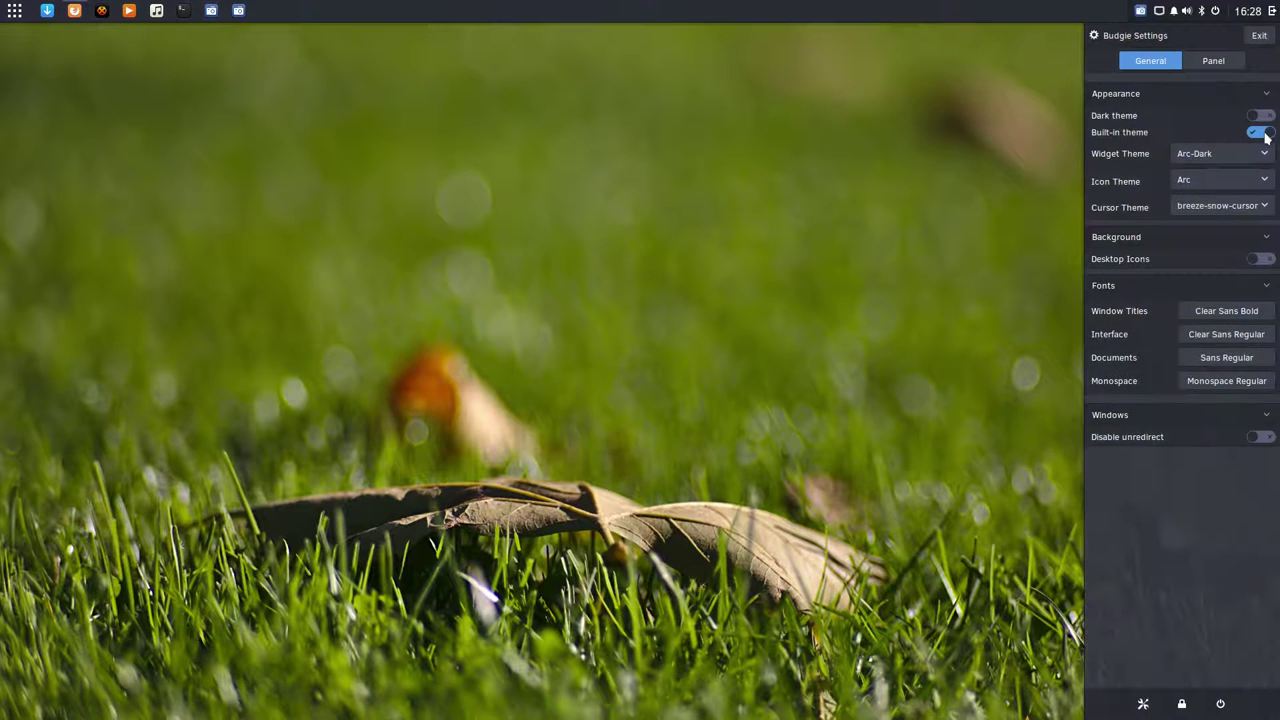
left_click(1260, 137)
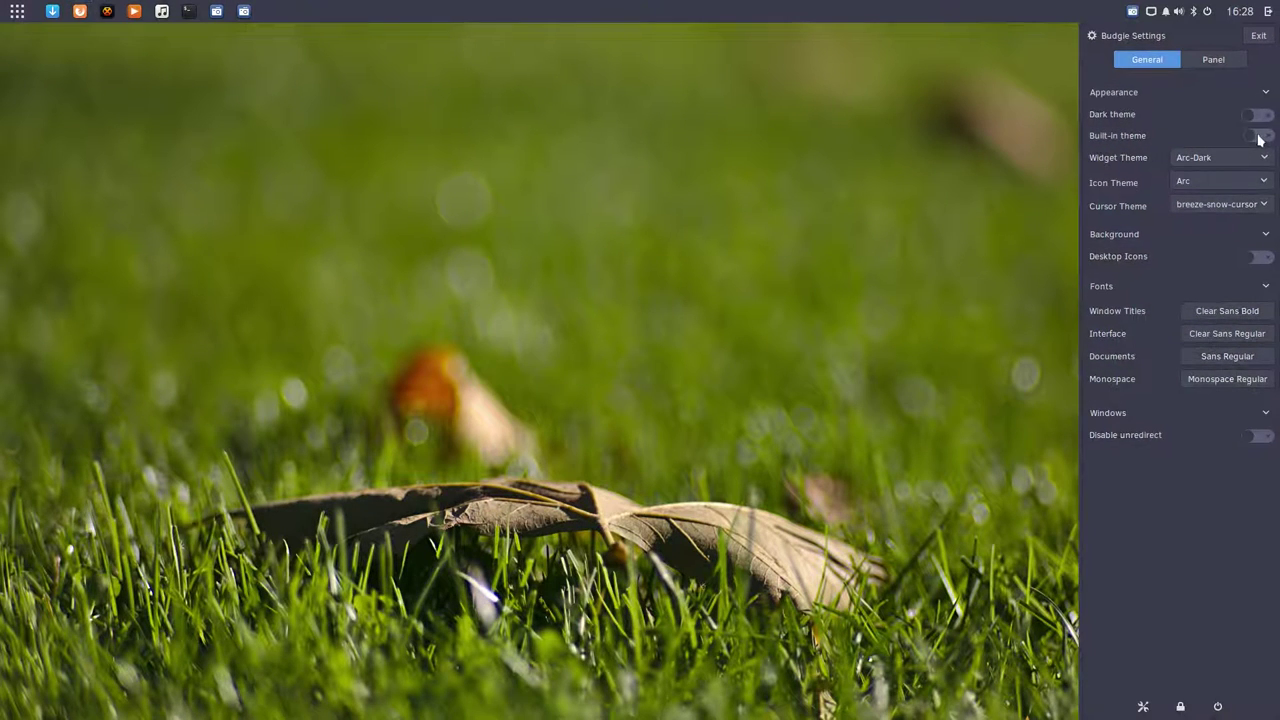
left_click(1260, 137)
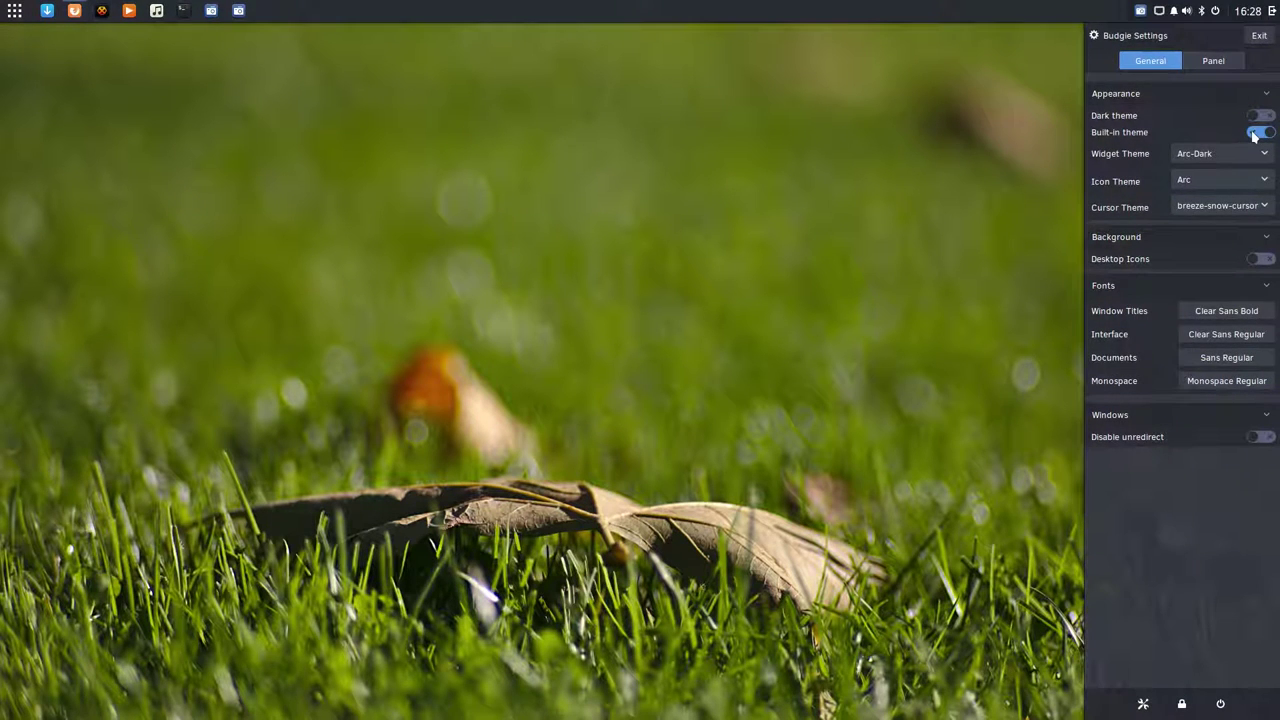
left_click(1257, 134)
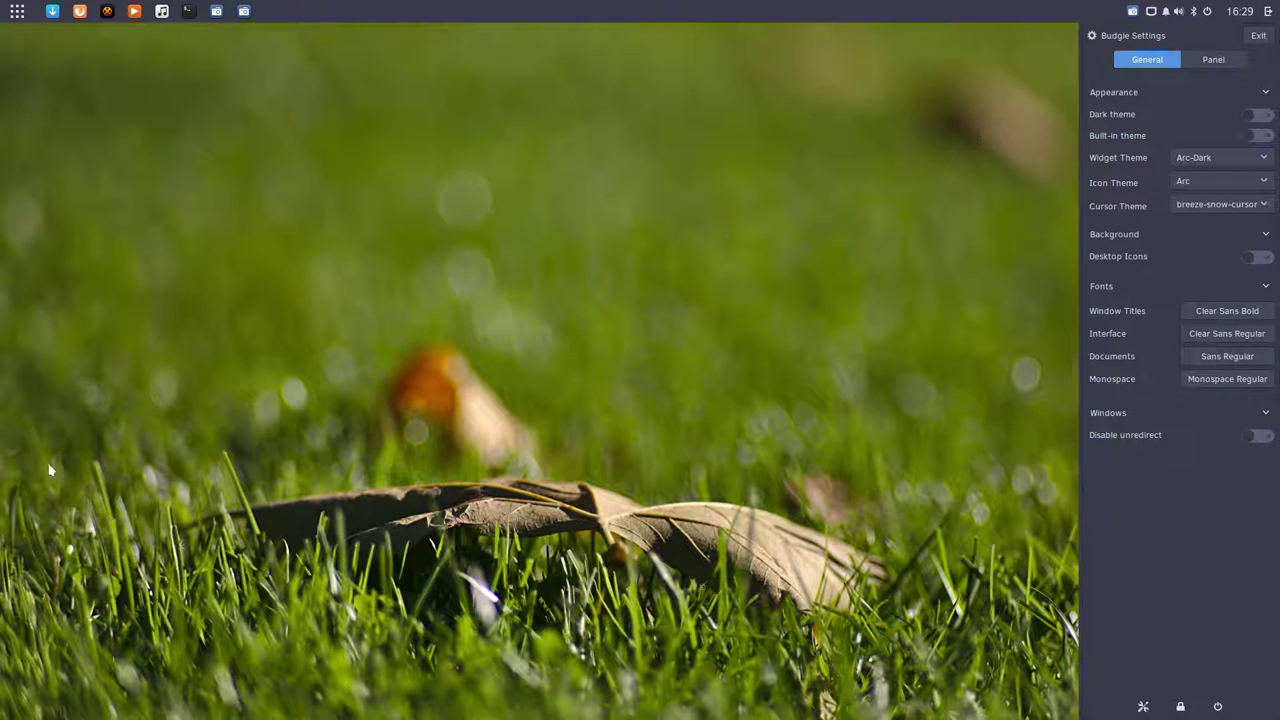
left_click(4, 8)
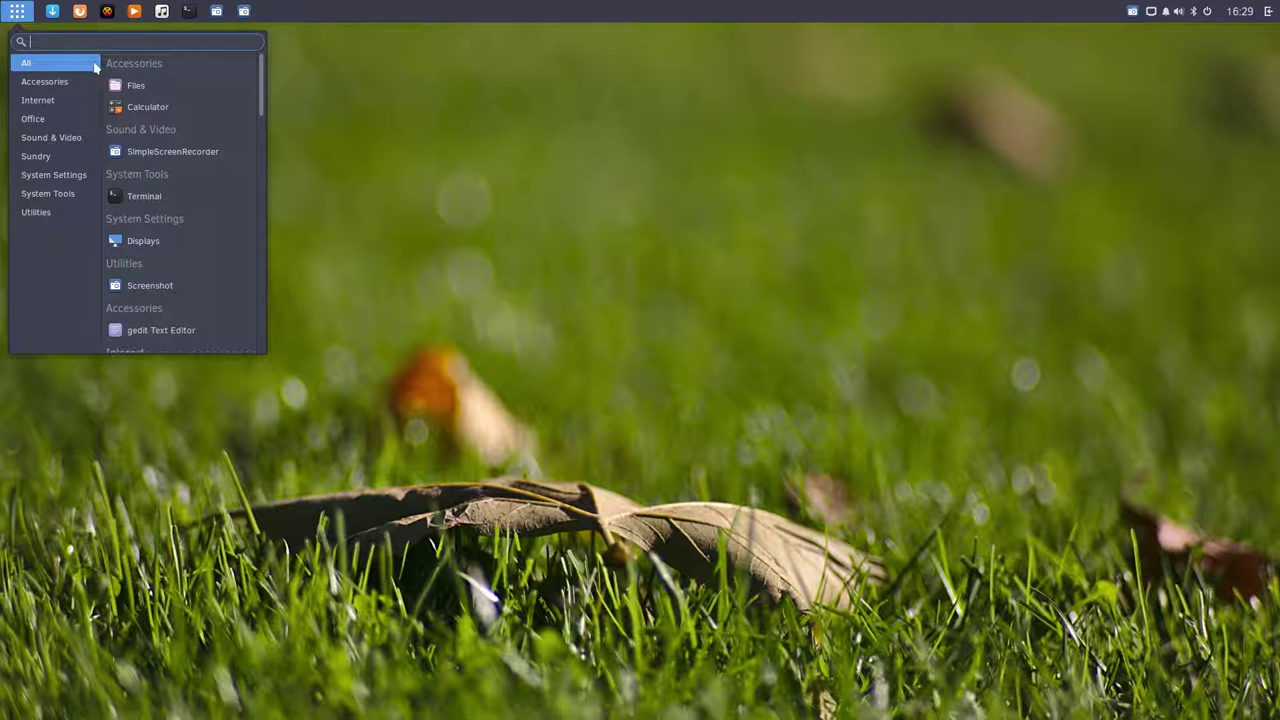
left_click(775, 136)
left_click(1270, 10)
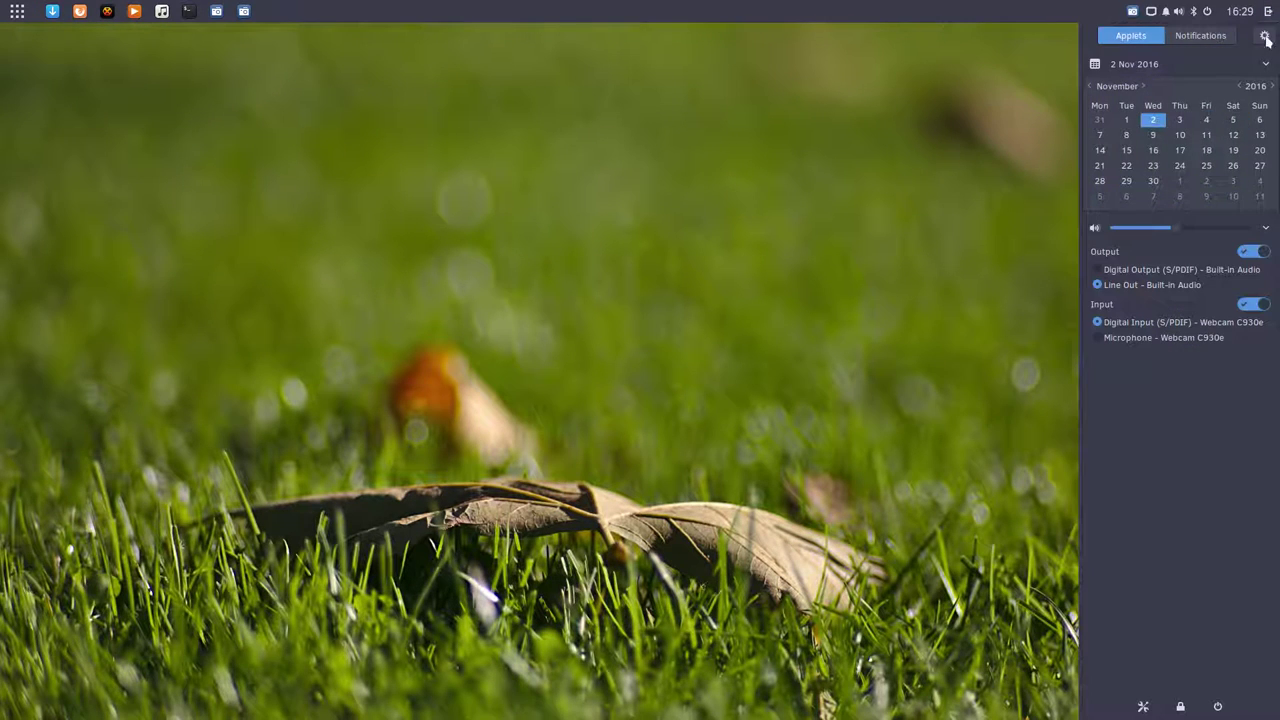
left_click(1266, 38)
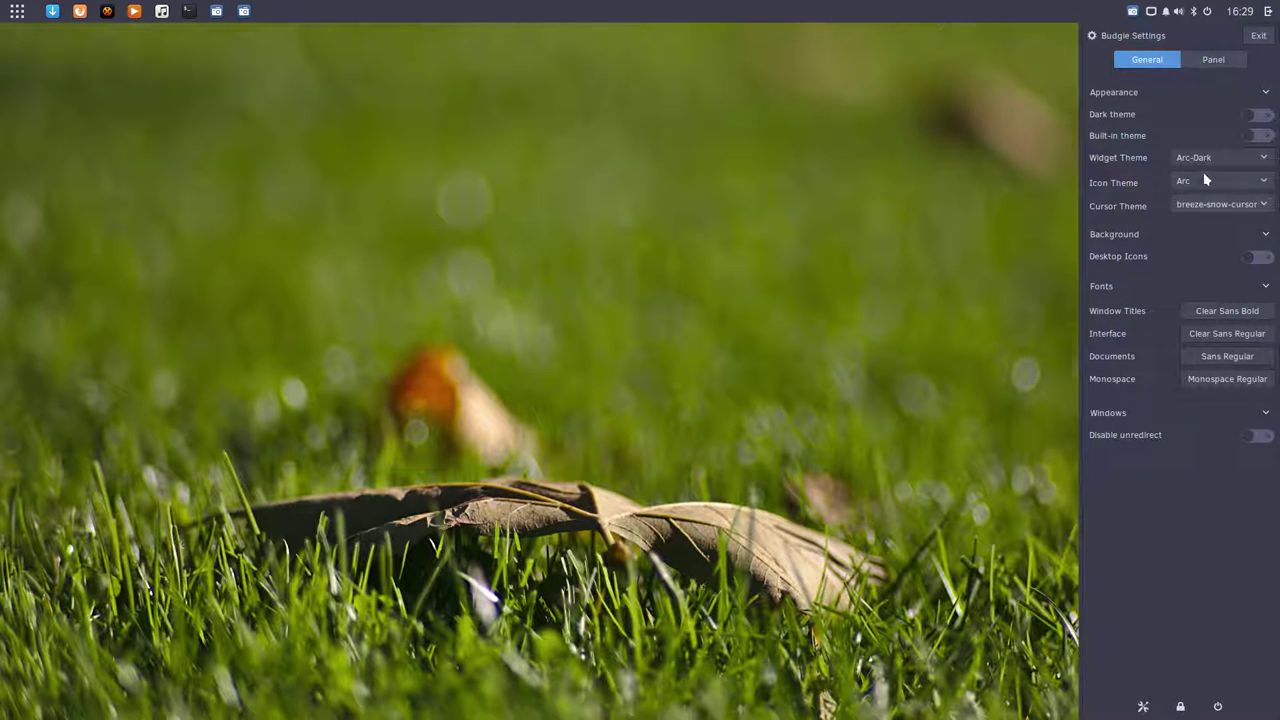
left_click(1266, 140)
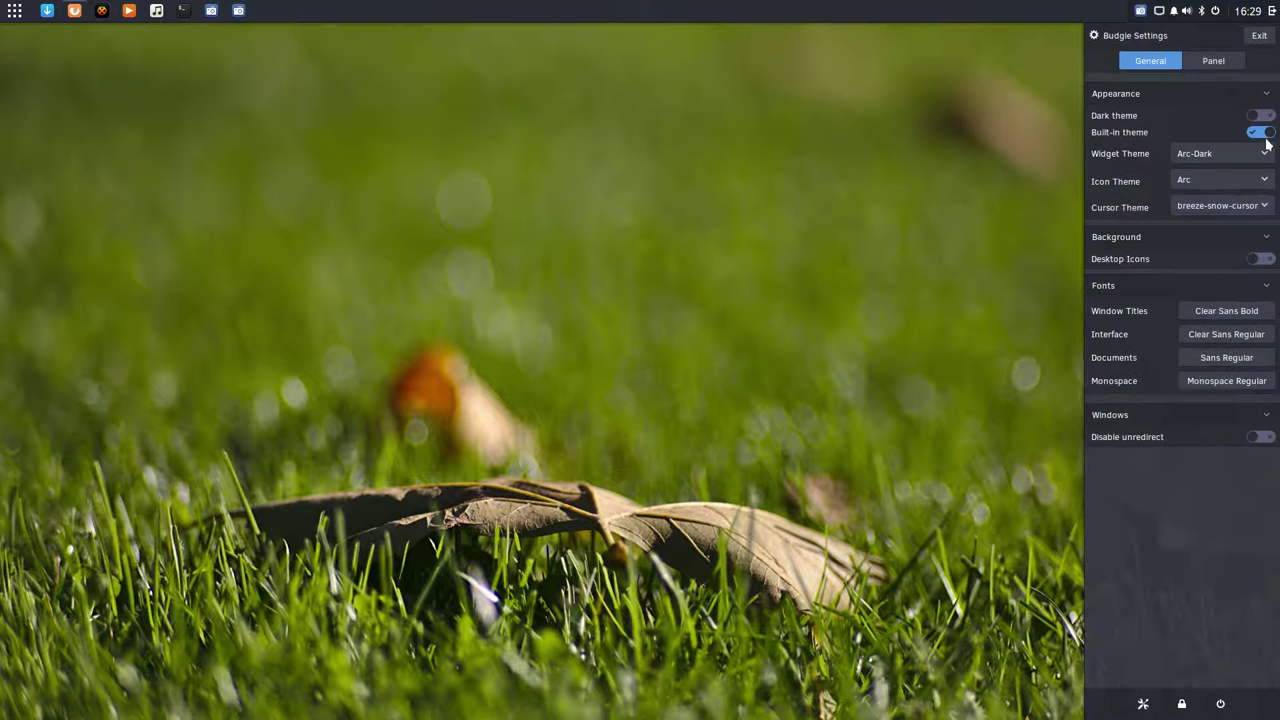
left_click(2, 4)
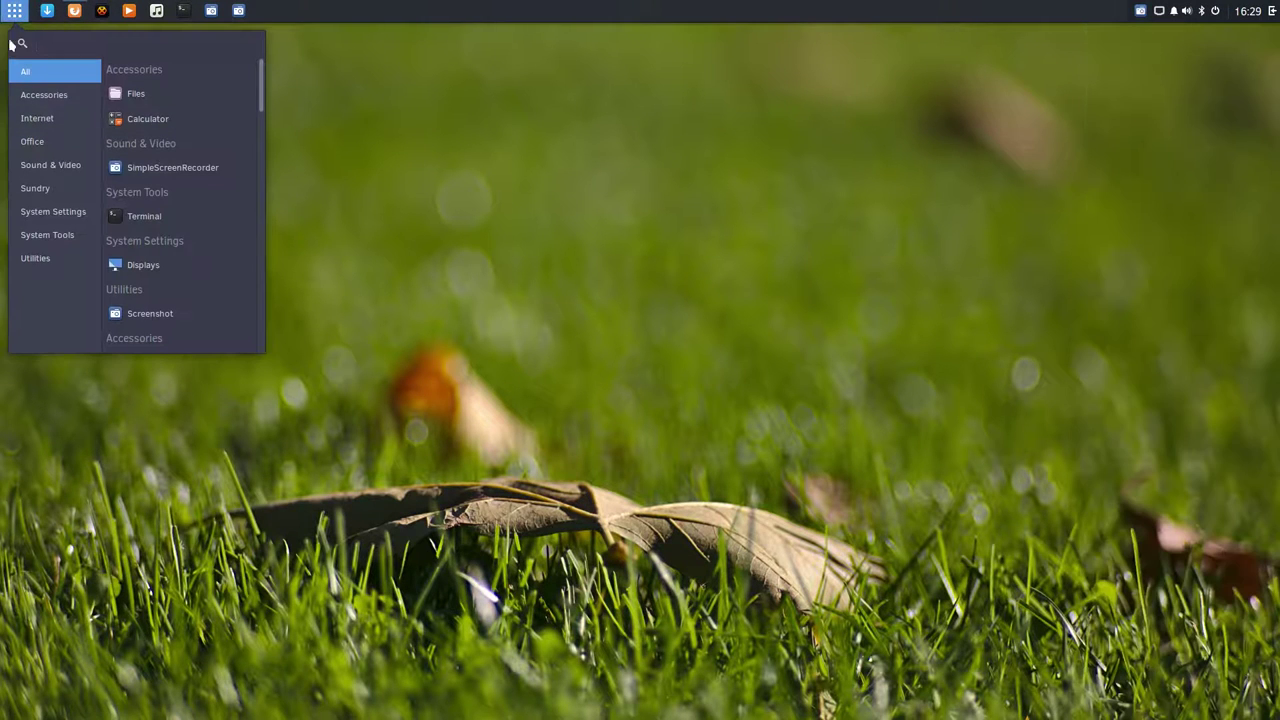
left_click(924, 113)
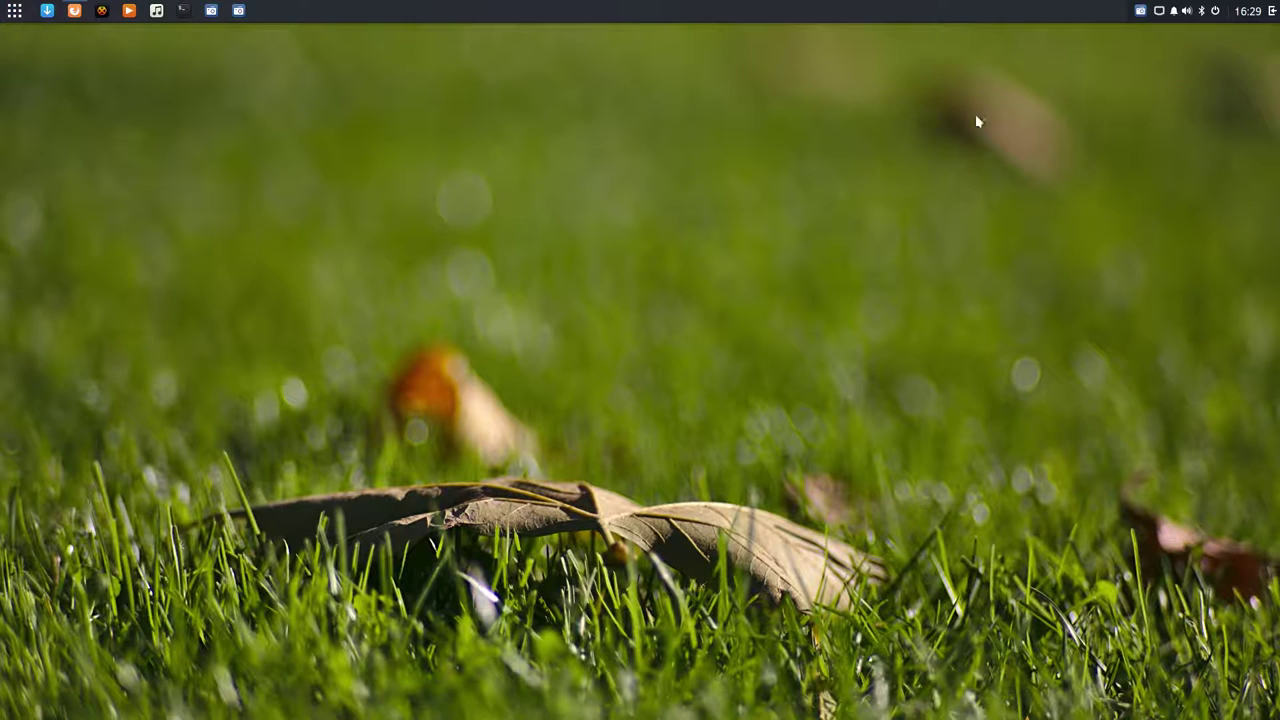
left_click(1272, 9)
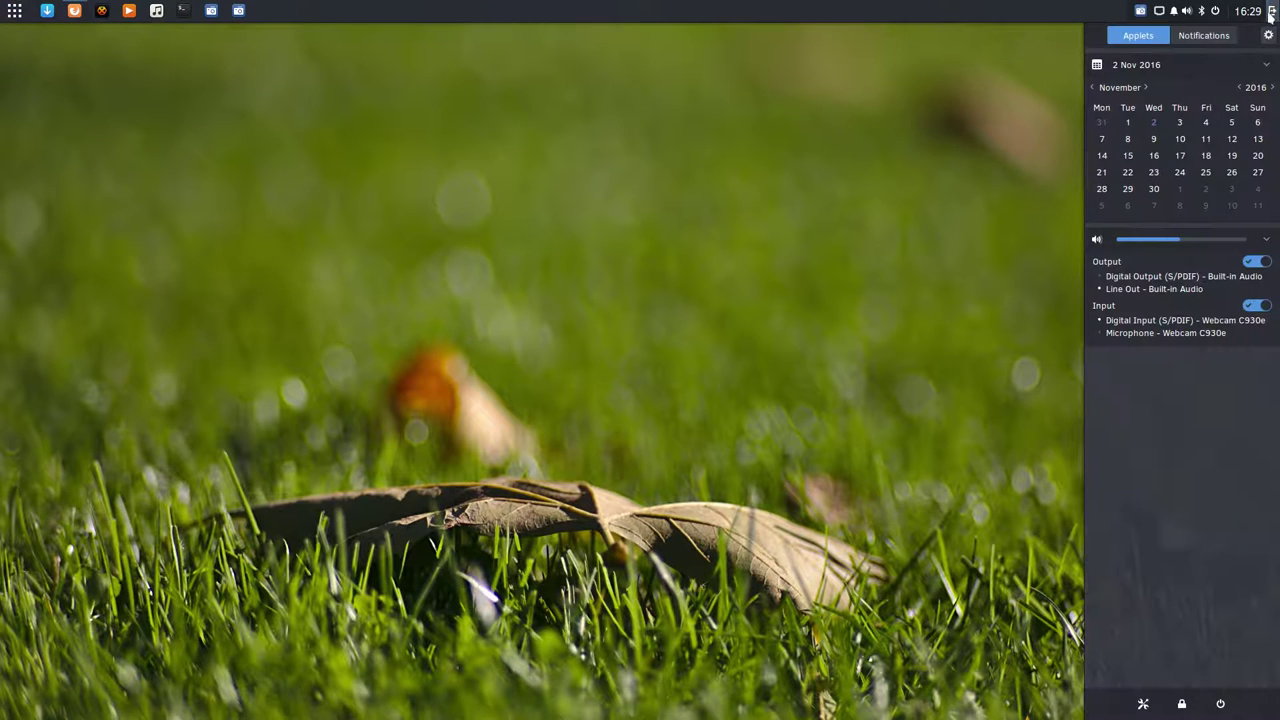
left_click(1268, 35)
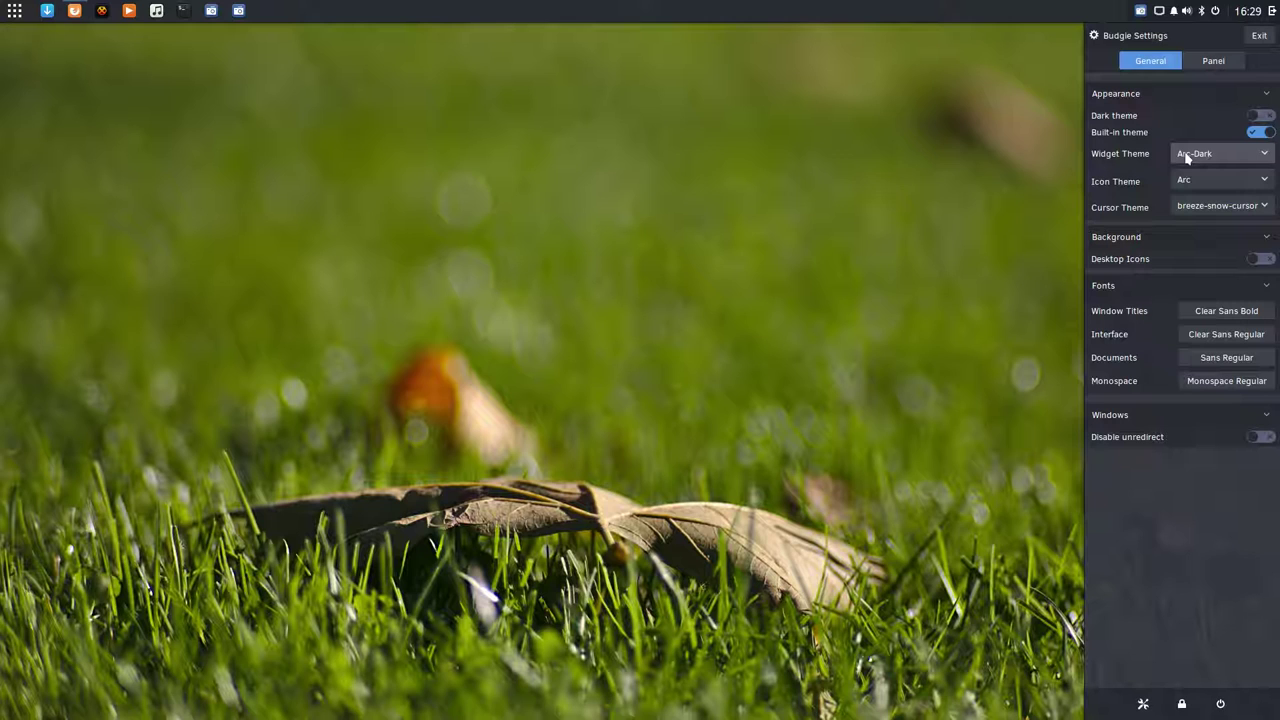
left_click(15, 10)
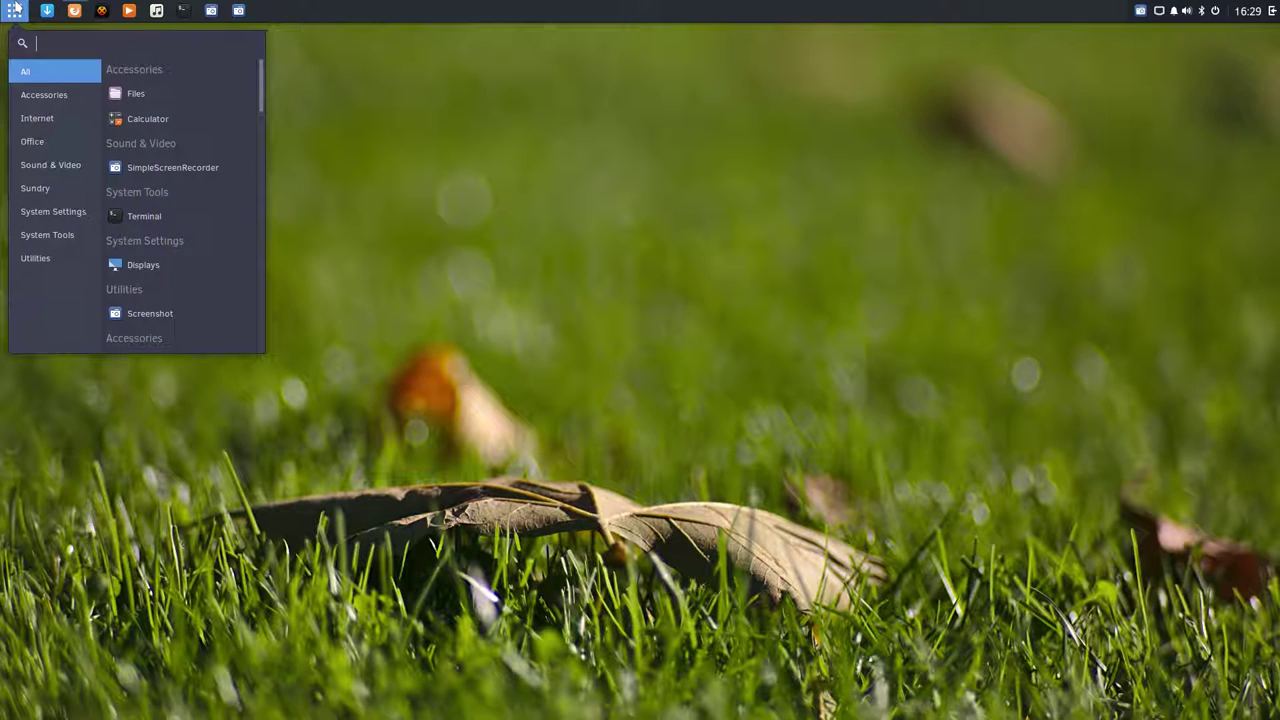
left_click(1271, 10)
left_click(1271, 10)
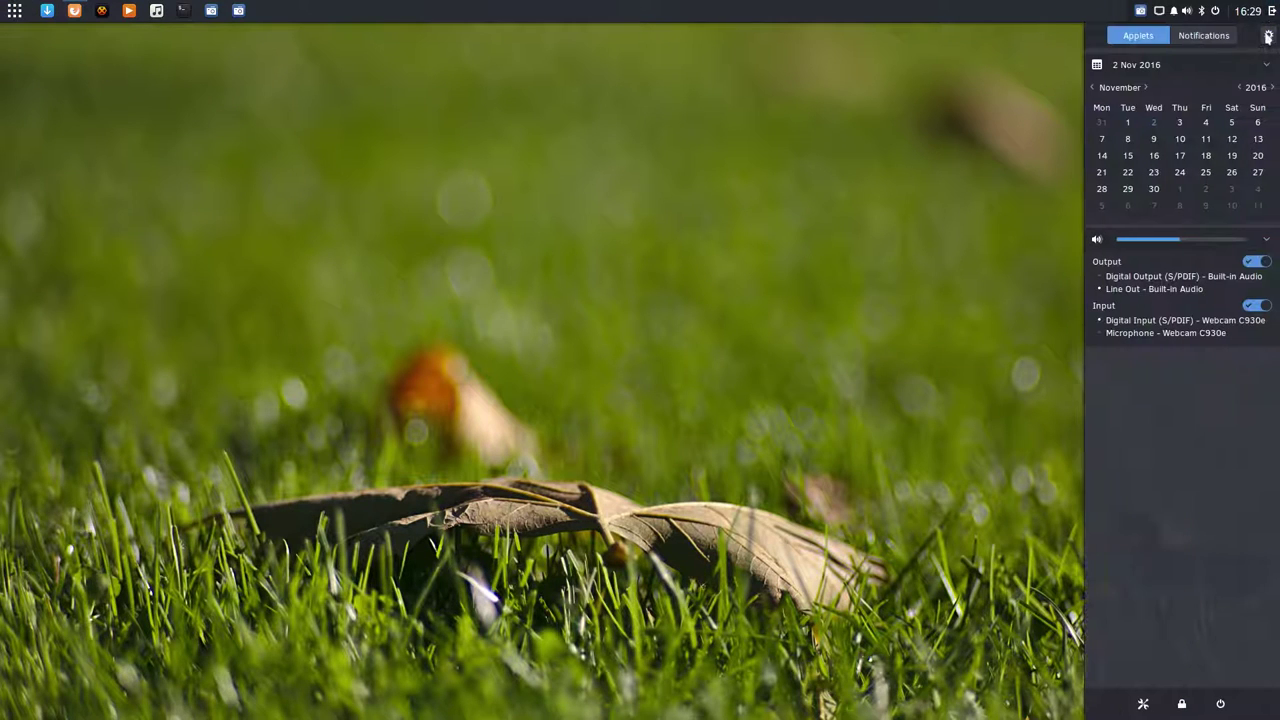
left_click(1268, 36)
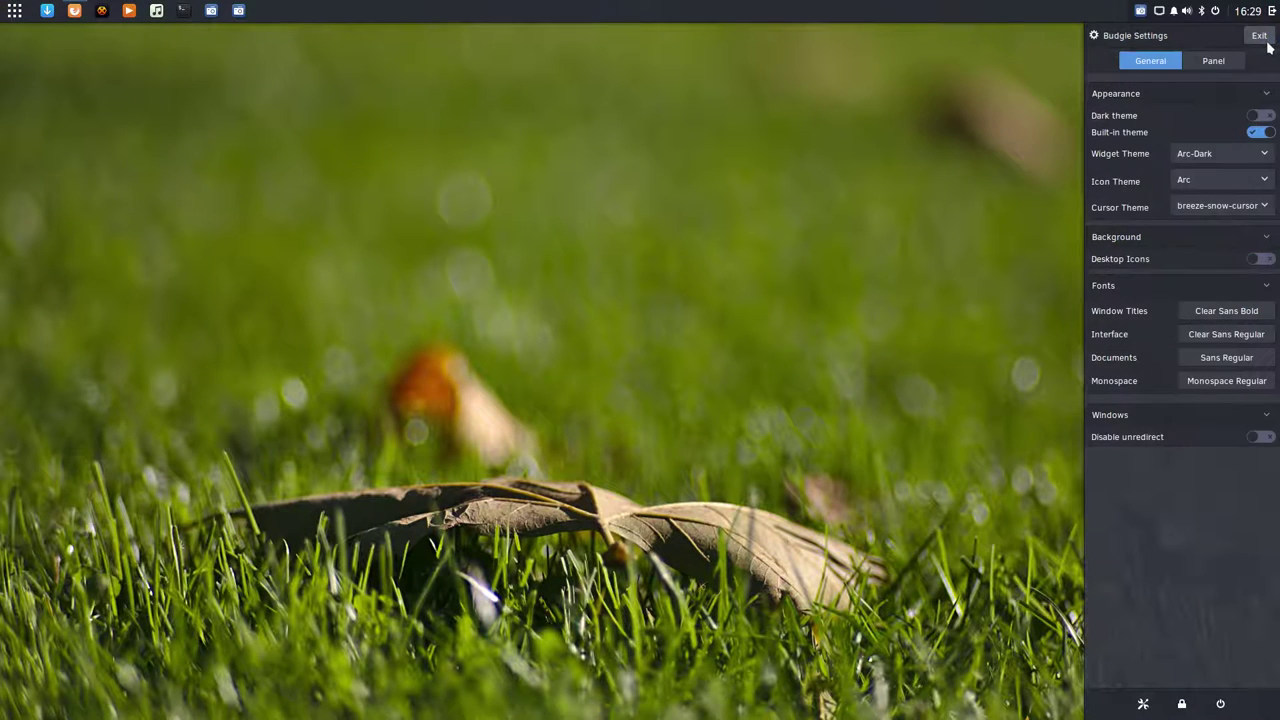
left_click(1256, 136)
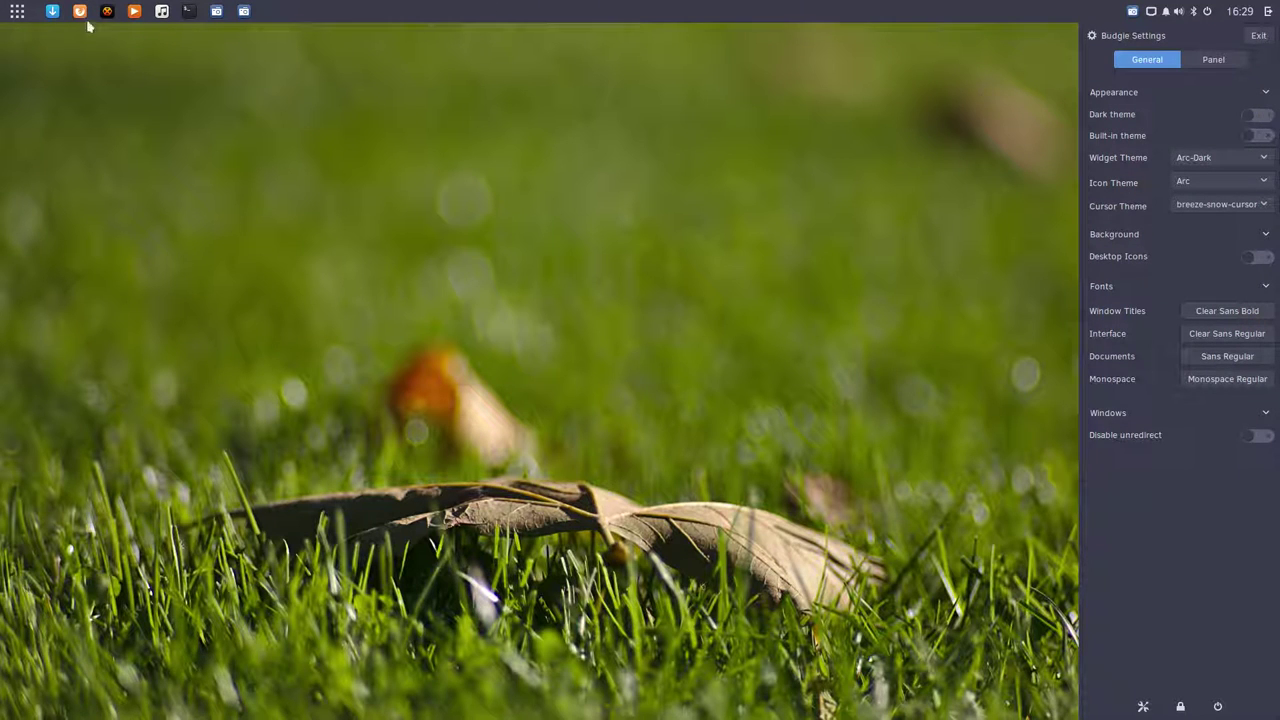
left_click(17, 11)
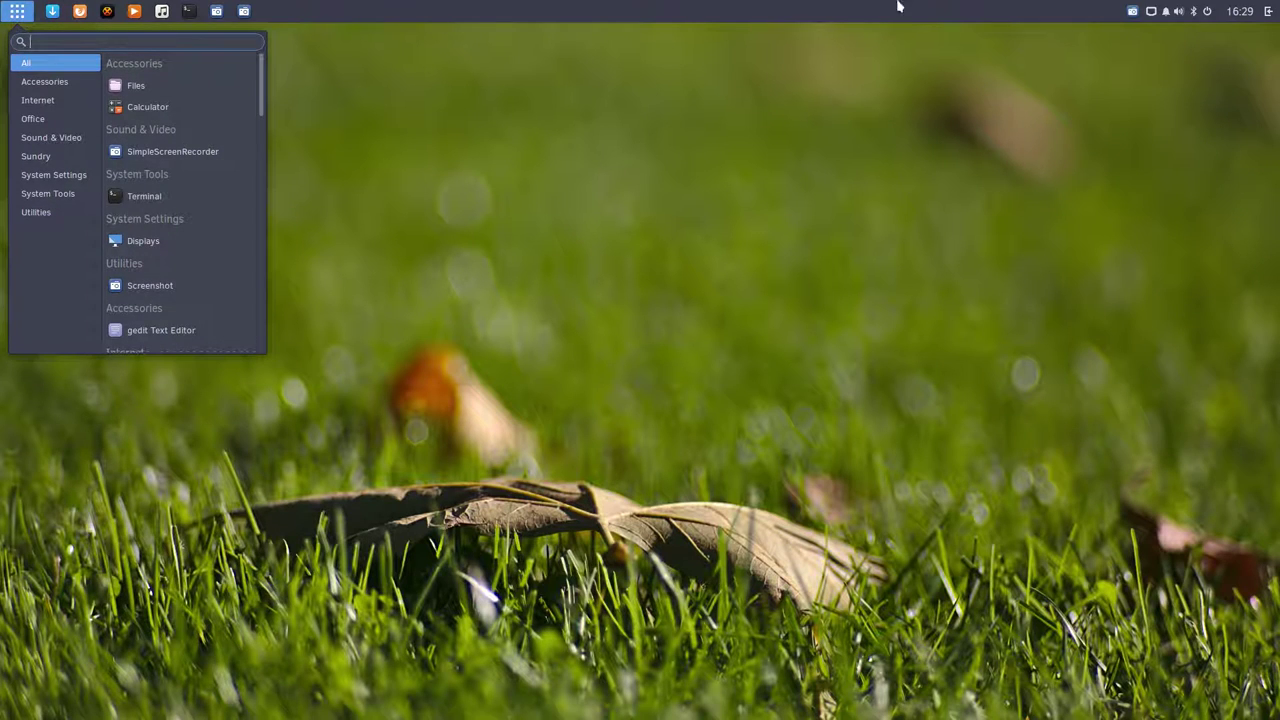
left_click(1266, 11)
left_click(1268, 12)
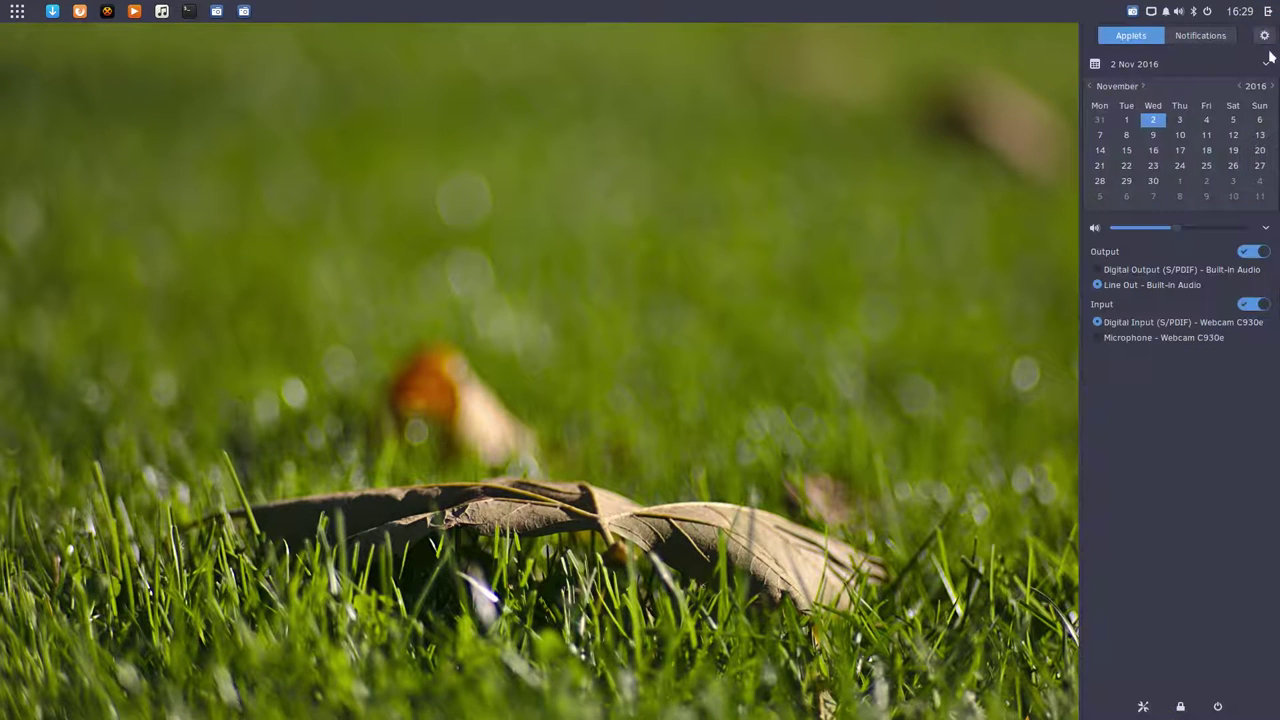
- In Budgie Settings' Appearance section, set the cursor theme to breeze-snow-cursor
left_click(1265, 37)
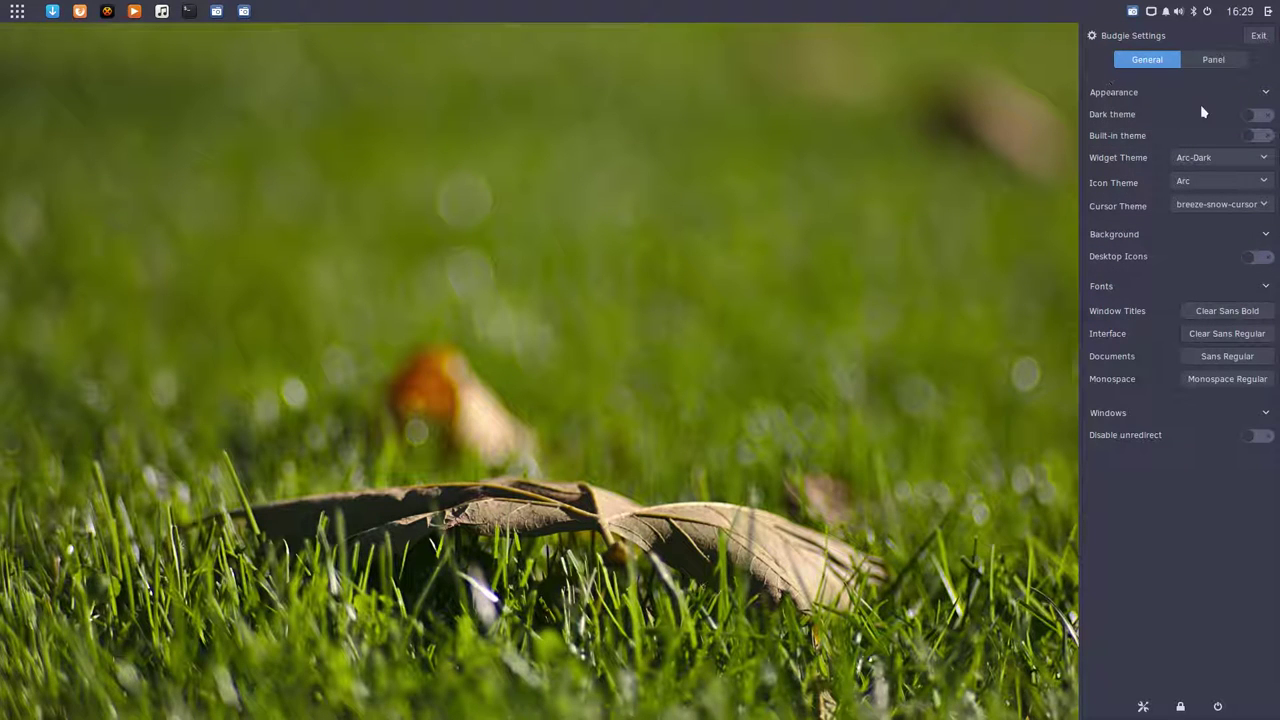
left_click(1264, 94)
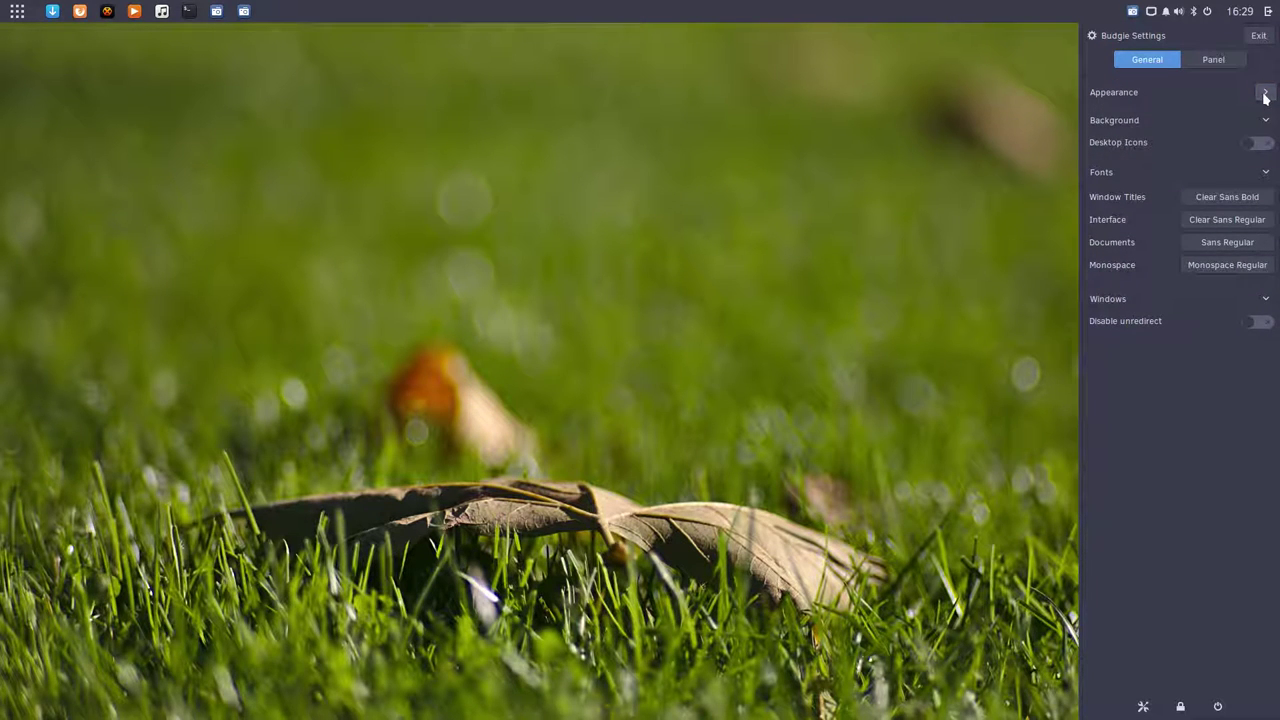
left_click(1264, 94)
left_click(1265, 94)
left_click(1265, 94)
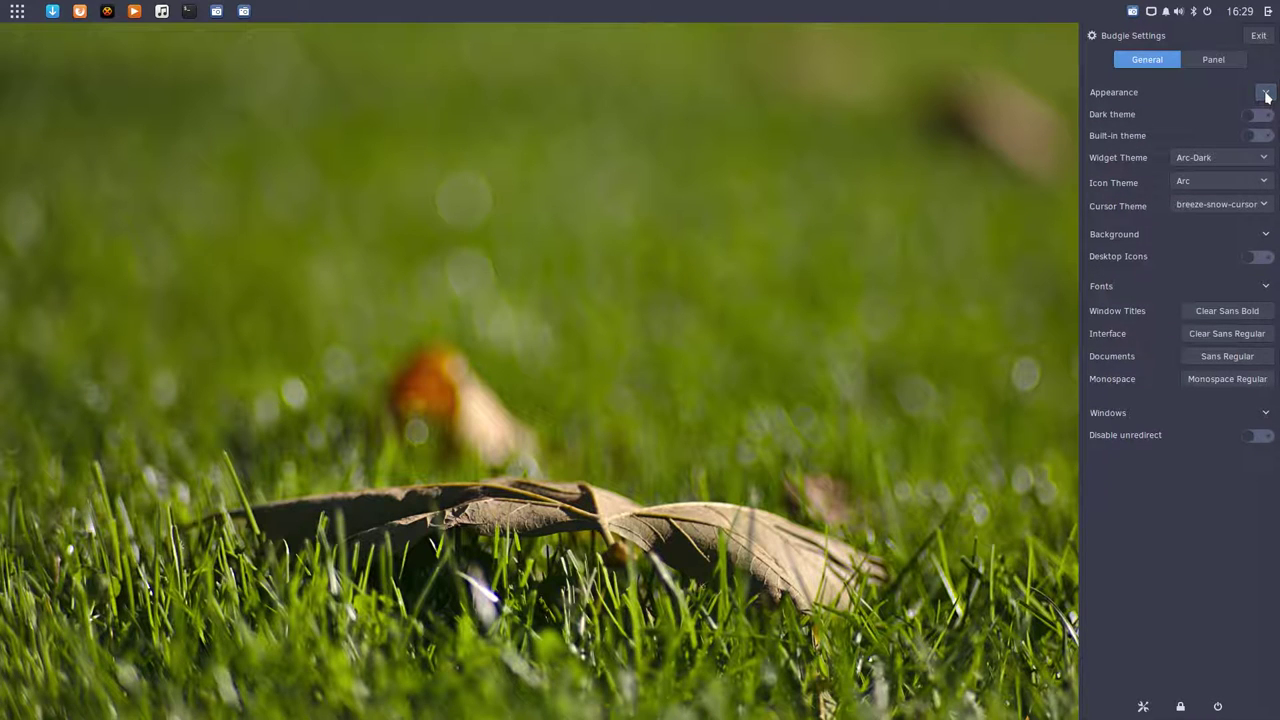
left_click(1260, 206)
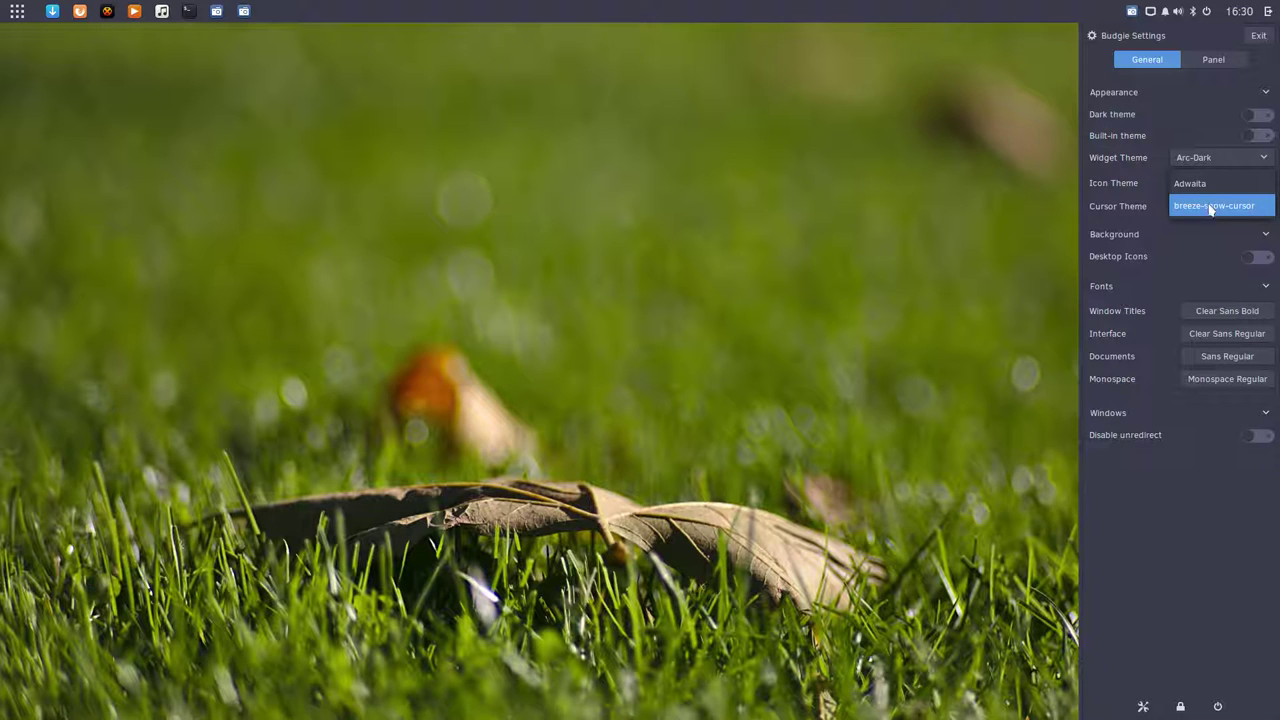
left_click(1221, 207)
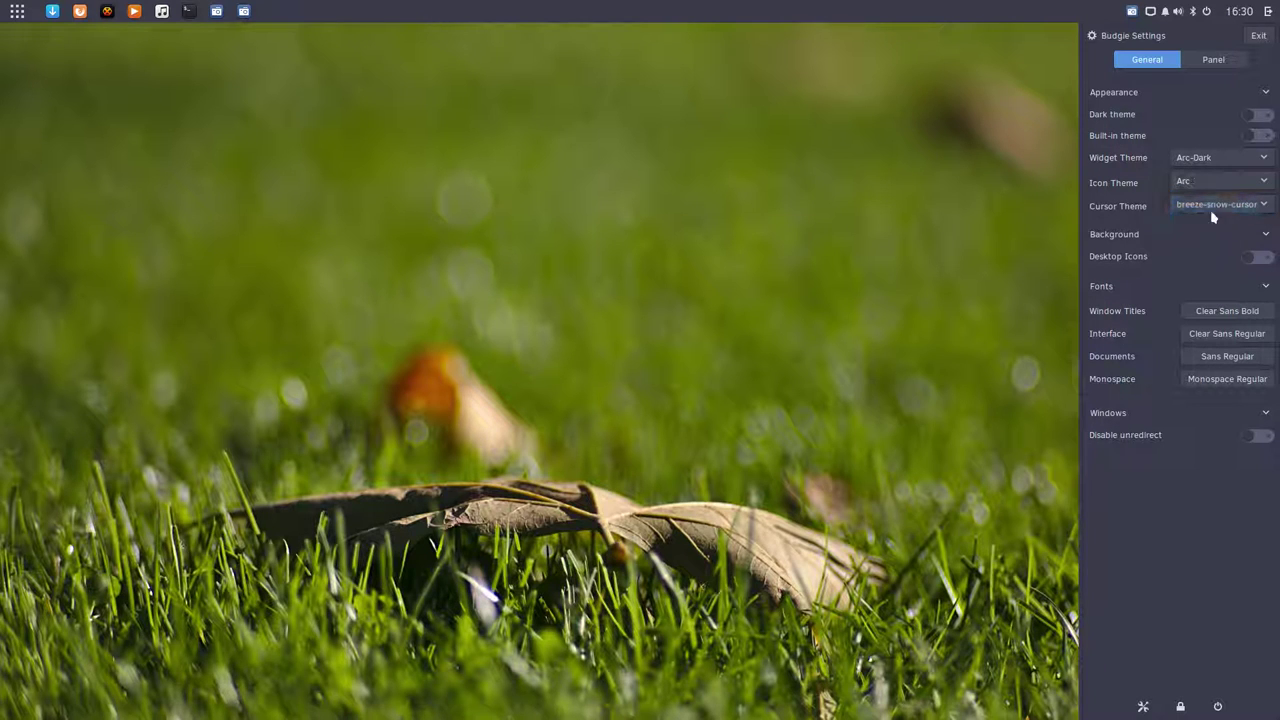
- Switch the widget theme to Adwaita and bring up the applications menu
left_click(1208, 160)
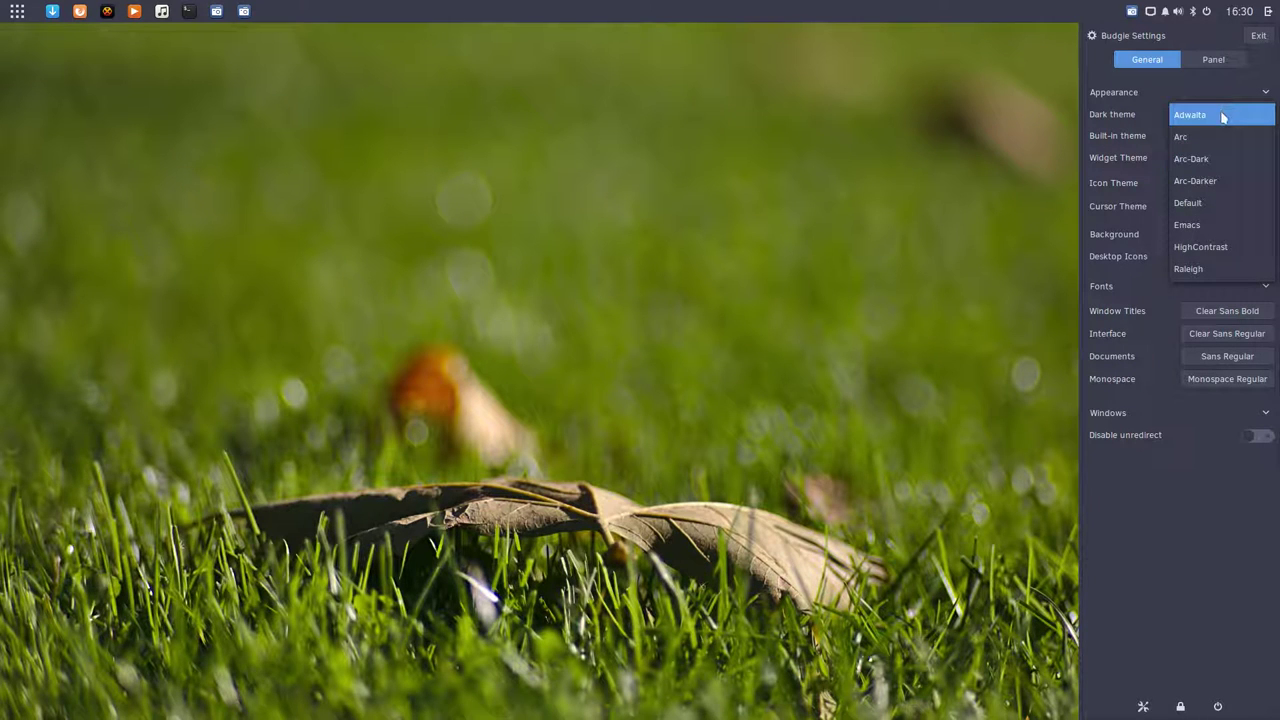
left_click(1221, 117)
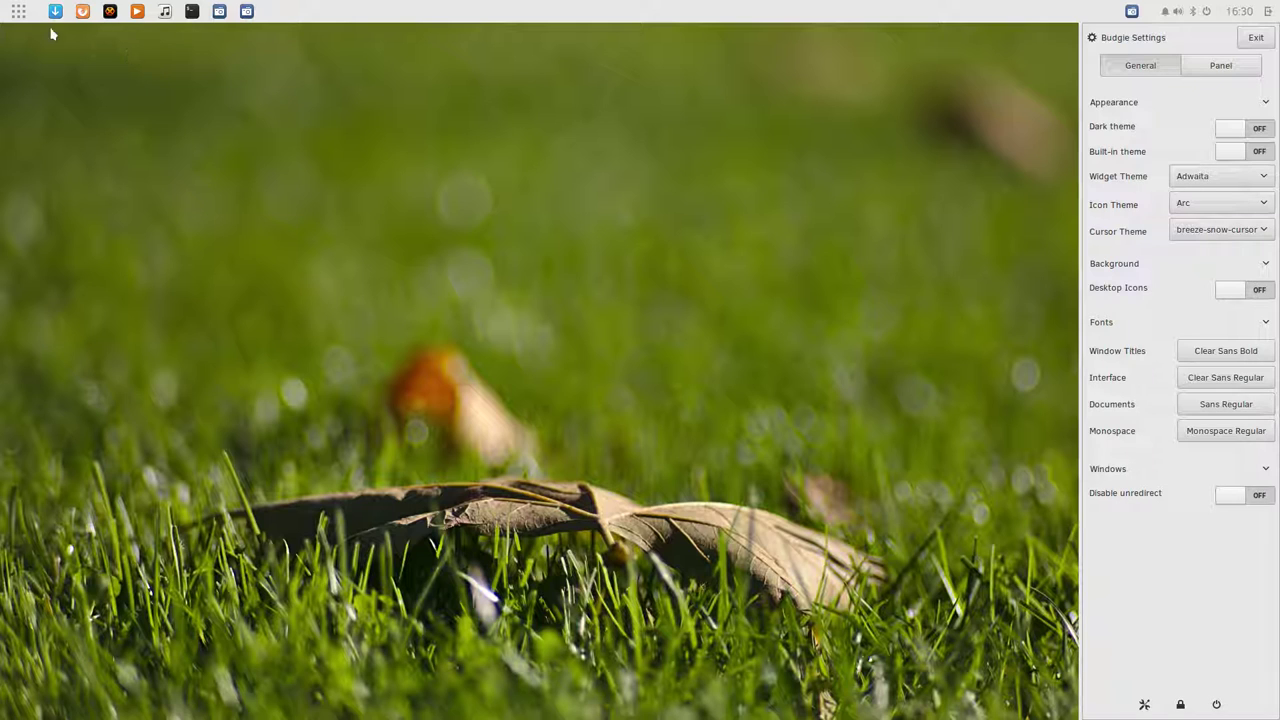
left_click(18, 20)
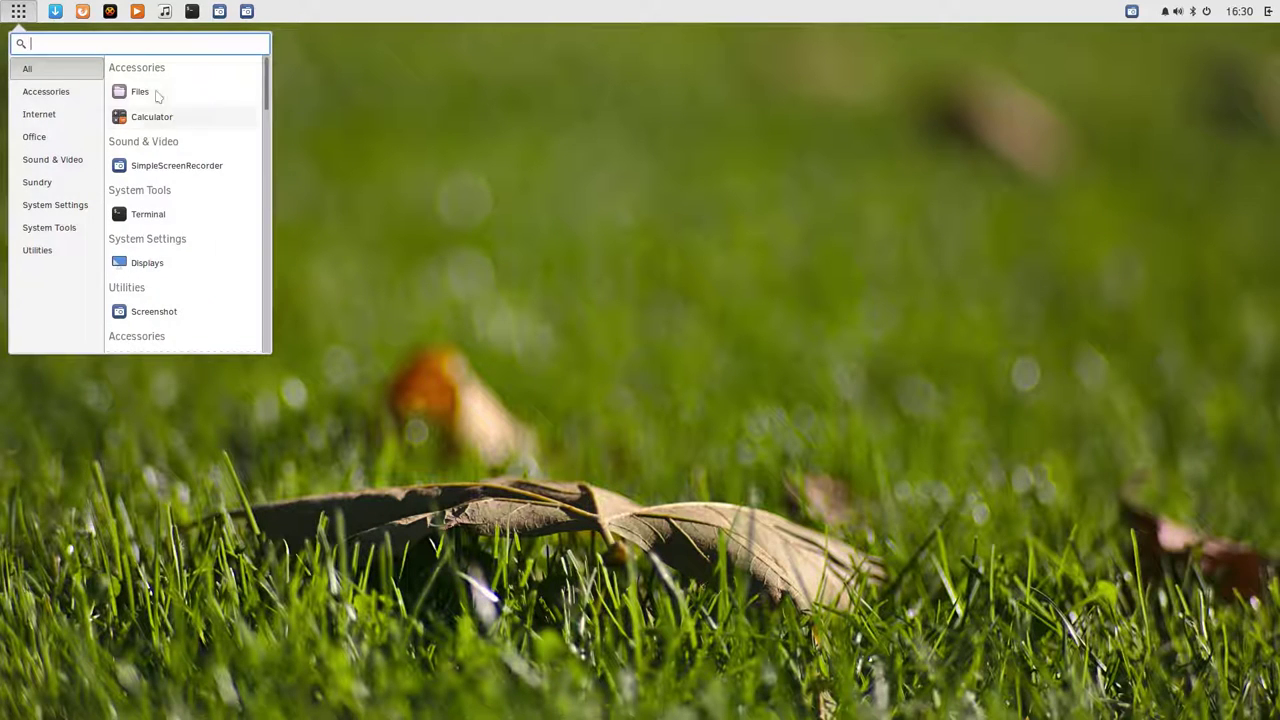
- Launch Files showing the Home folder and set the widget theme to Arc
left_click(394, 131)
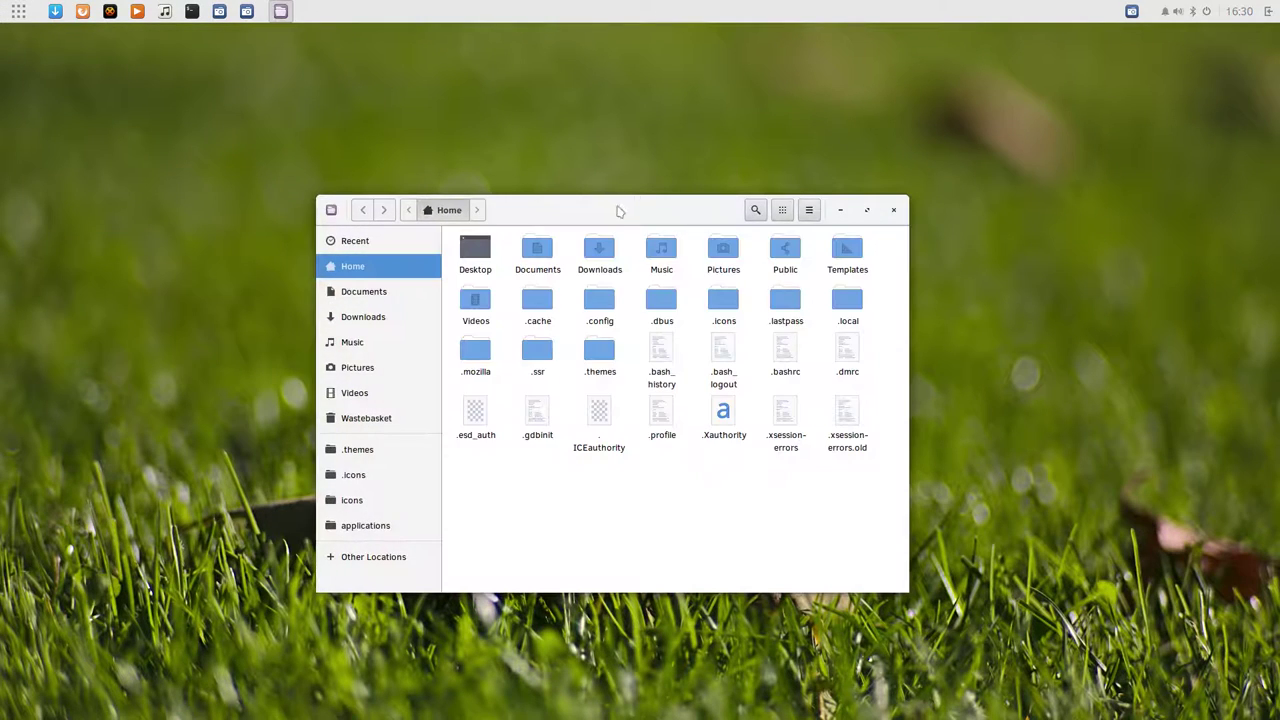
left_click_drag(620, 209, 486, 83)
left_click(1267, 14)
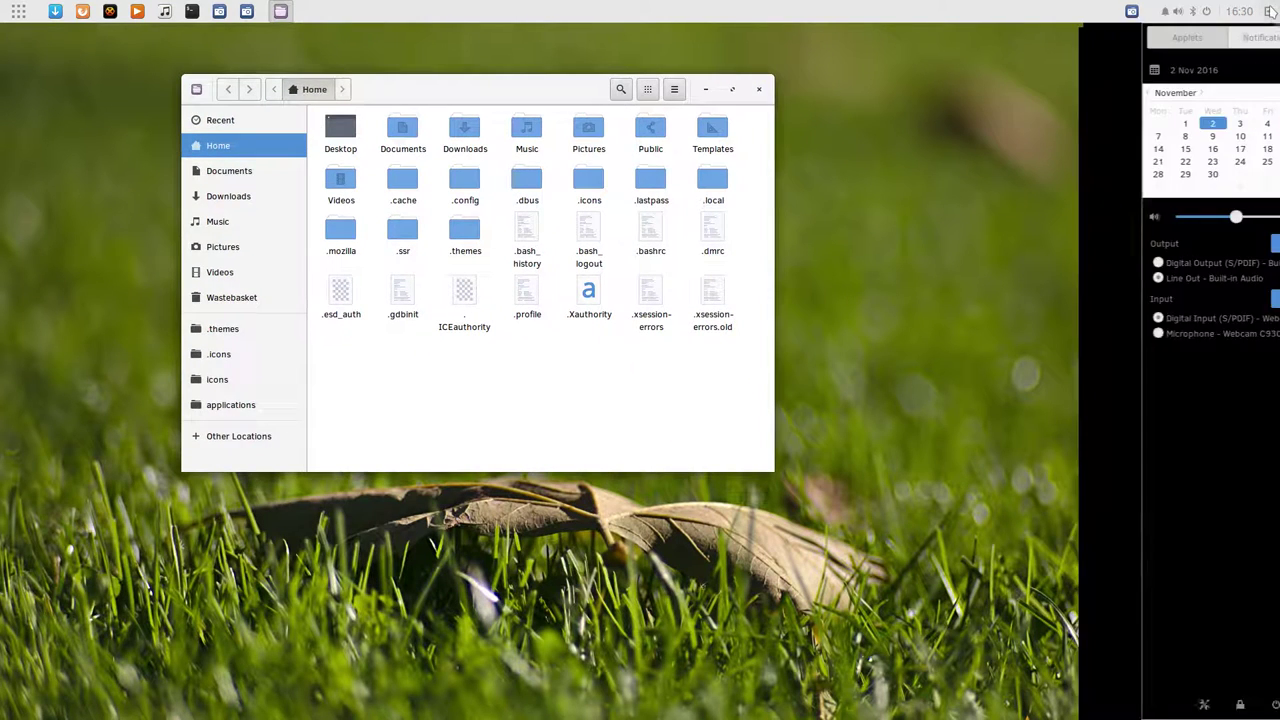
left_click(1265, 40)
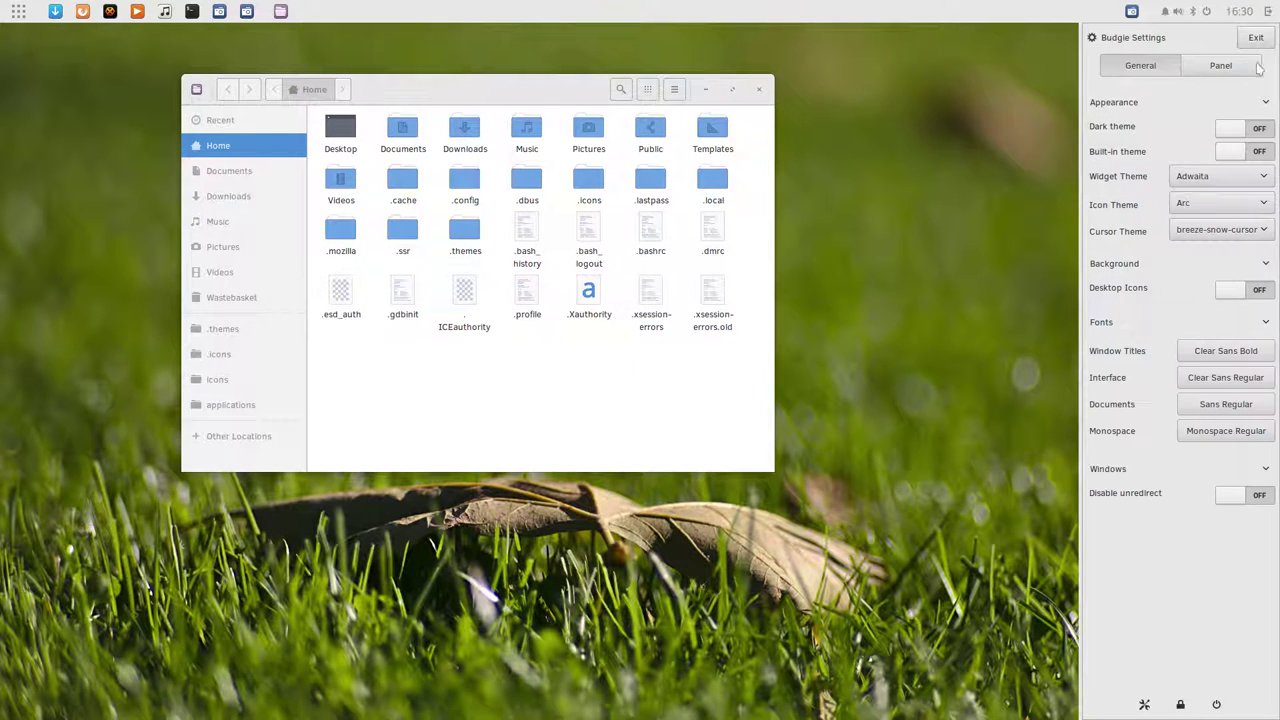
left_click(1231, 177)
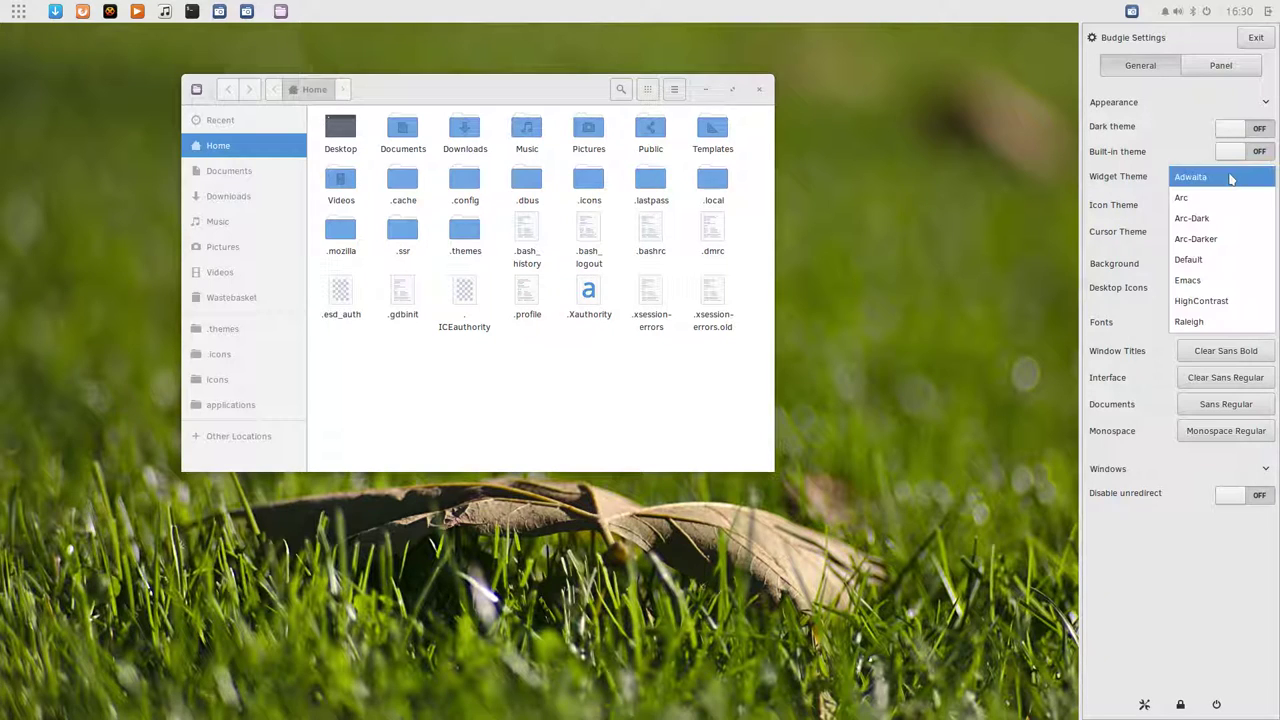
left_click(1226, 199)
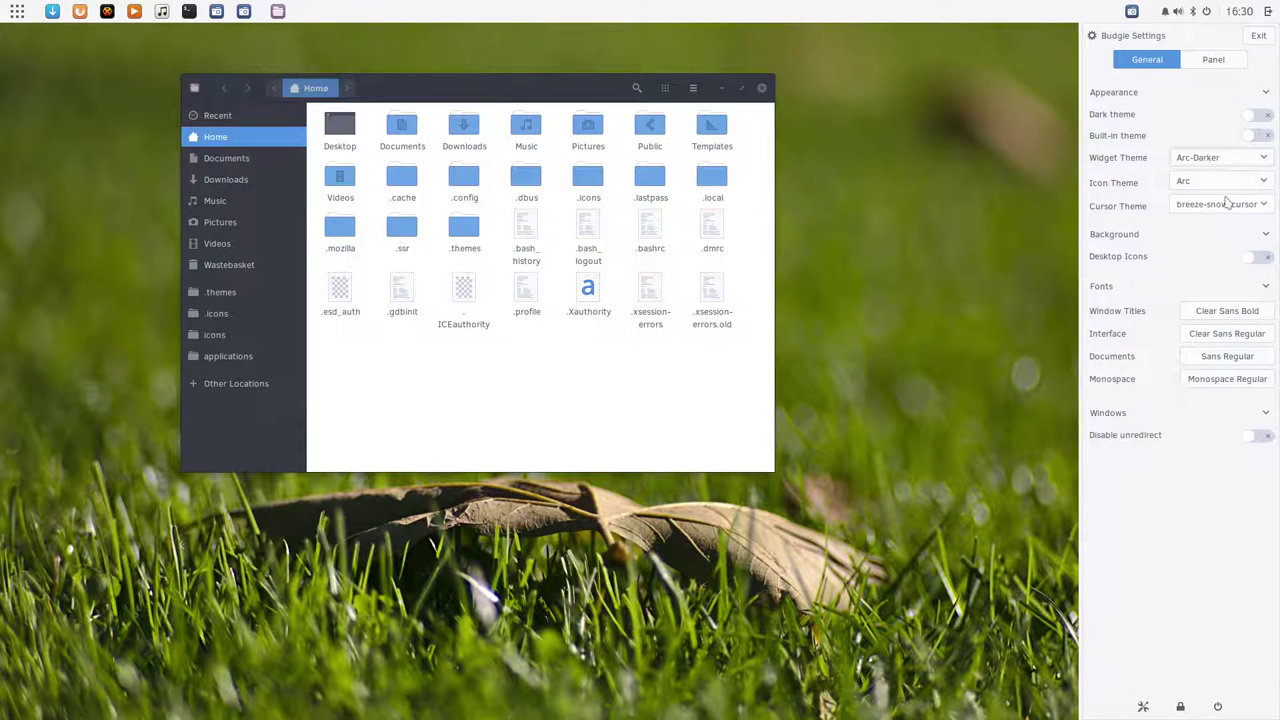
- Preview Default, HighContrast, Raleigh, Arc-Darker and other widget themes, then apply Arc-Dark
key("Down")
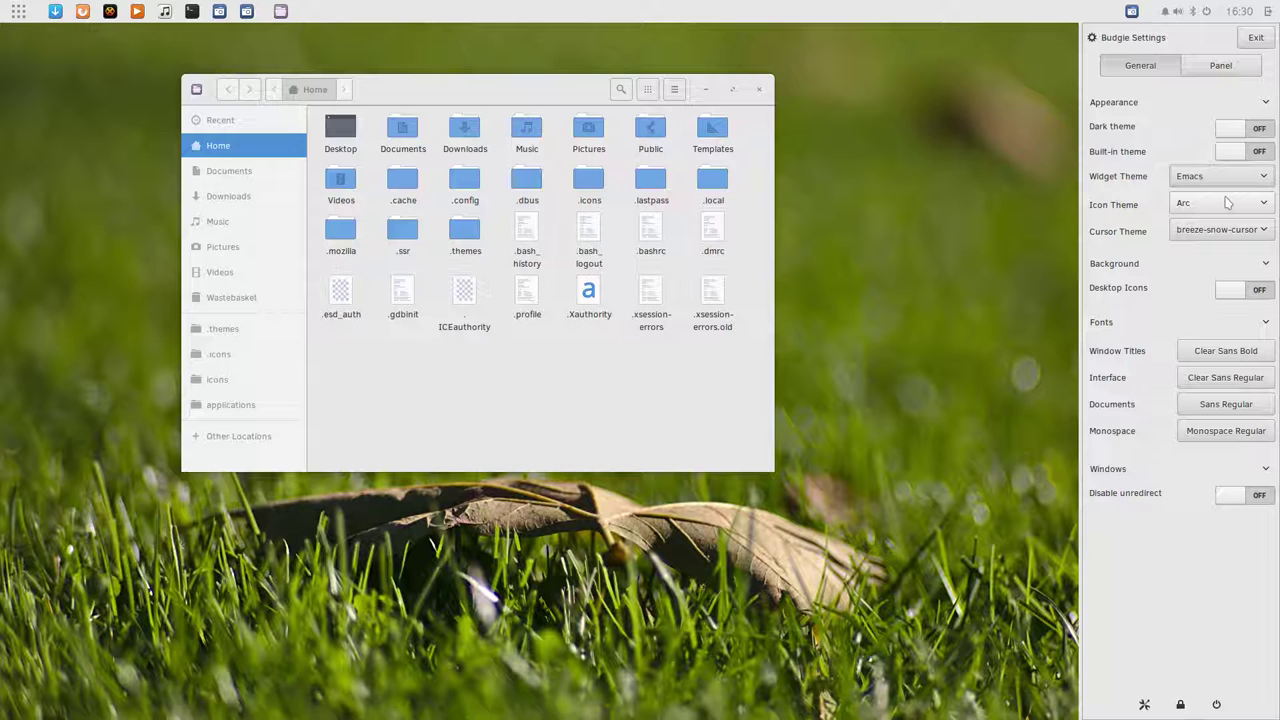
key("Down")
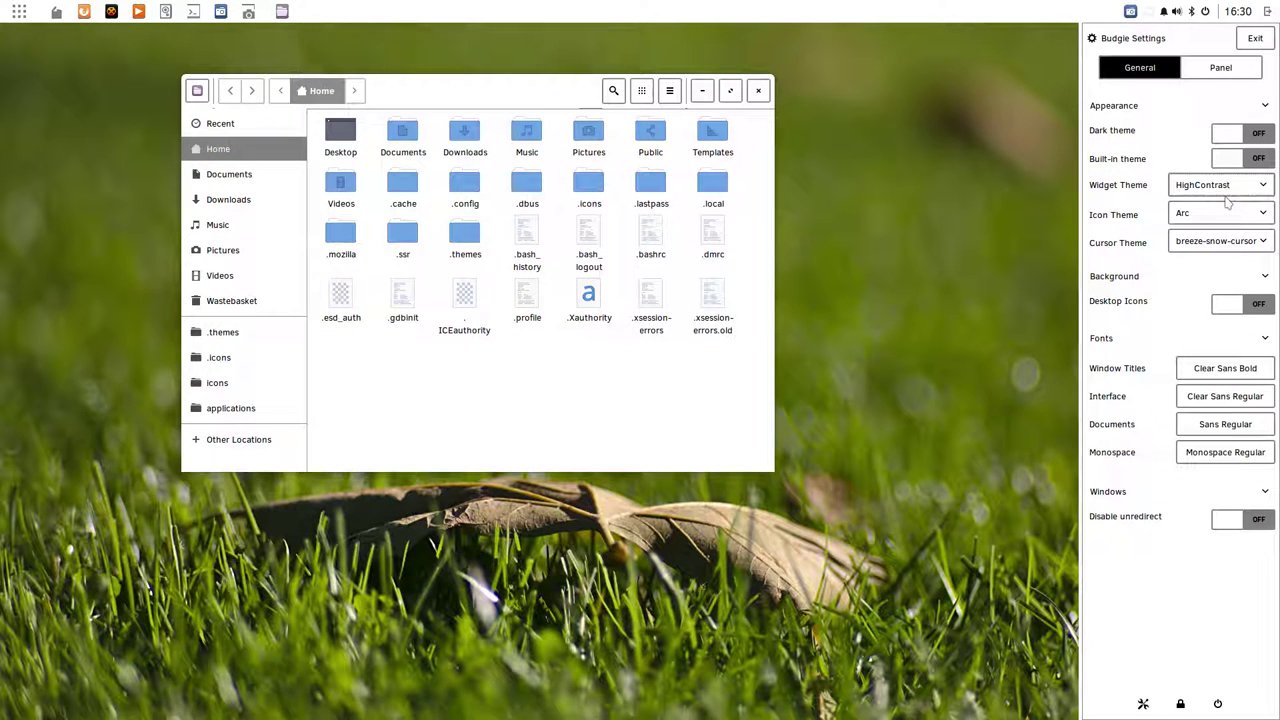
key("Down")
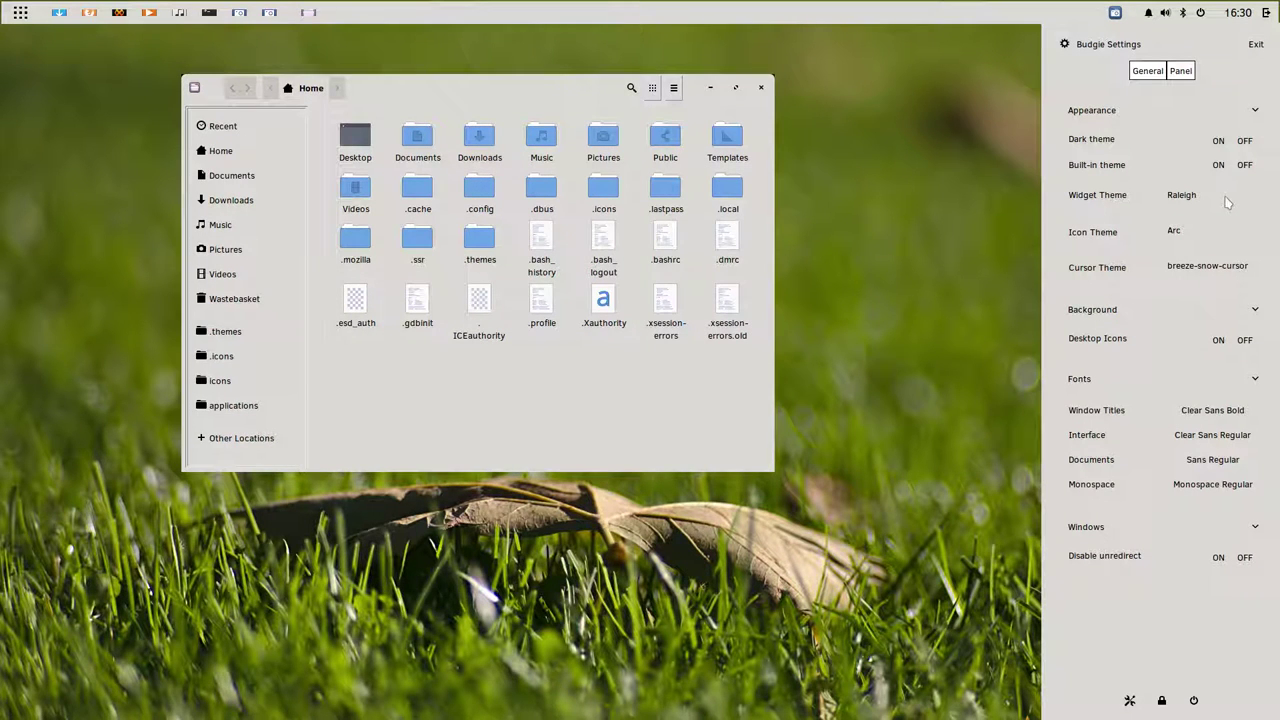
key("Down")
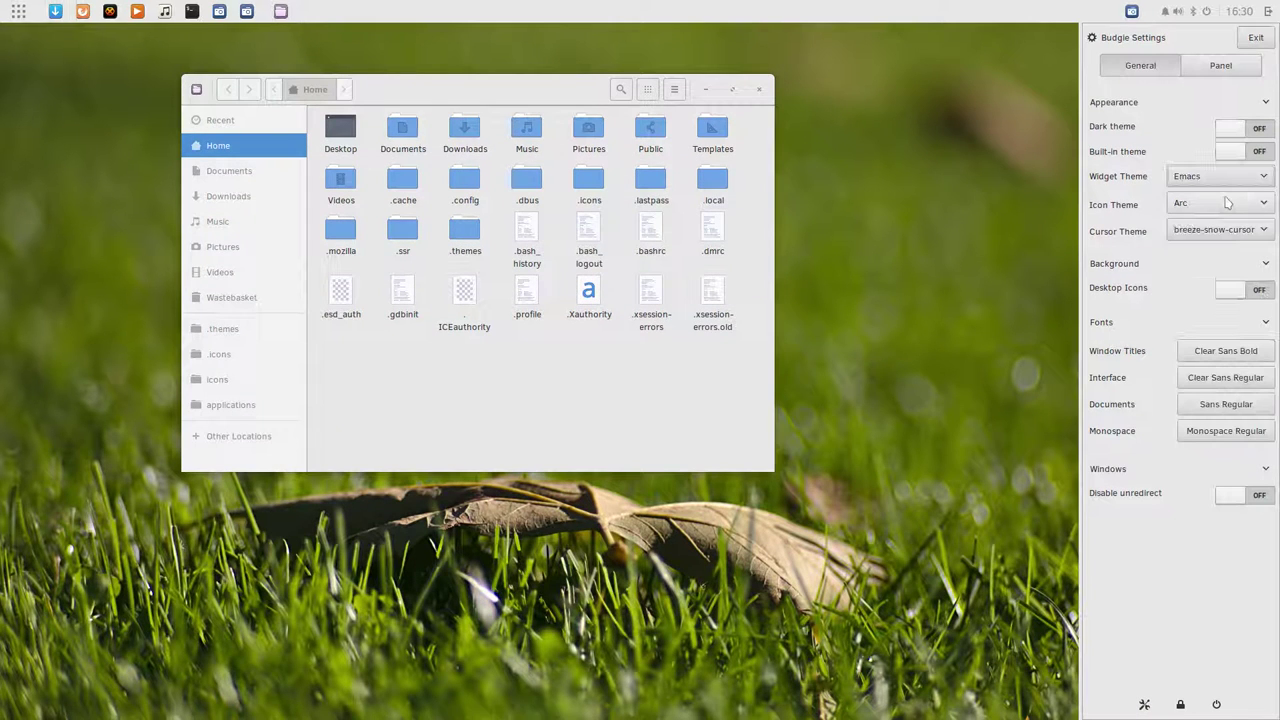
key("Down")
key("Down")
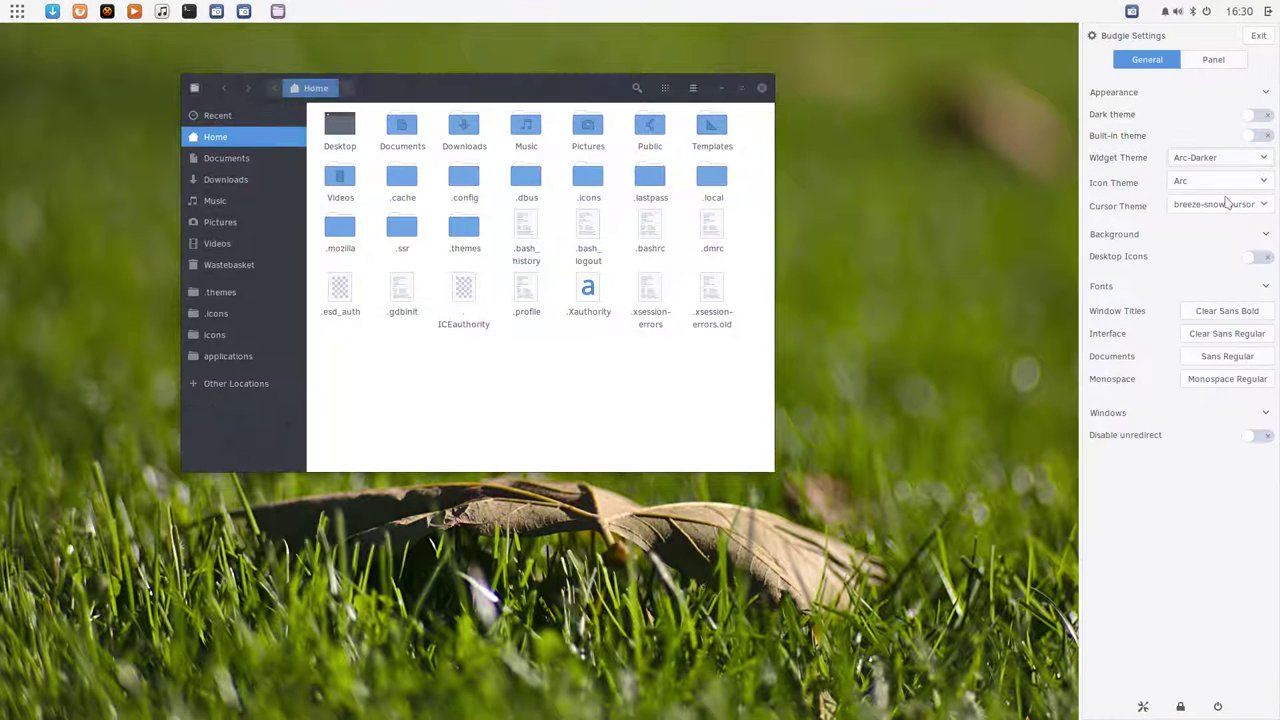
key("Down")
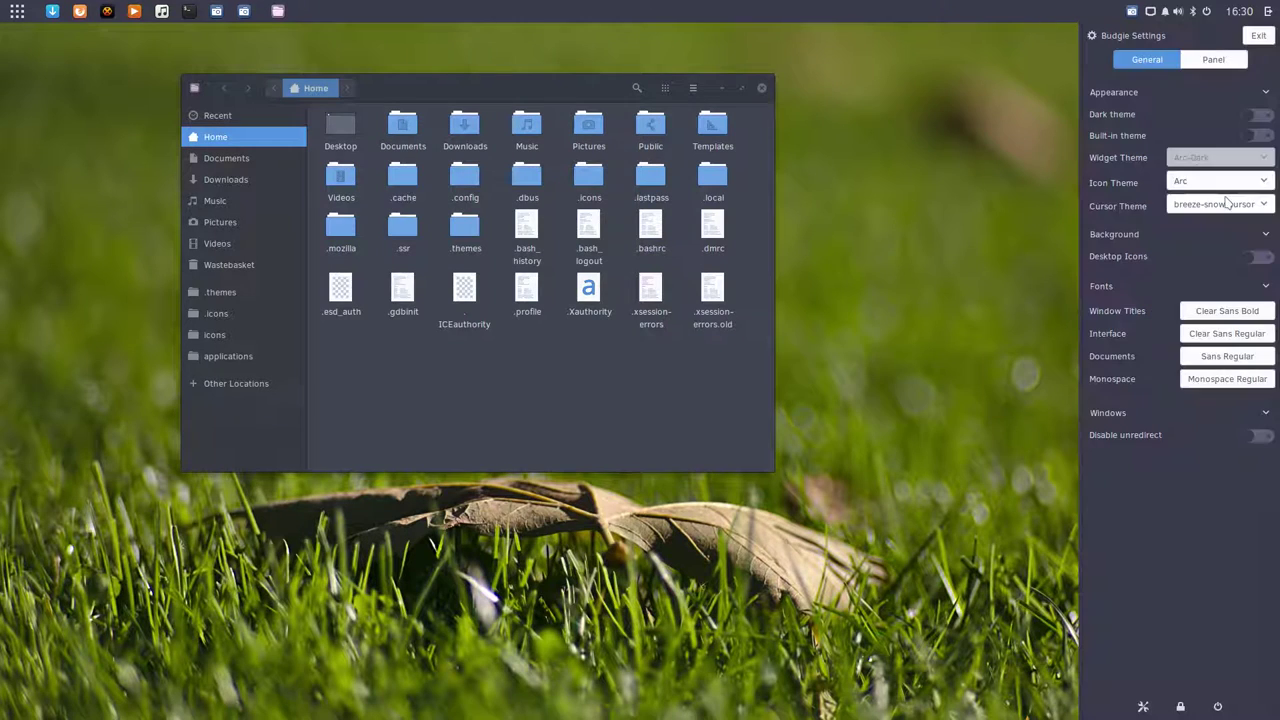
key("Down")
key("Down")
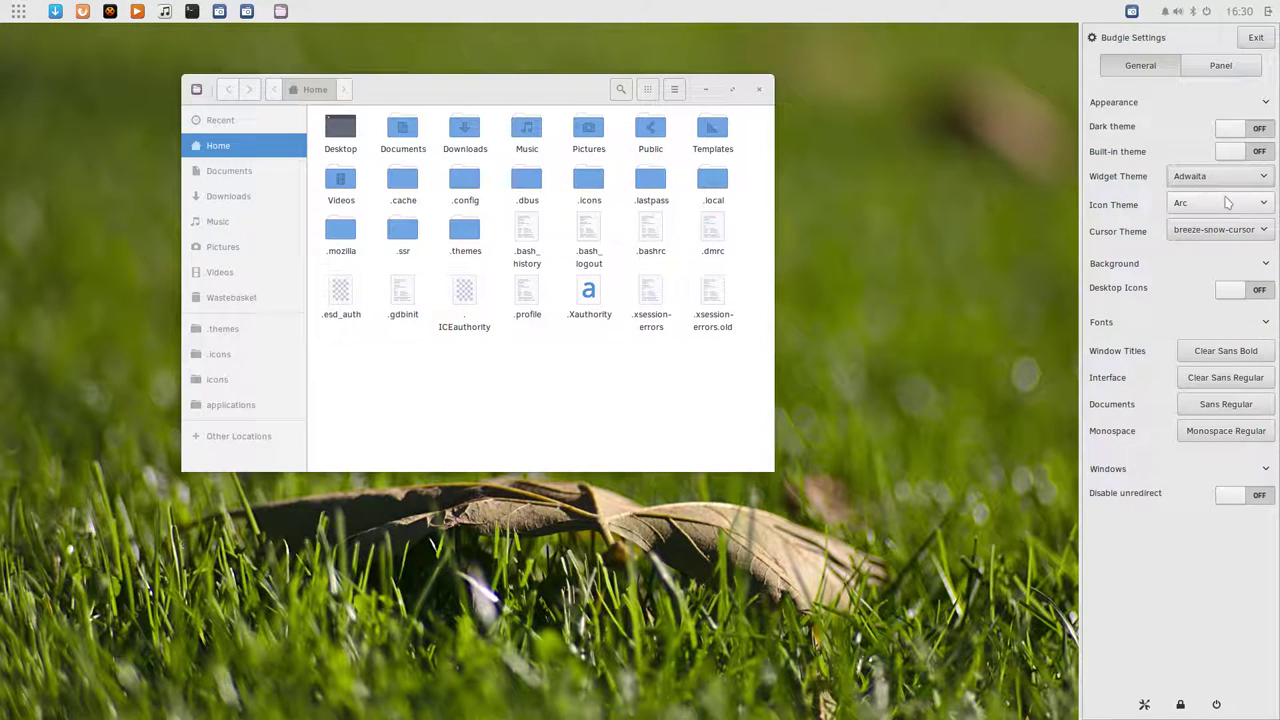
key("Up")
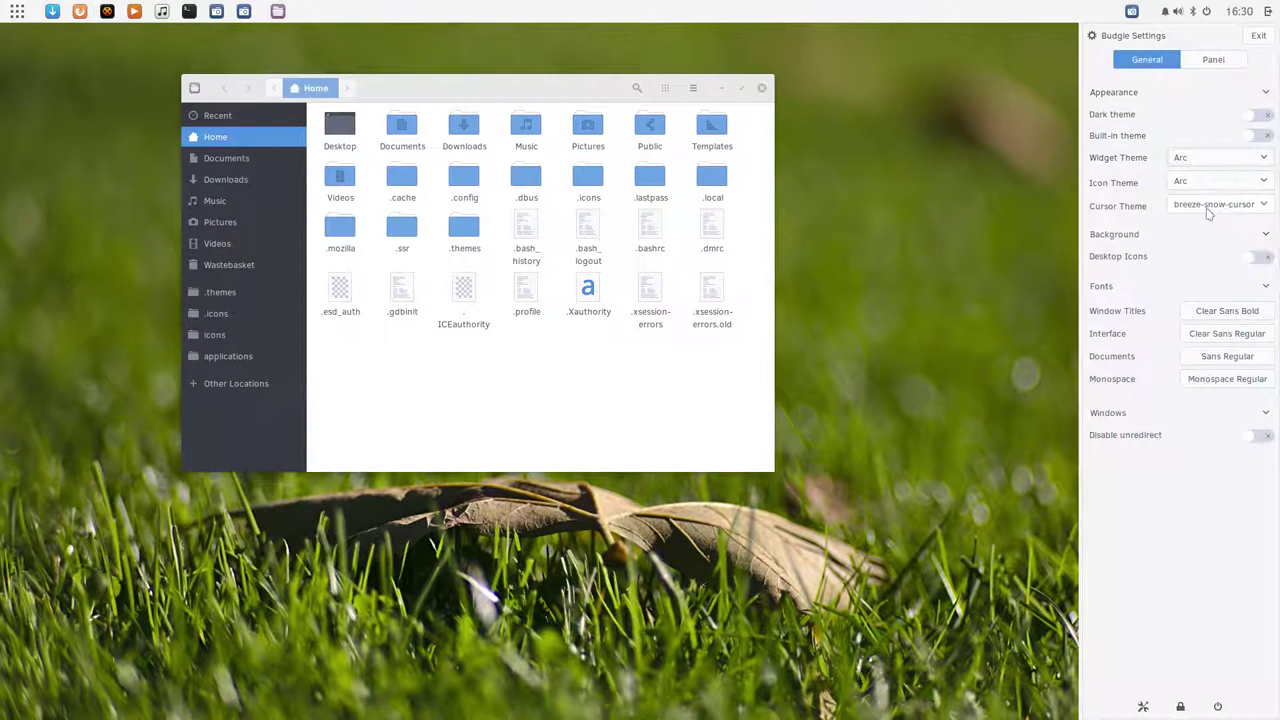
left_click(1192, 160)
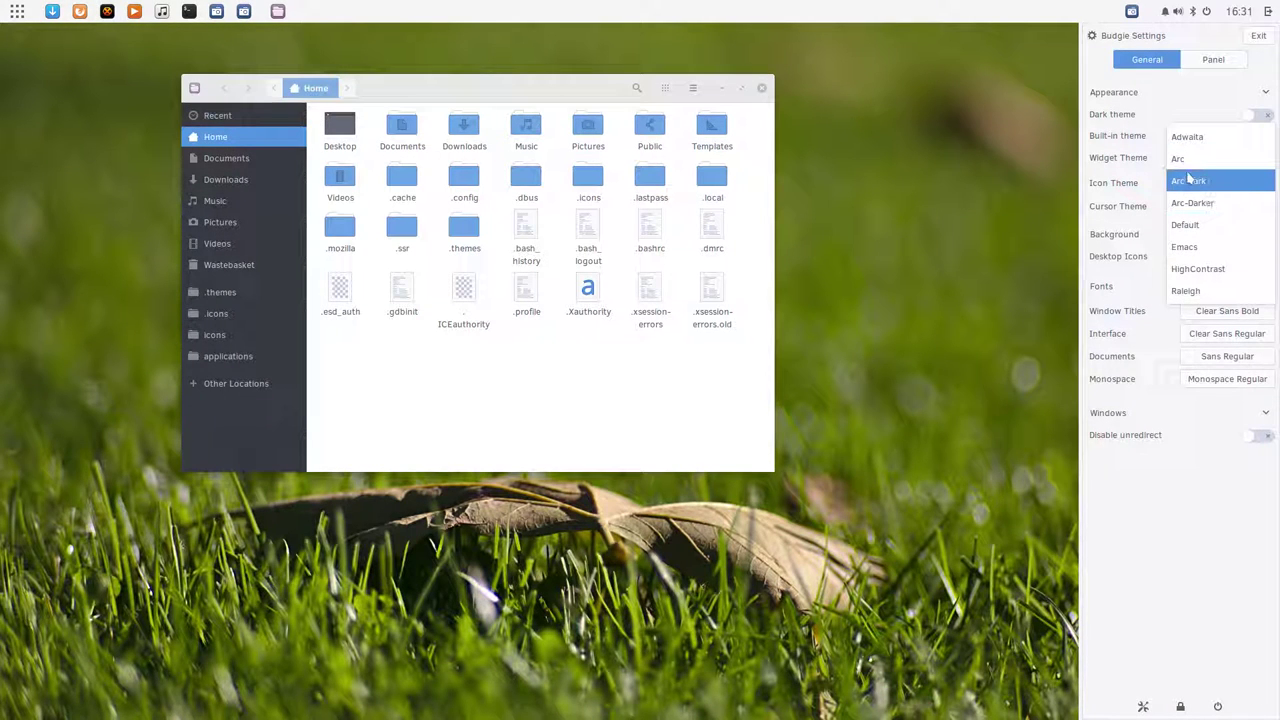
left_click(1190, 180)
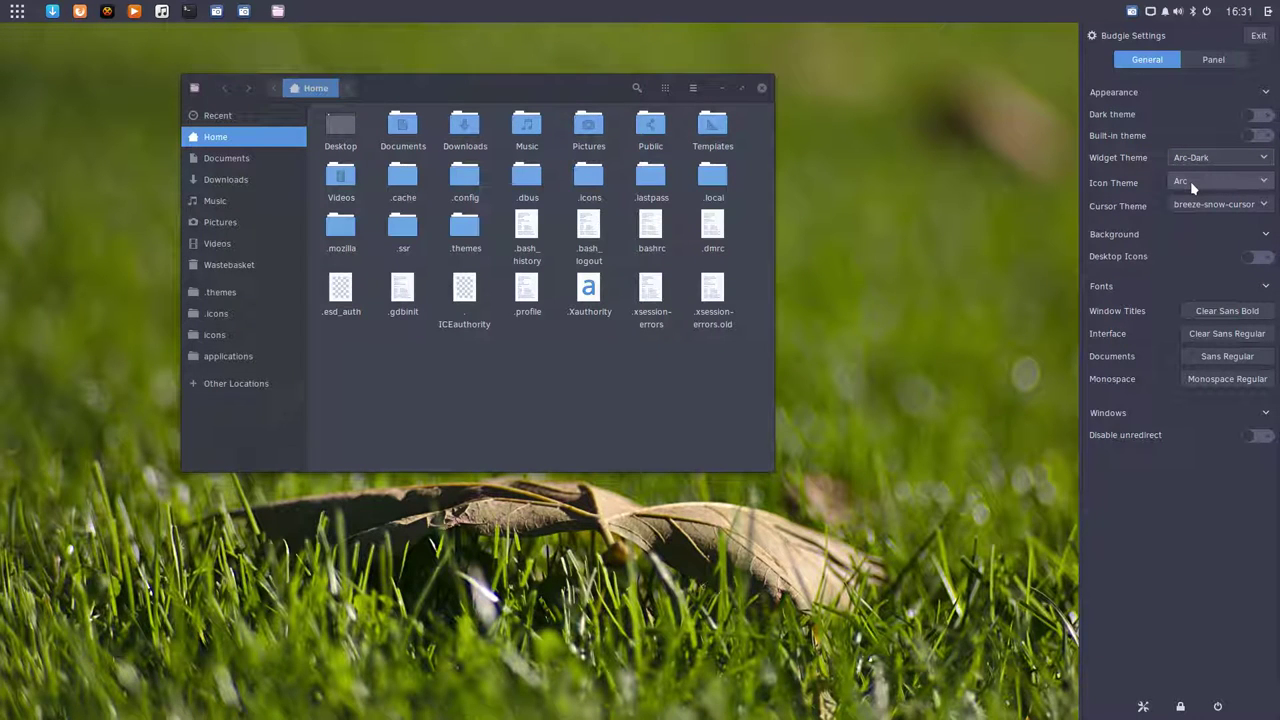
- Switch the icon theme to Adwaita and glance through the applications menu
left_click(1215, 180)
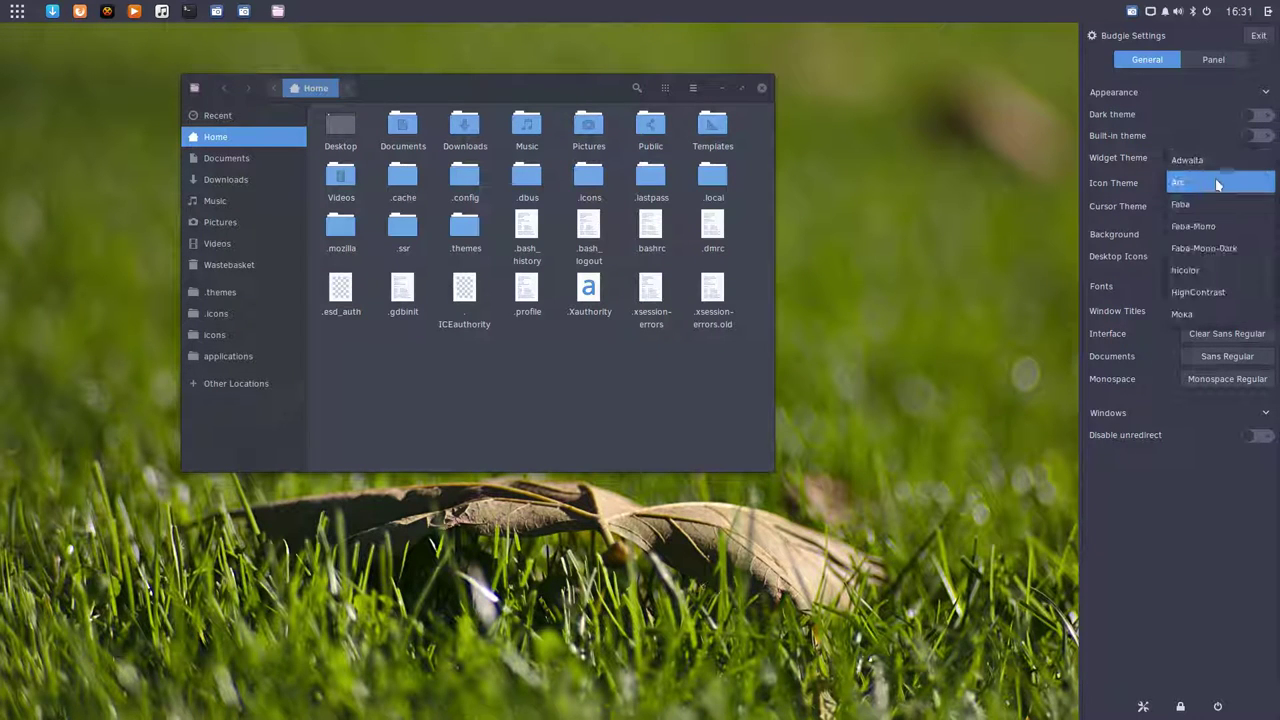
left_click(1216, 168)
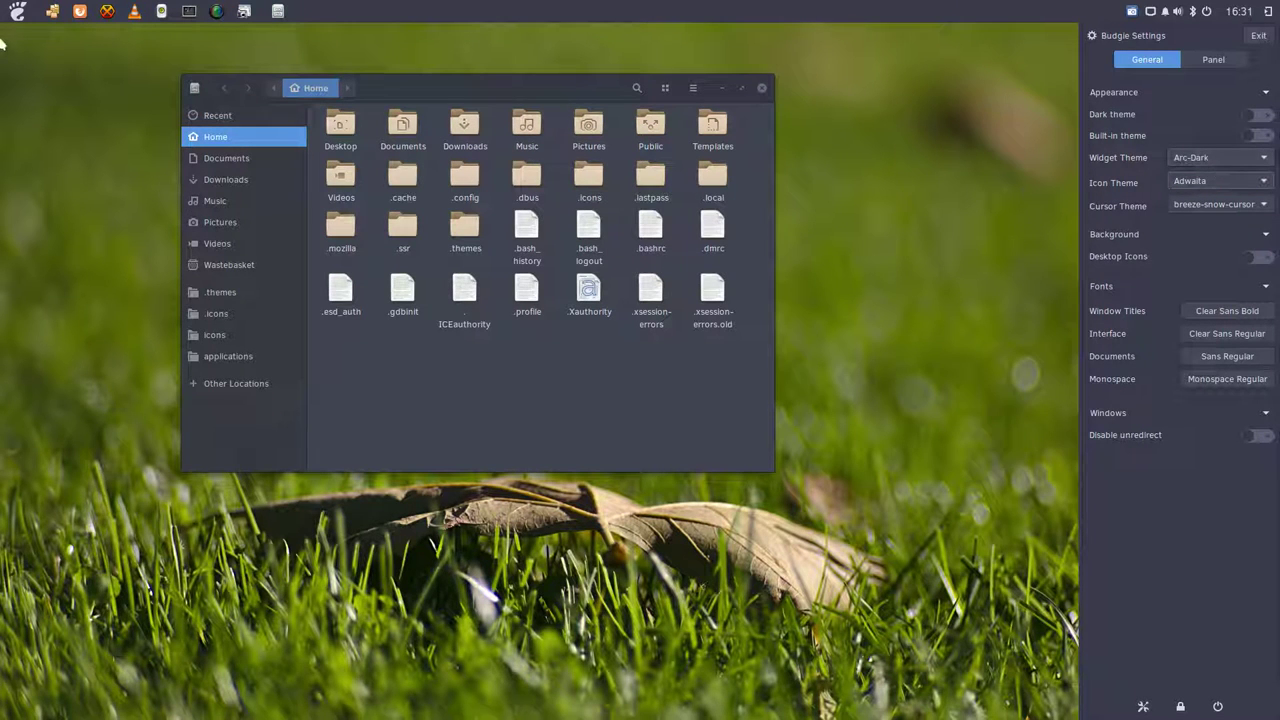
left_click(18, 12)
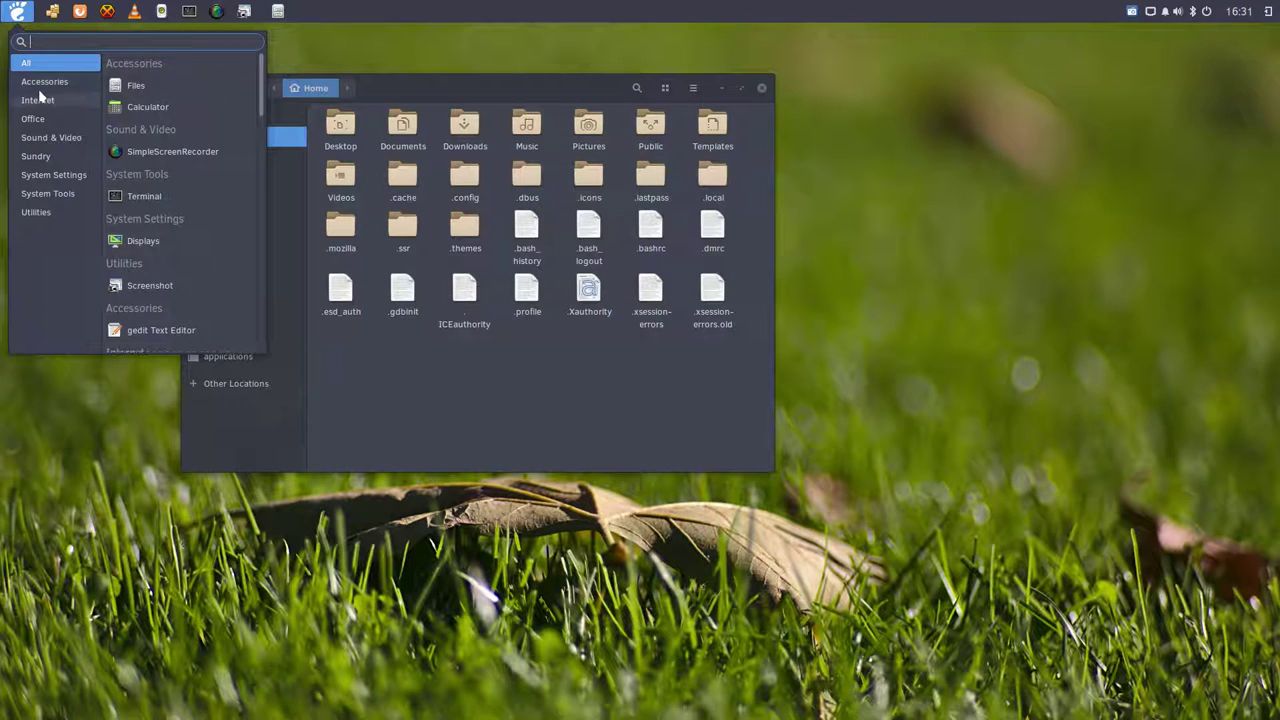
scroll(136, 151, "down", 10)
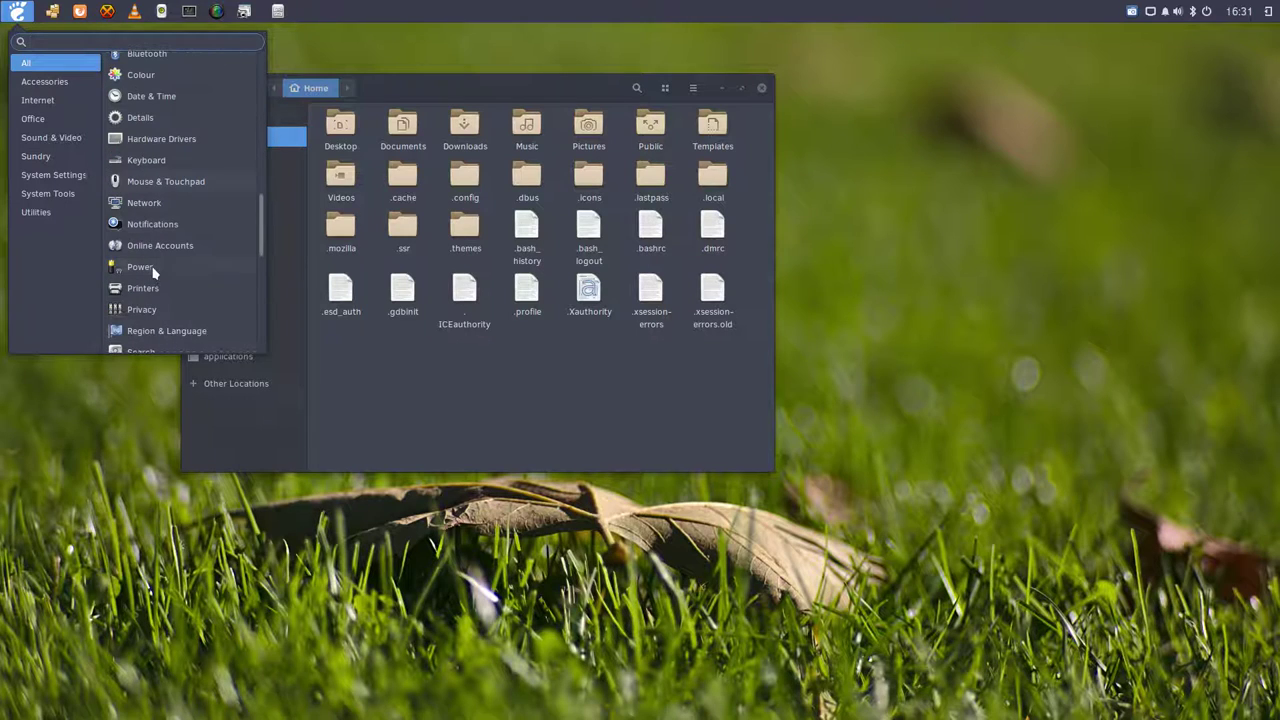
left_click(1268, 11)
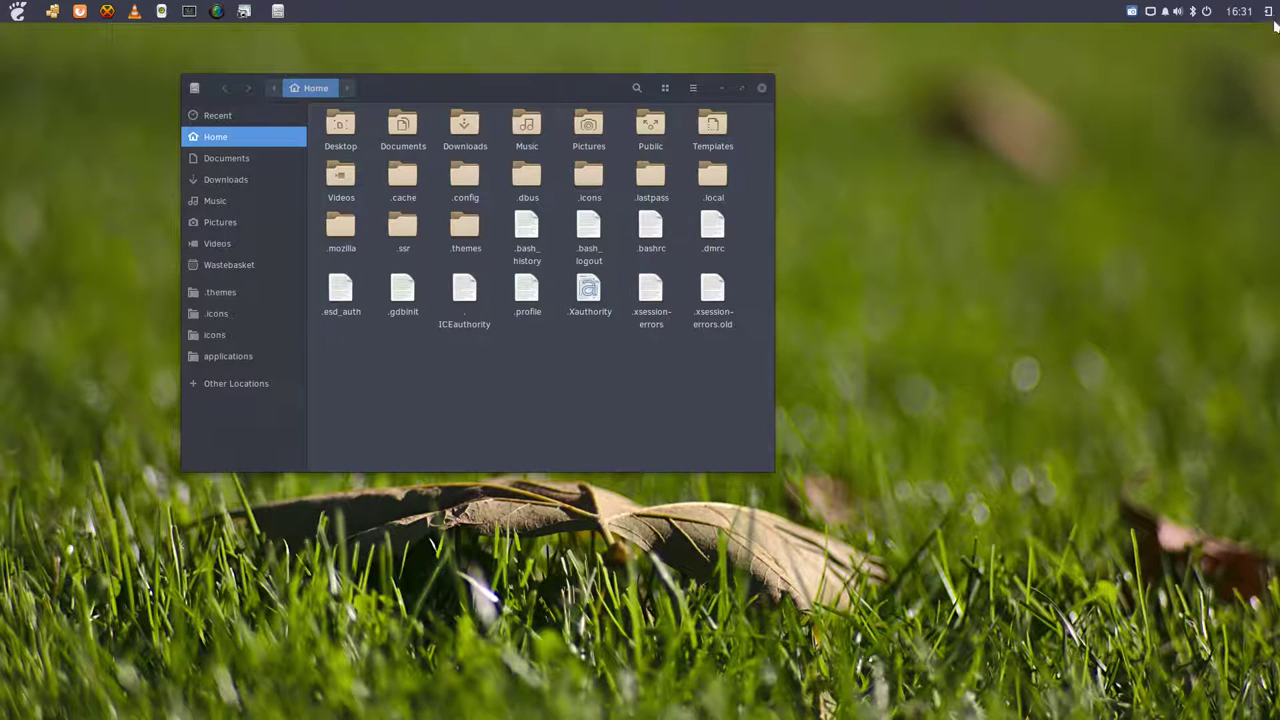
- Set the icon theme back to Arc in Budgie Settings
left_click(1268, 11)
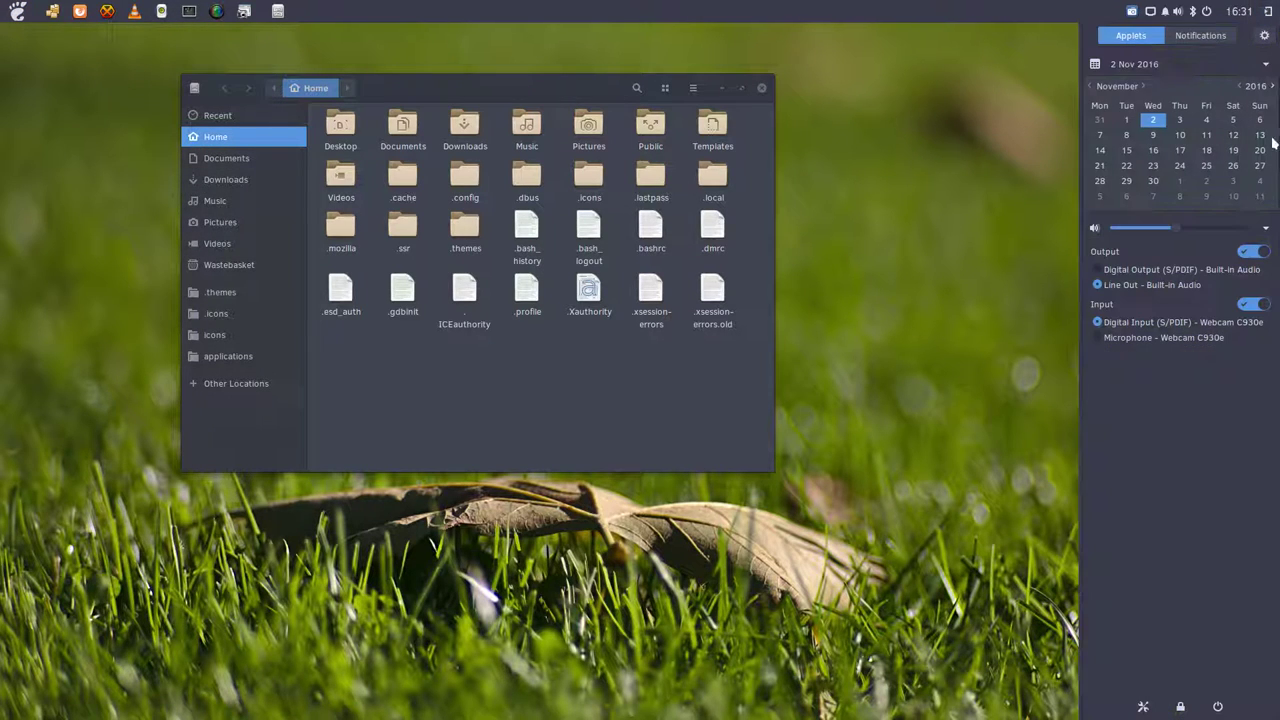
left_click(1264, 35)
left_click(1206, 181)
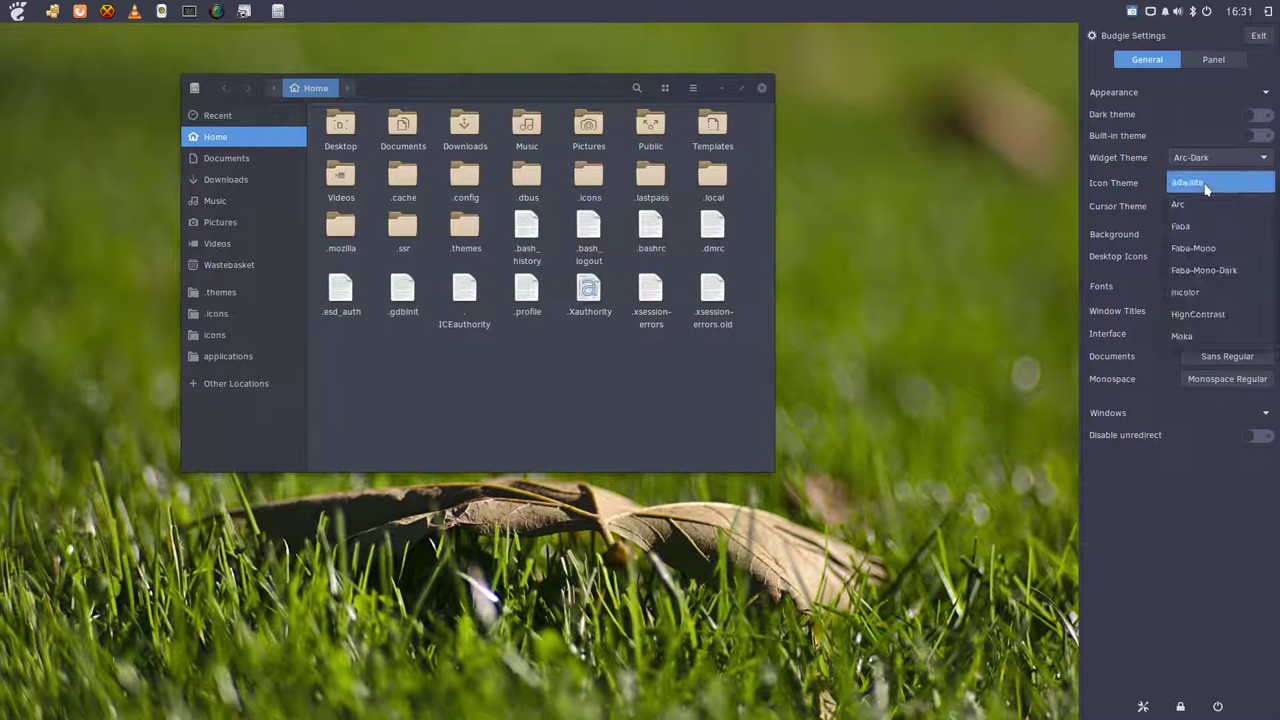
left_click(1206, 181)
left_click(1206, 181)
left_click(1201, 204)
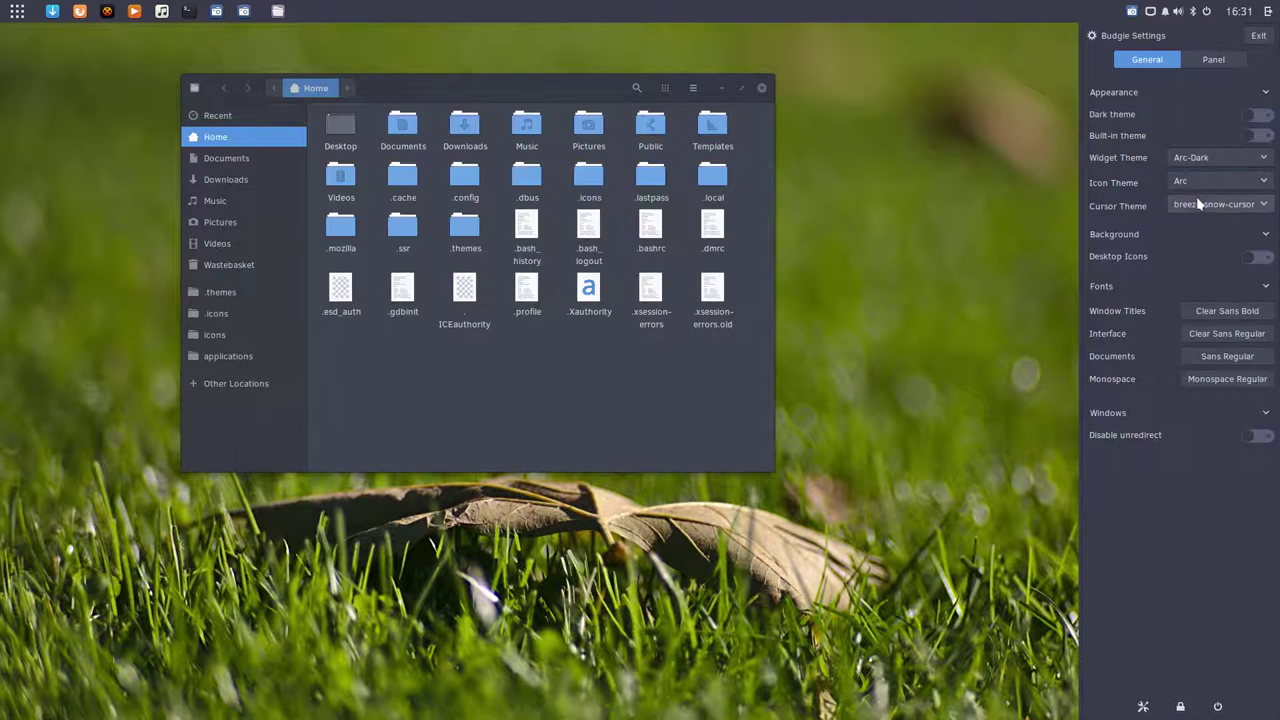
- Scroll through the applications menu's full app list, then close it
left_click(430, 86)
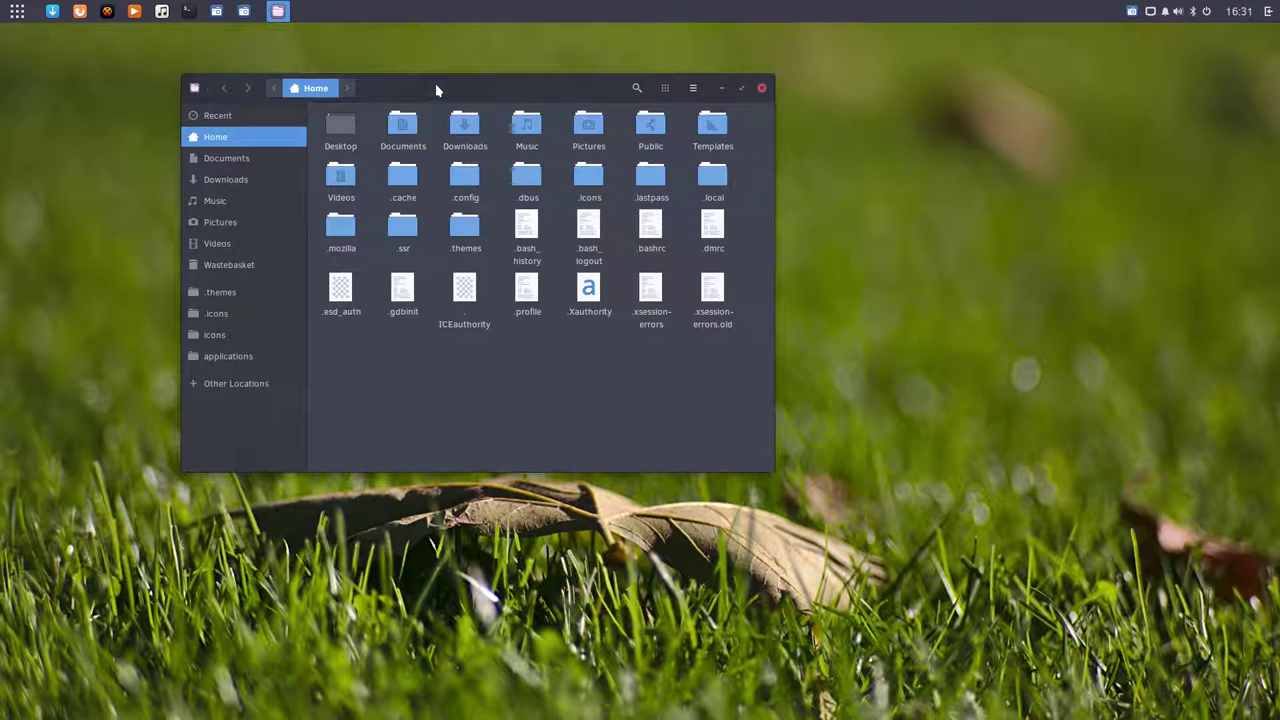
left_click(6, 12)
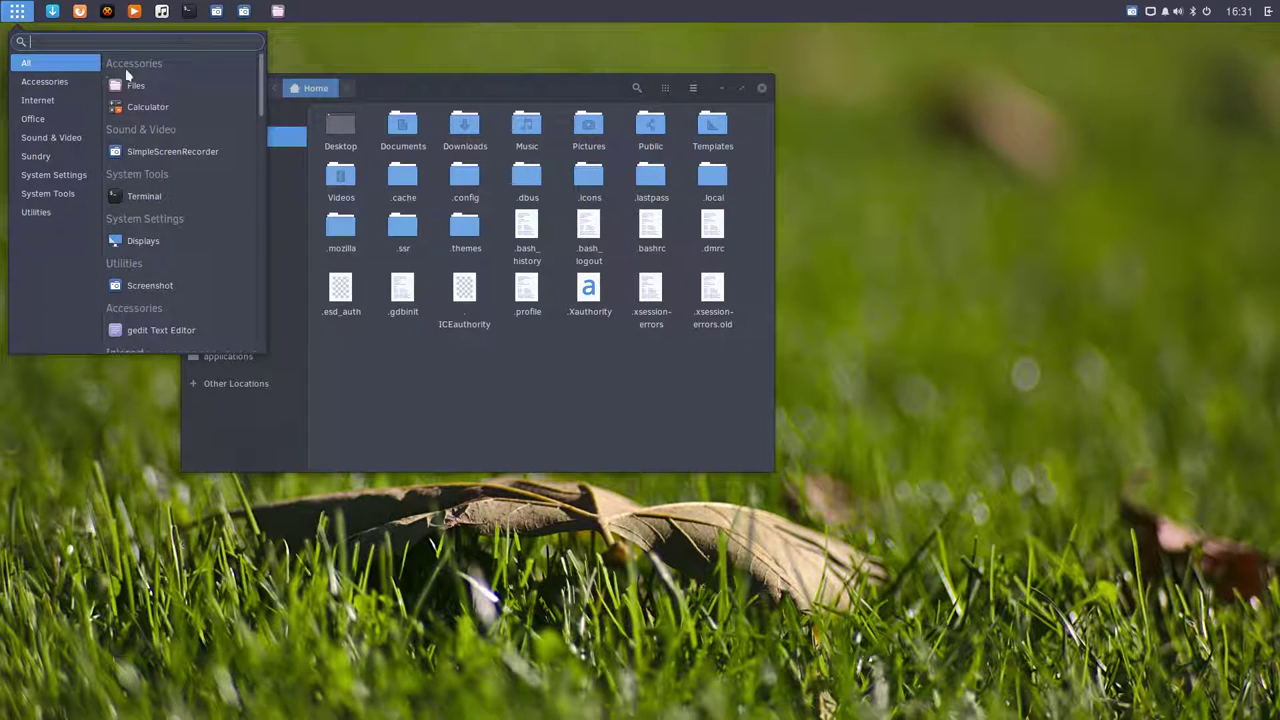
scroll(140, 290, "down", 5)
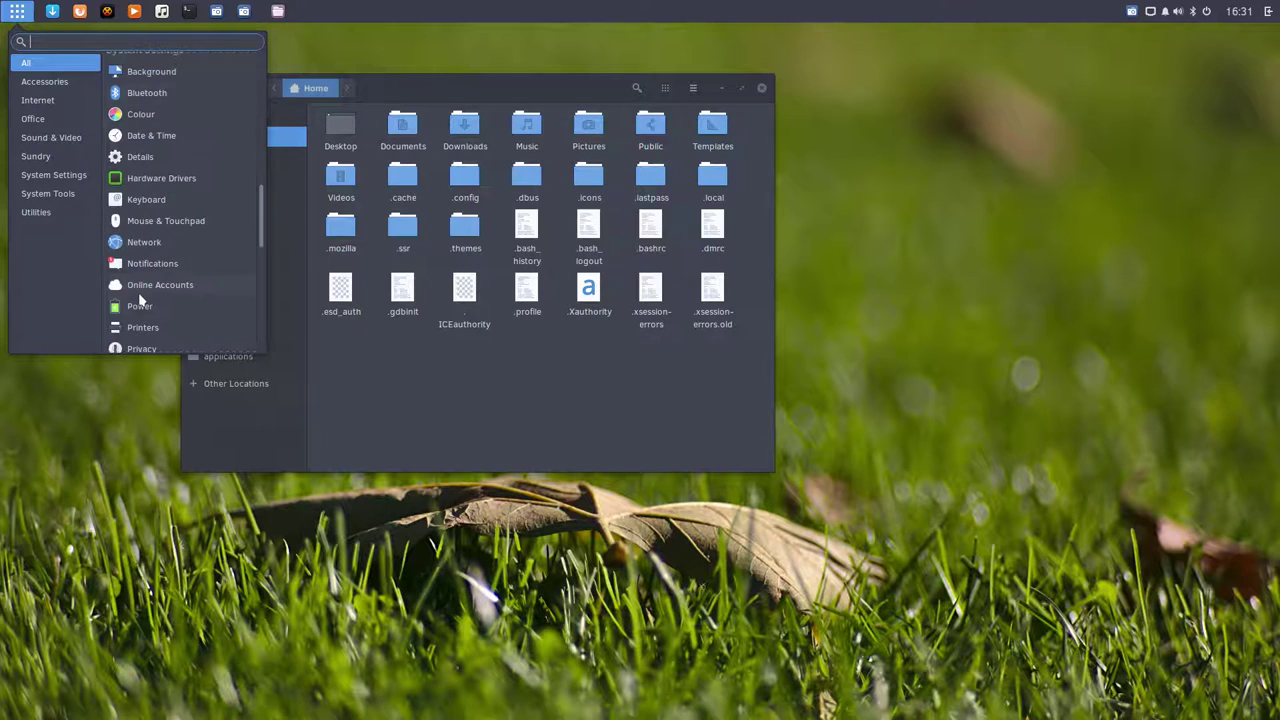
scroll(140, 299, "down", 1)
scroll(140, 297, "down", 5)
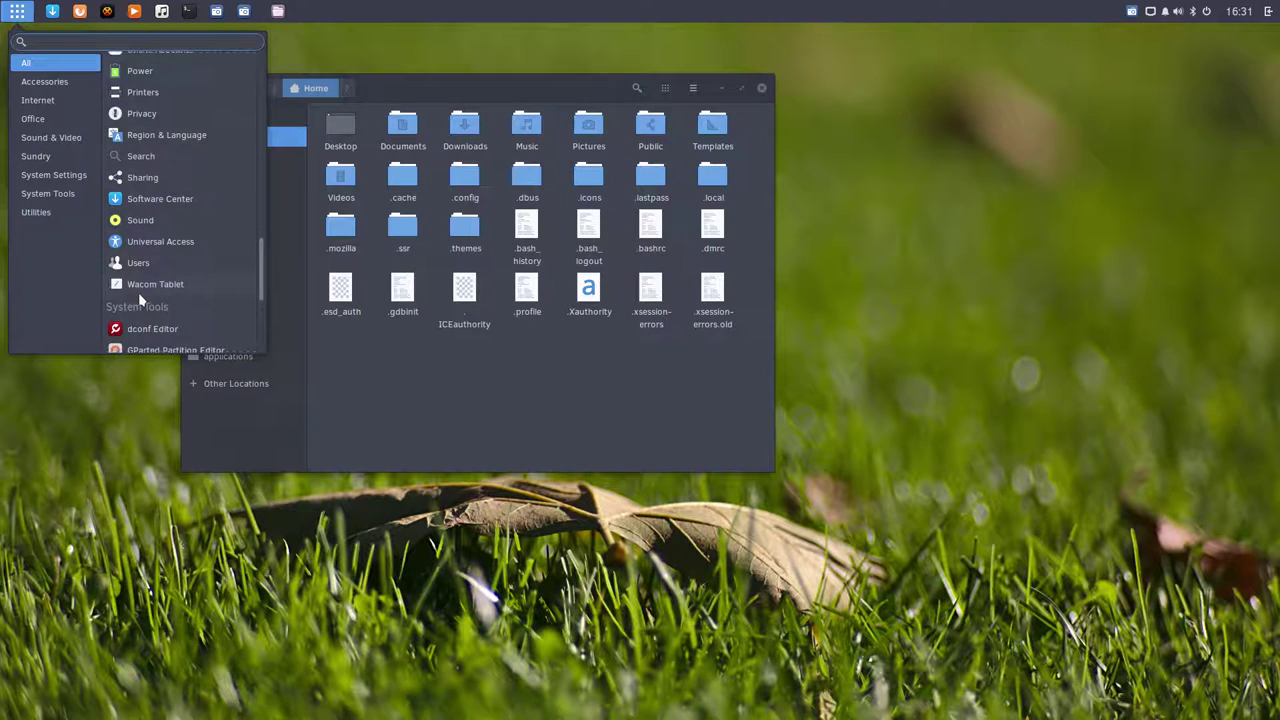
scroll(140, 299, "down", 5)
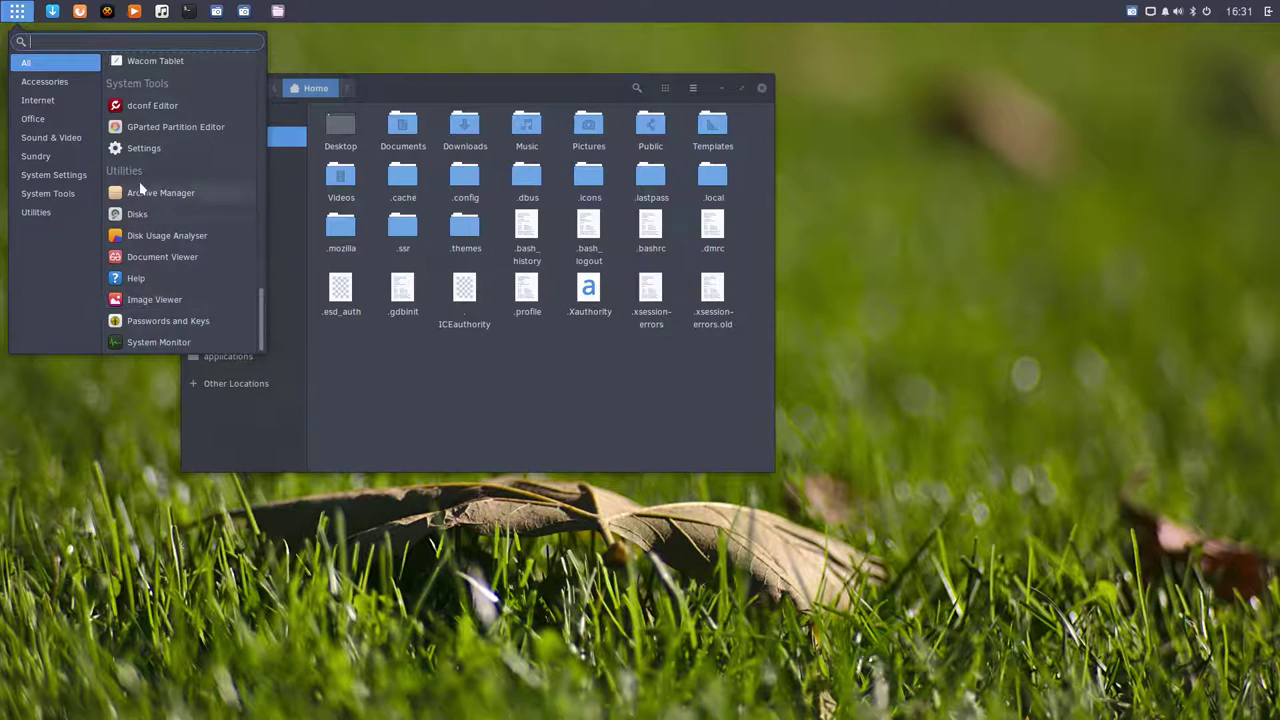
scroll(140, 188, "up", 15)
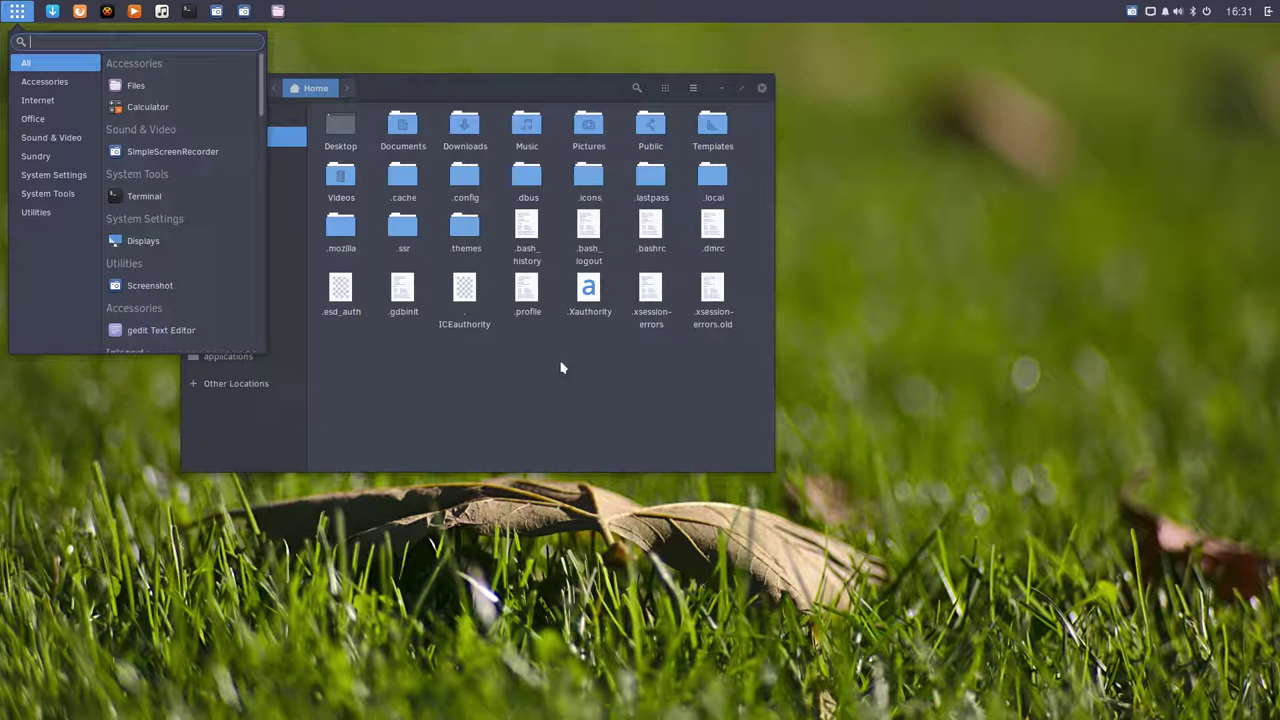
left_click(1268, 12)
left_click(1268, 12)
- Try the Faba, Faba-Mono and Faba-Mono-Dark icon themes in Budgie Settings
left_click(1270, 14)
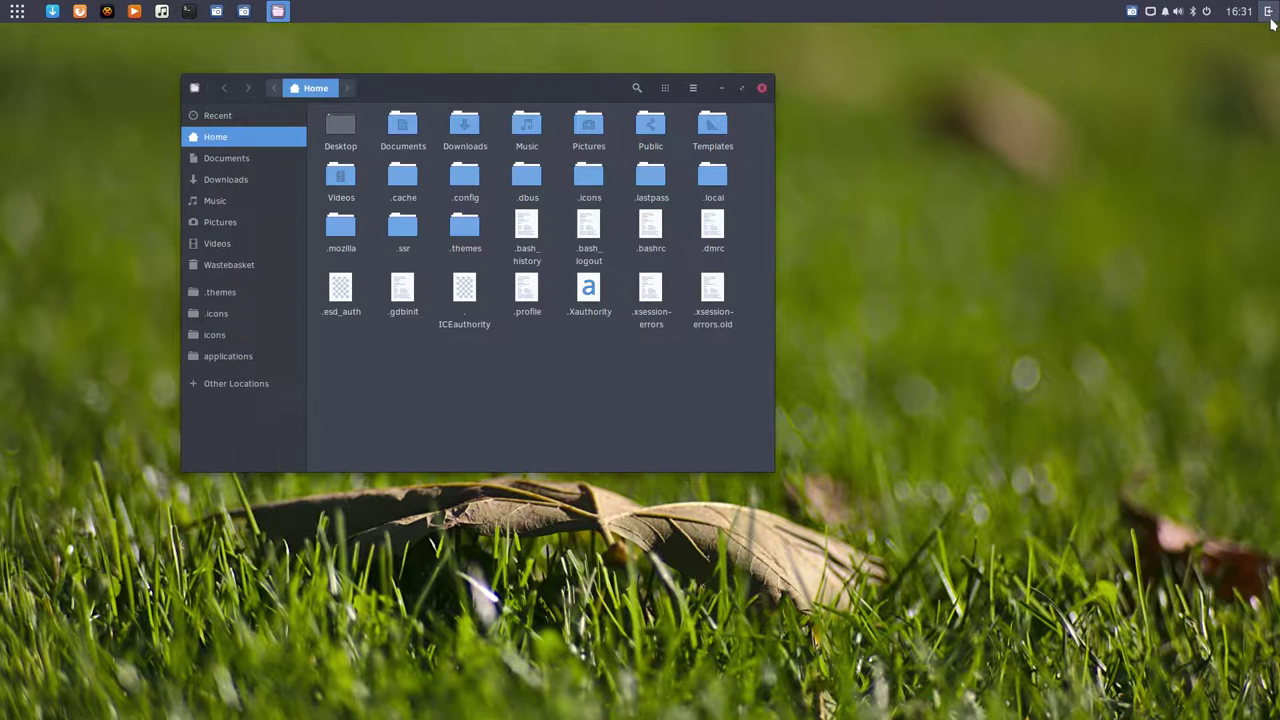
left_click(1269, 13)
left_click(1268, 38)
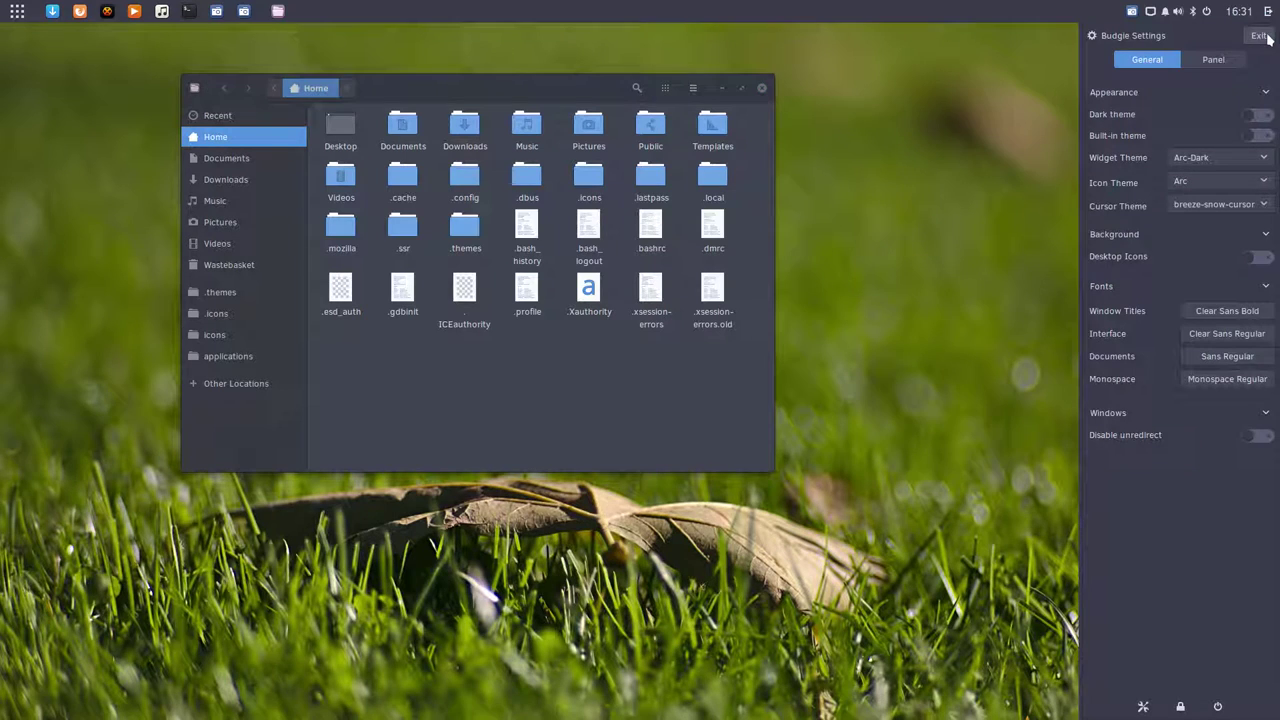
left_click(1205, 182)
left_click(1205, 182)
left_click(1205, 182)
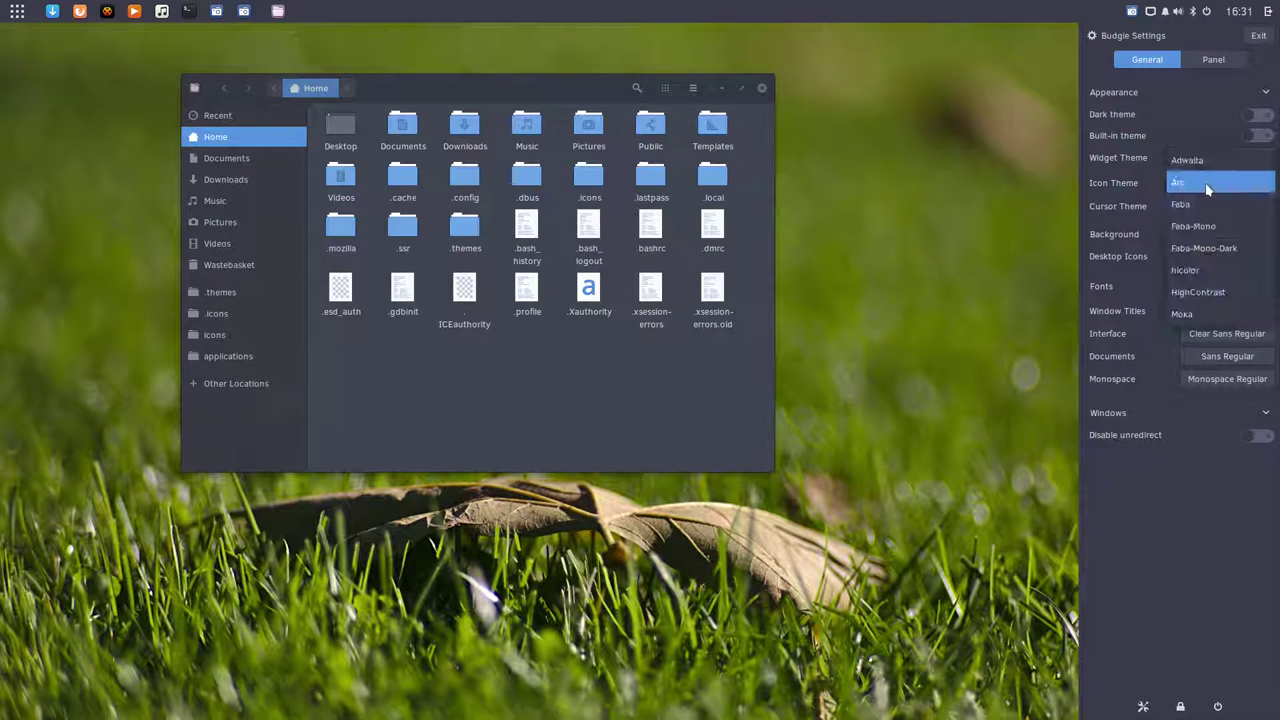
left_click(1211, 203)
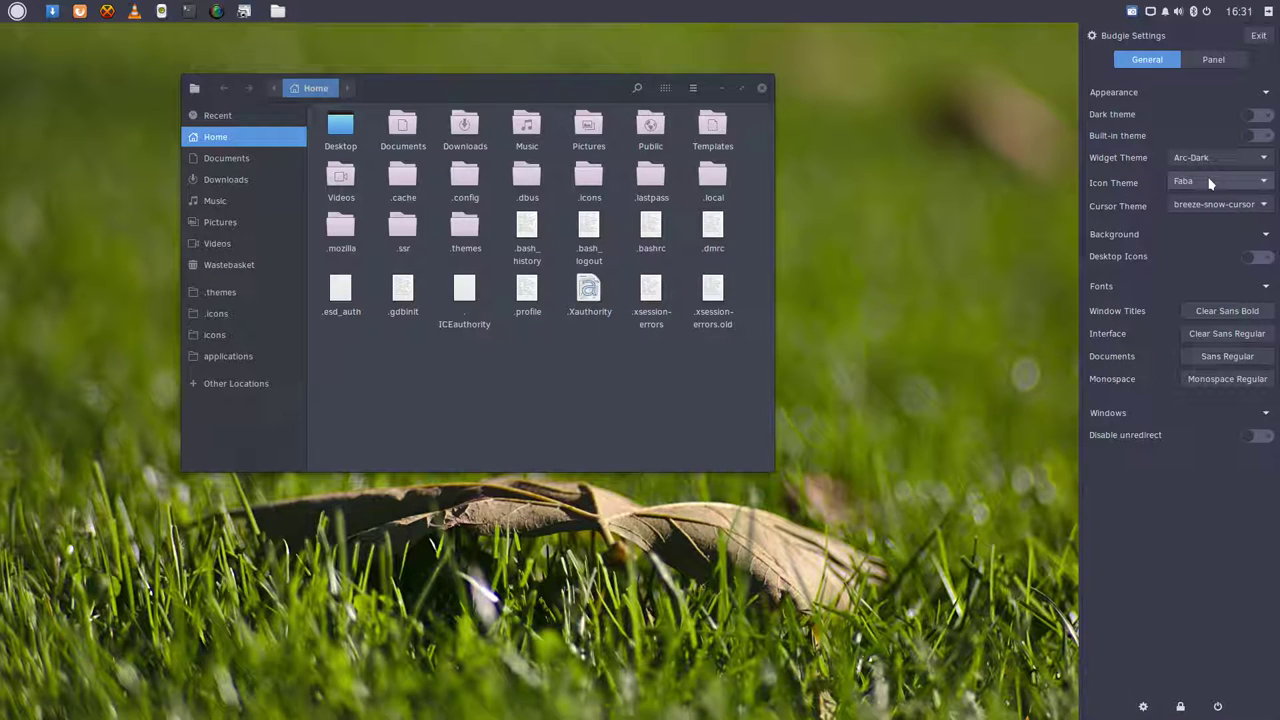
left_click(1210, 183)
left_click(1209, 204)
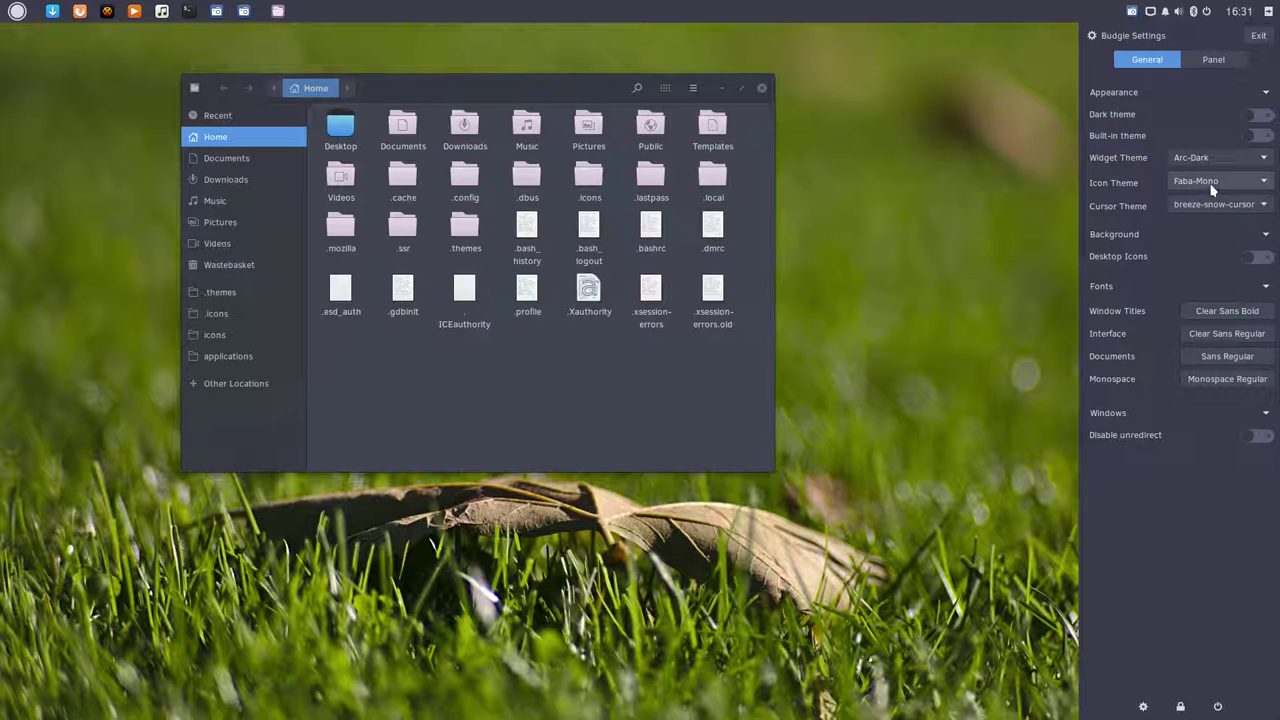
left_click(1211, 183)
left_click(1210, 203)
- Step back through Faba-Mono and Faba, then try hicolor and HighContrast icon themes
left_click(1217, 185)
left_click(1212, 165)
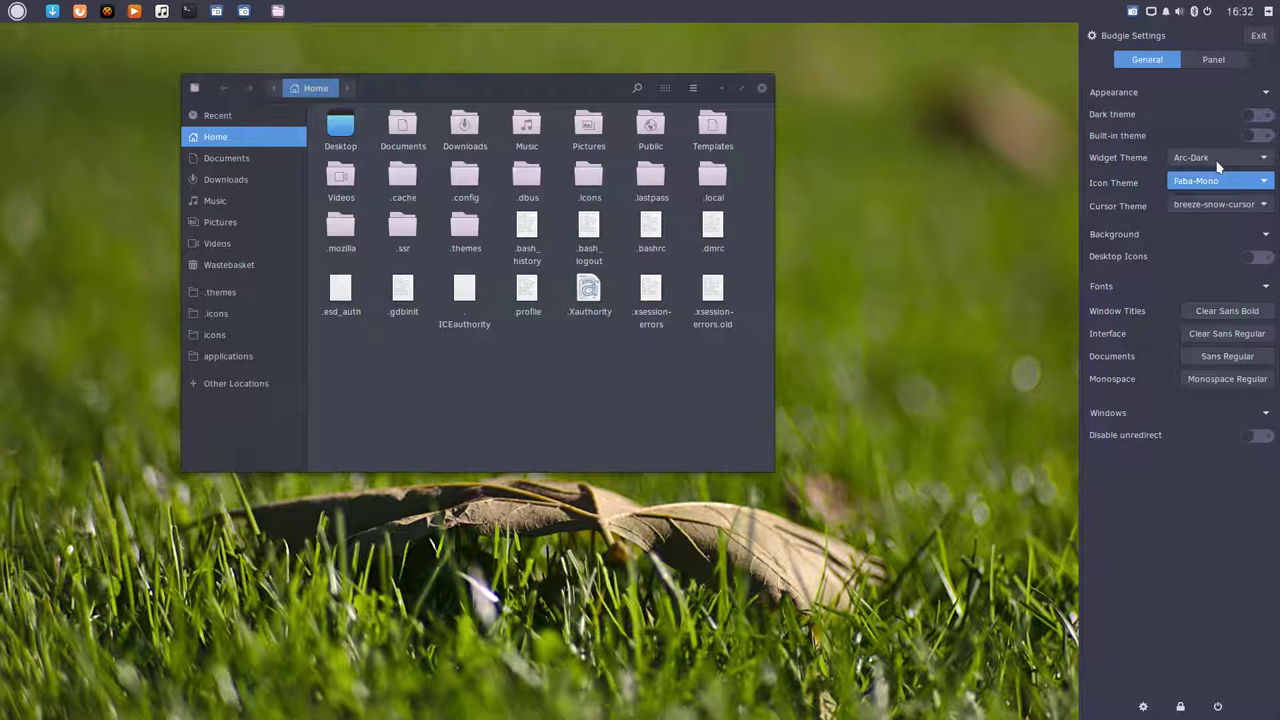
left_click(1209, 177)
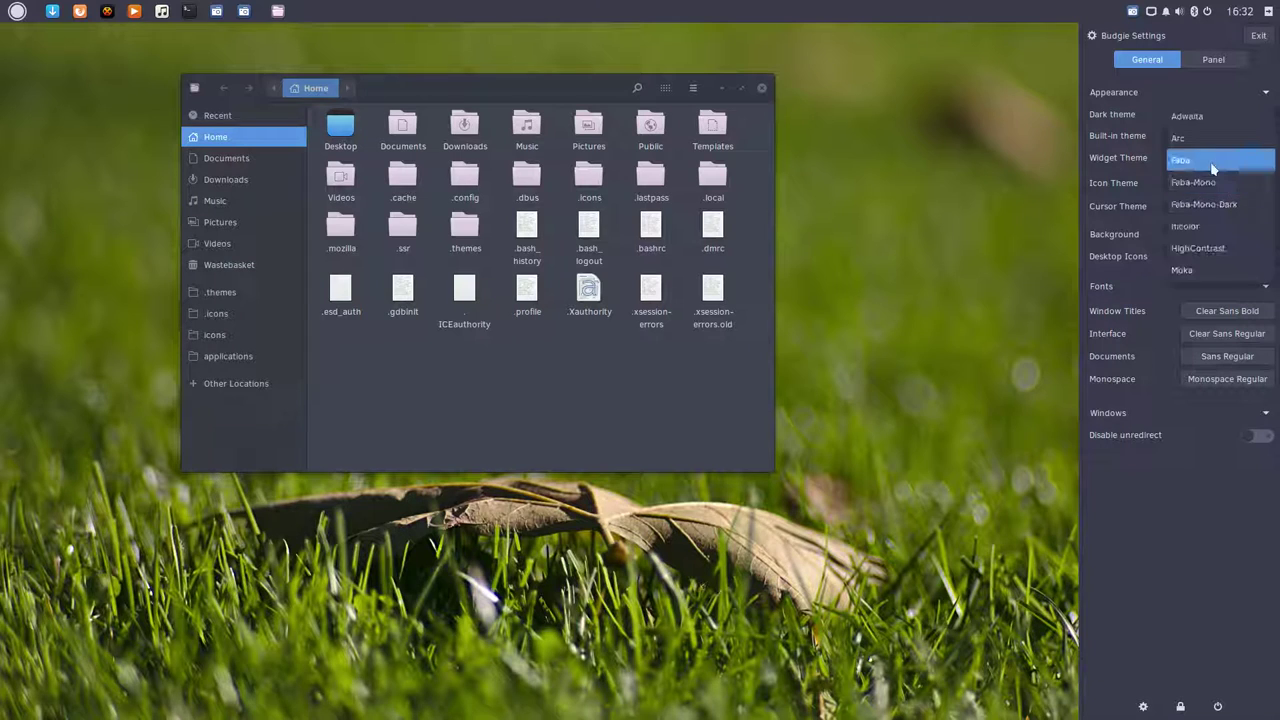
left_click(1212, 164)
left_click(1212, 181)
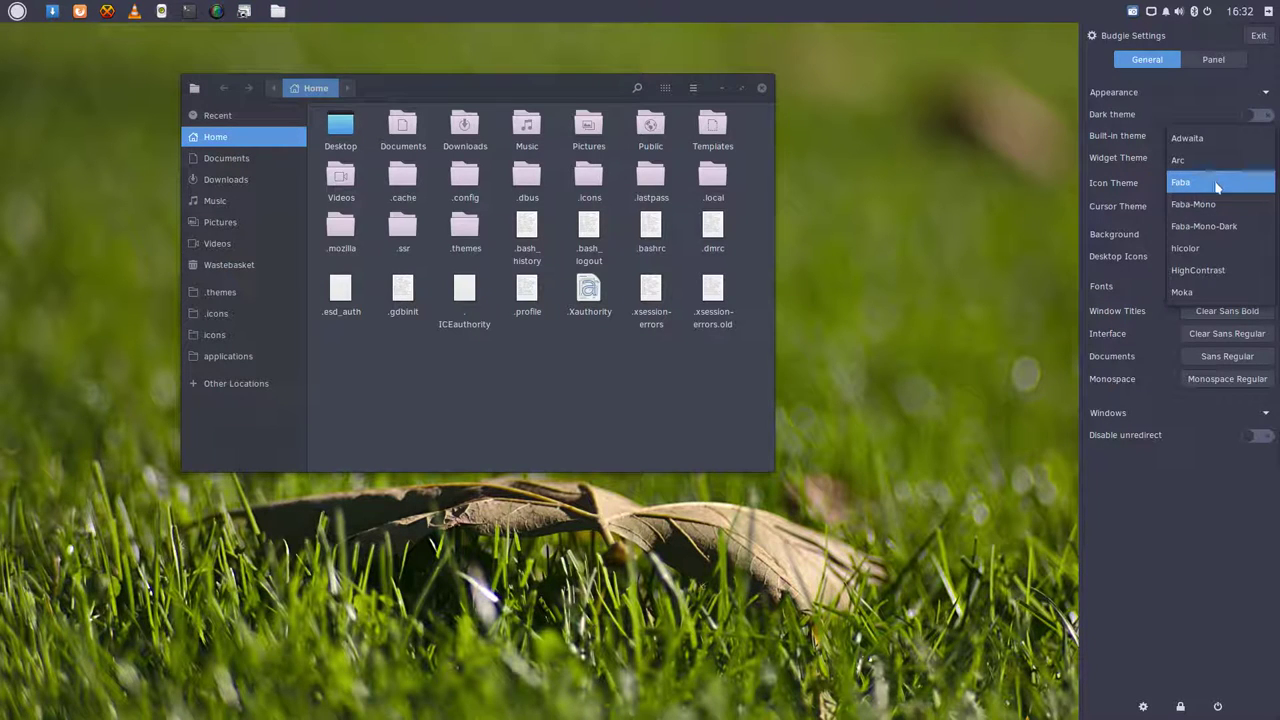
left_click(1220, 247)
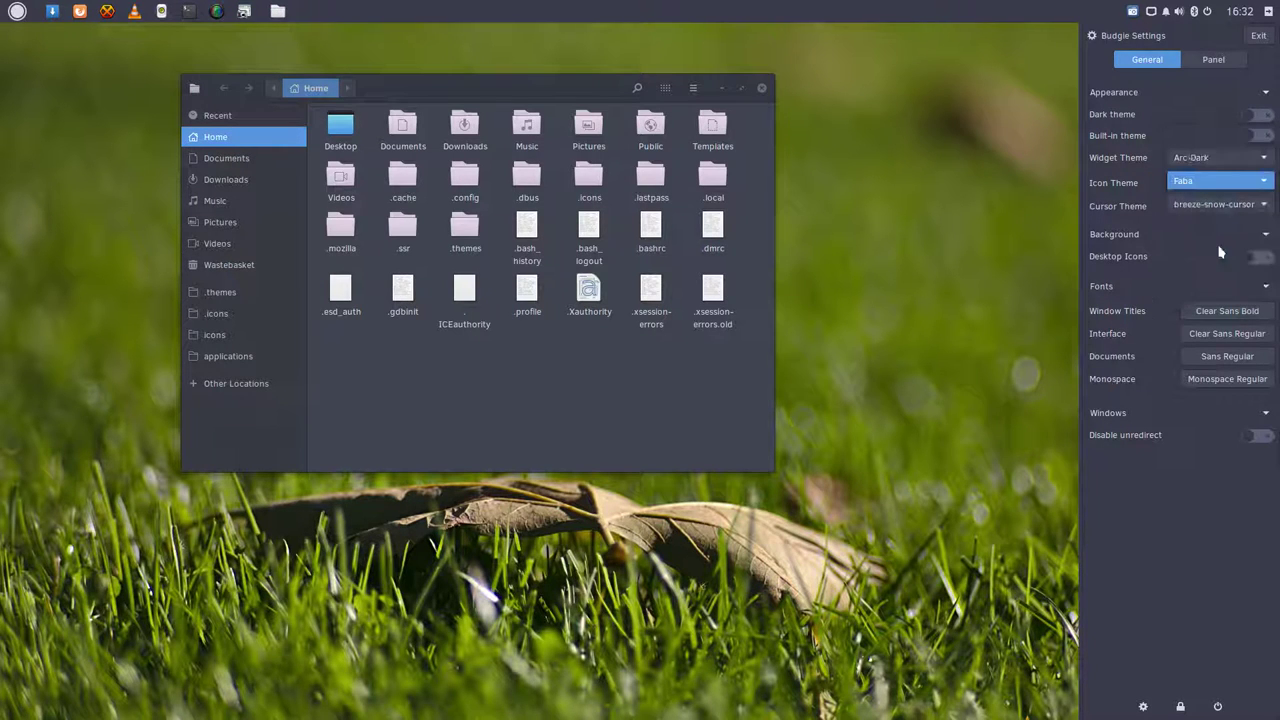
left_click(1220, 188)
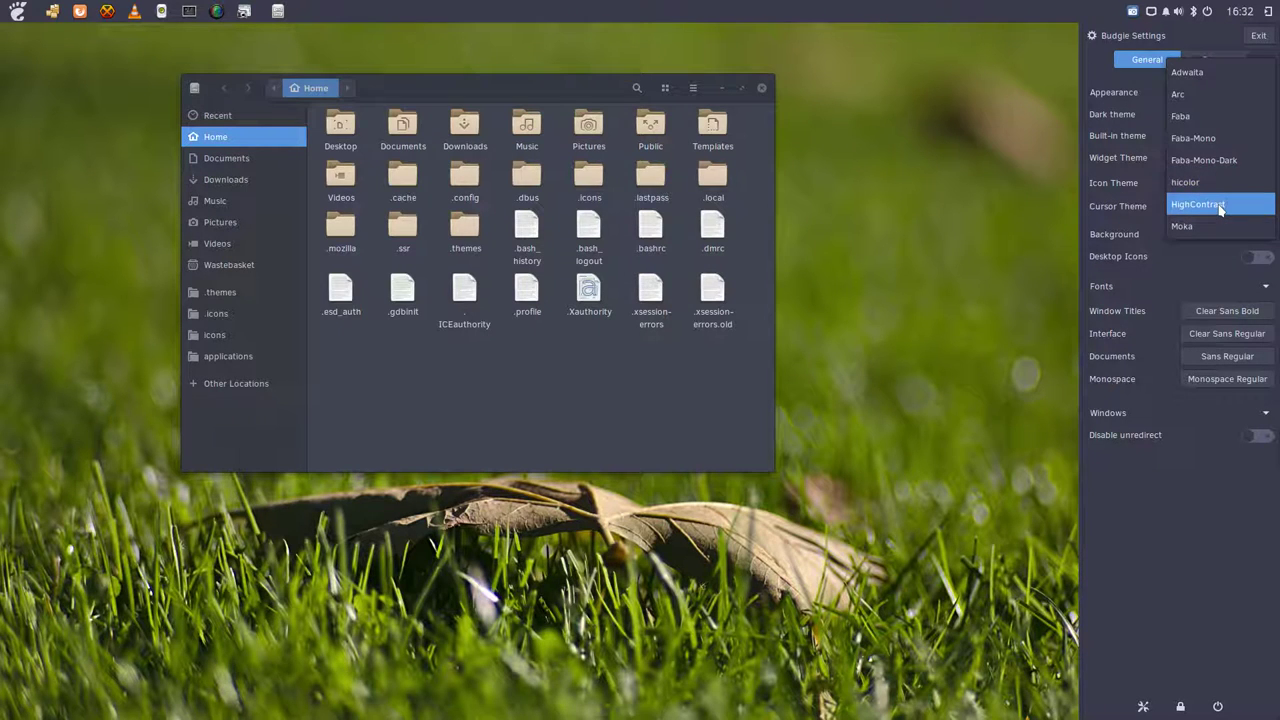
left_click(1220, 206)
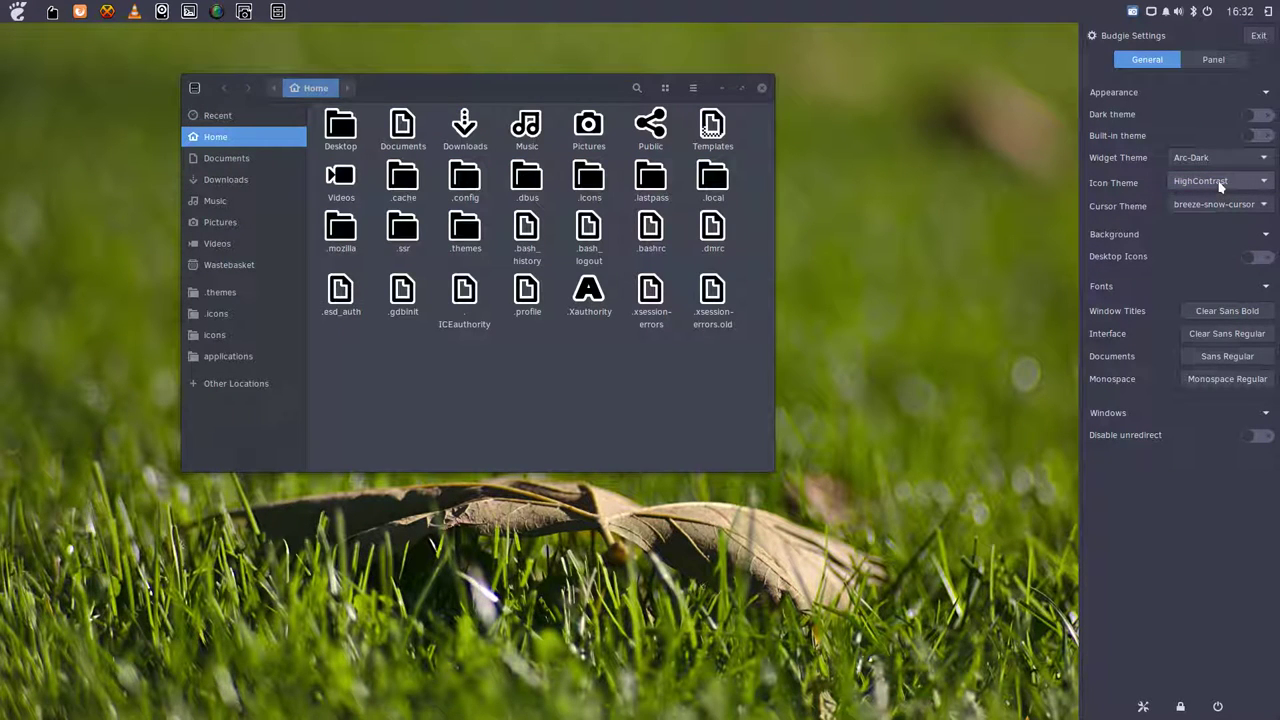
- Try the Moka icon theme, then return the icon theme to Arc
left_click(1219, 186)
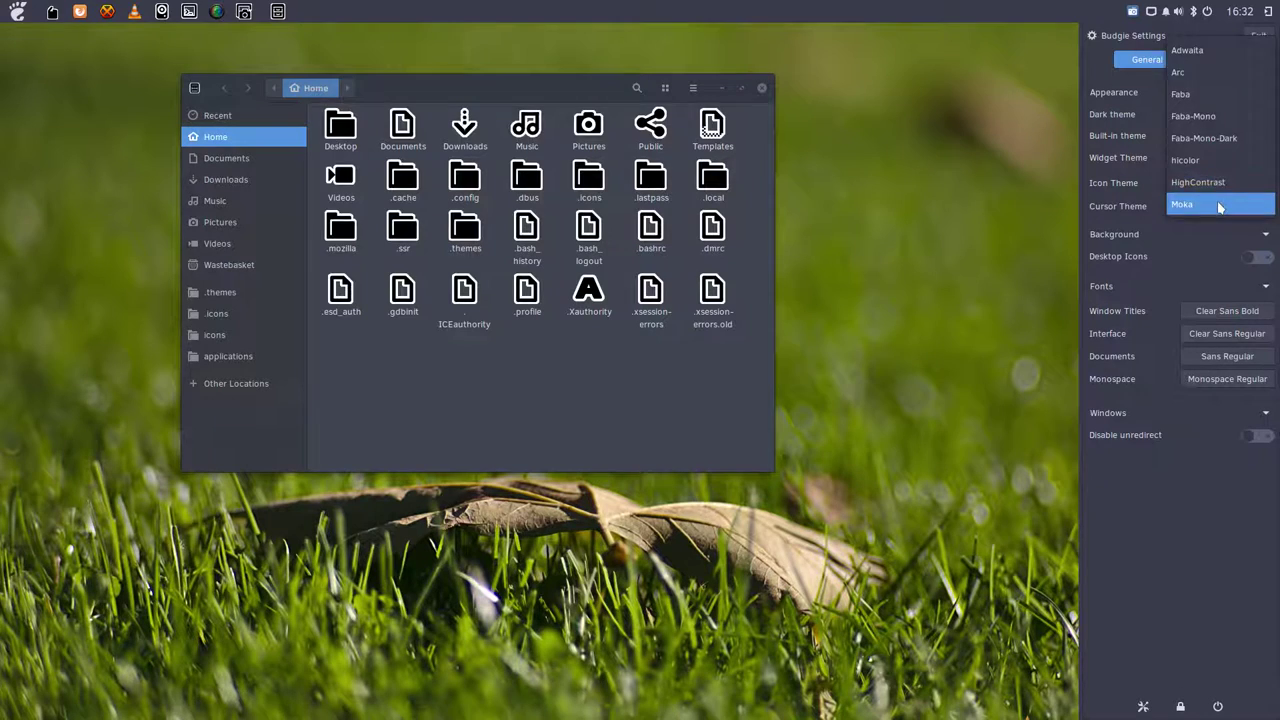
left_click(1219, 206)
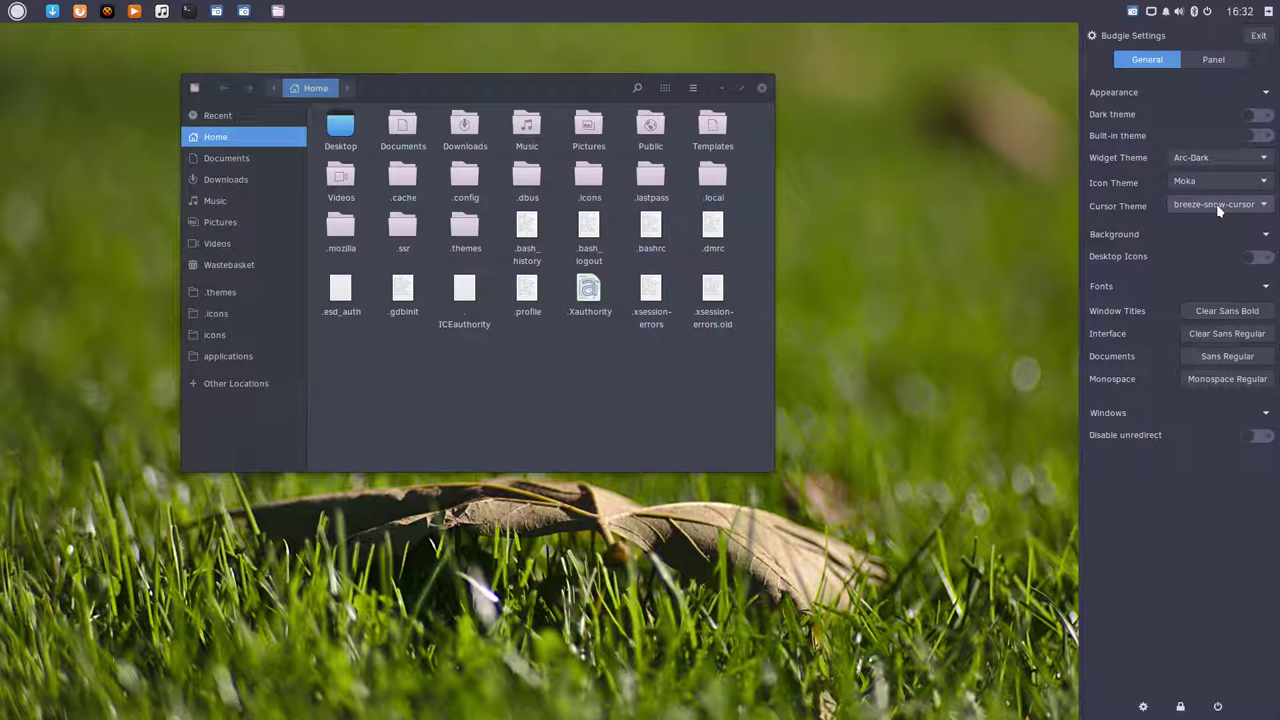
left_click(1220, 182)
left_click(1220, 182)
left_click(1220, 182)
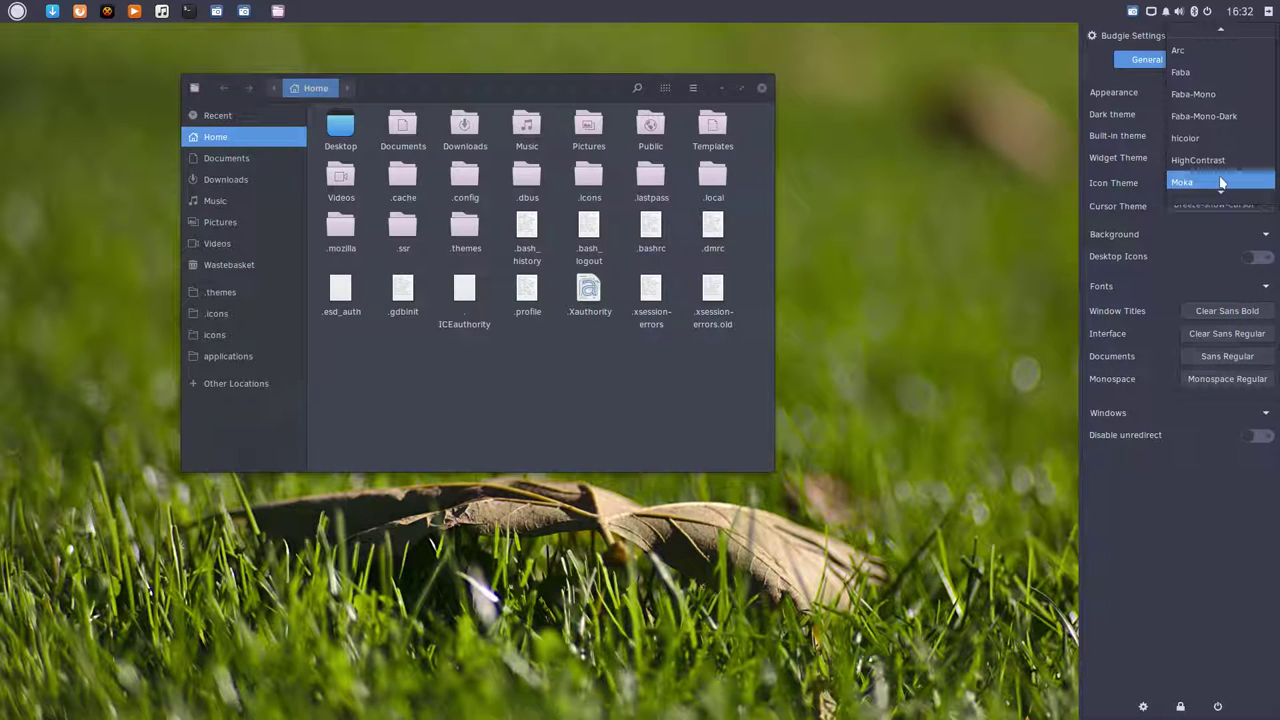
scroll(1220, 165, "up", 1)
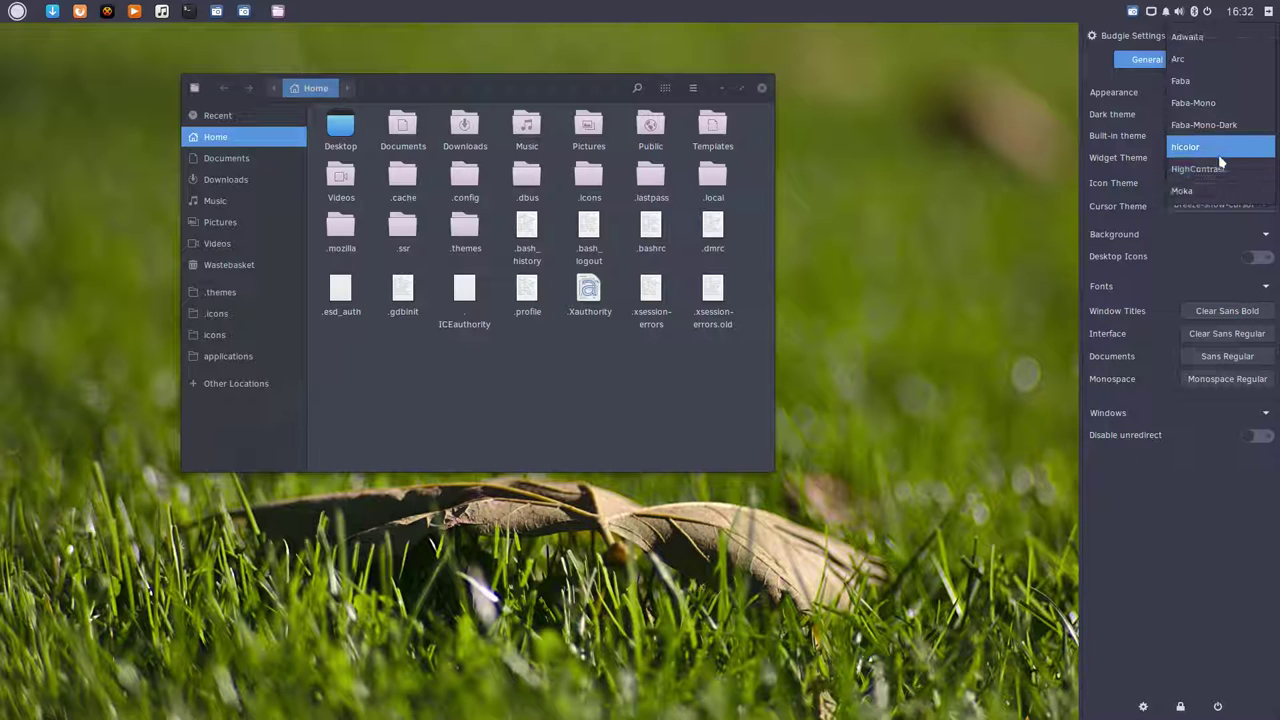
left_click(1200, 62)
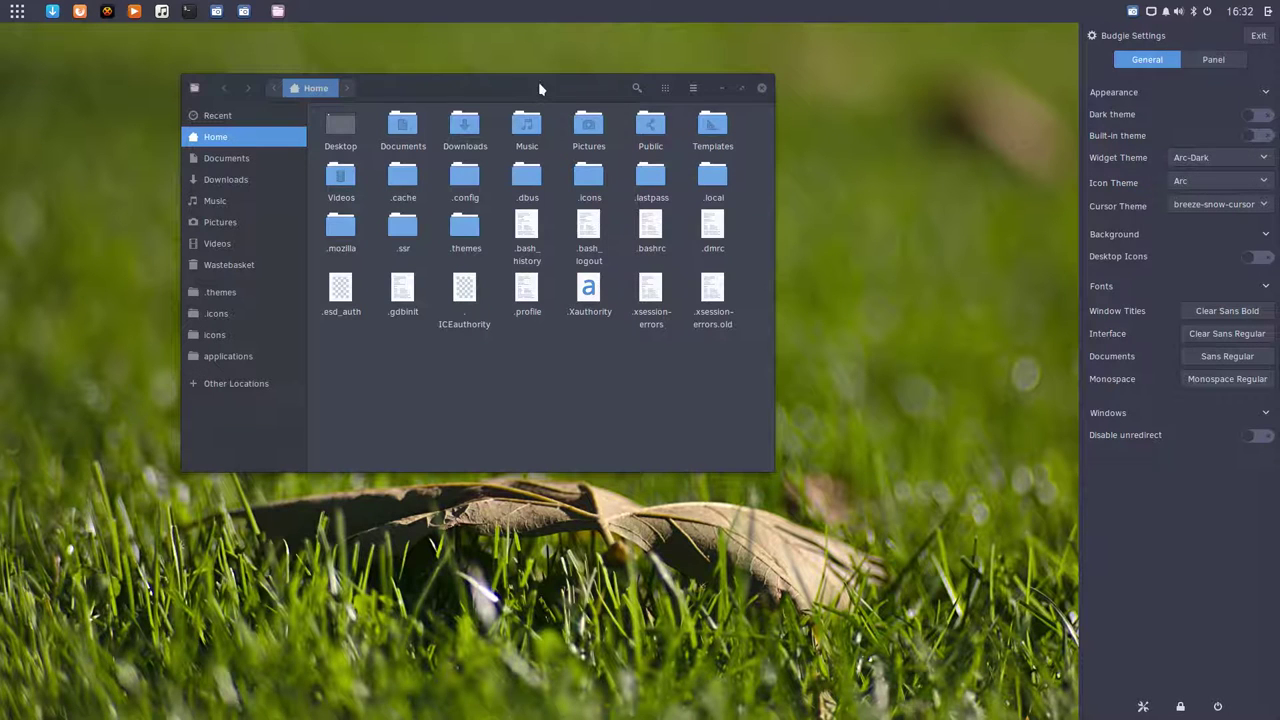
- Enable desktop icons in Budgie Settings
left_click_drag(499, 85, 538, 71)
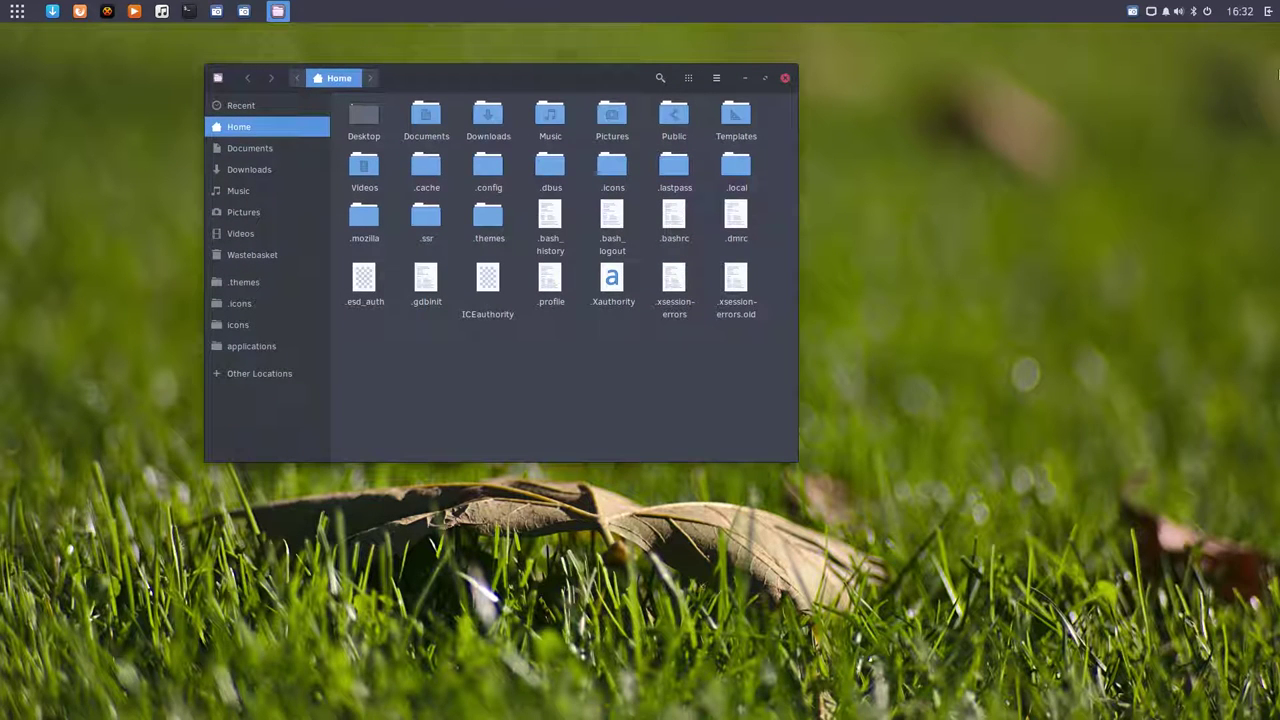
left_click(1268, 11)
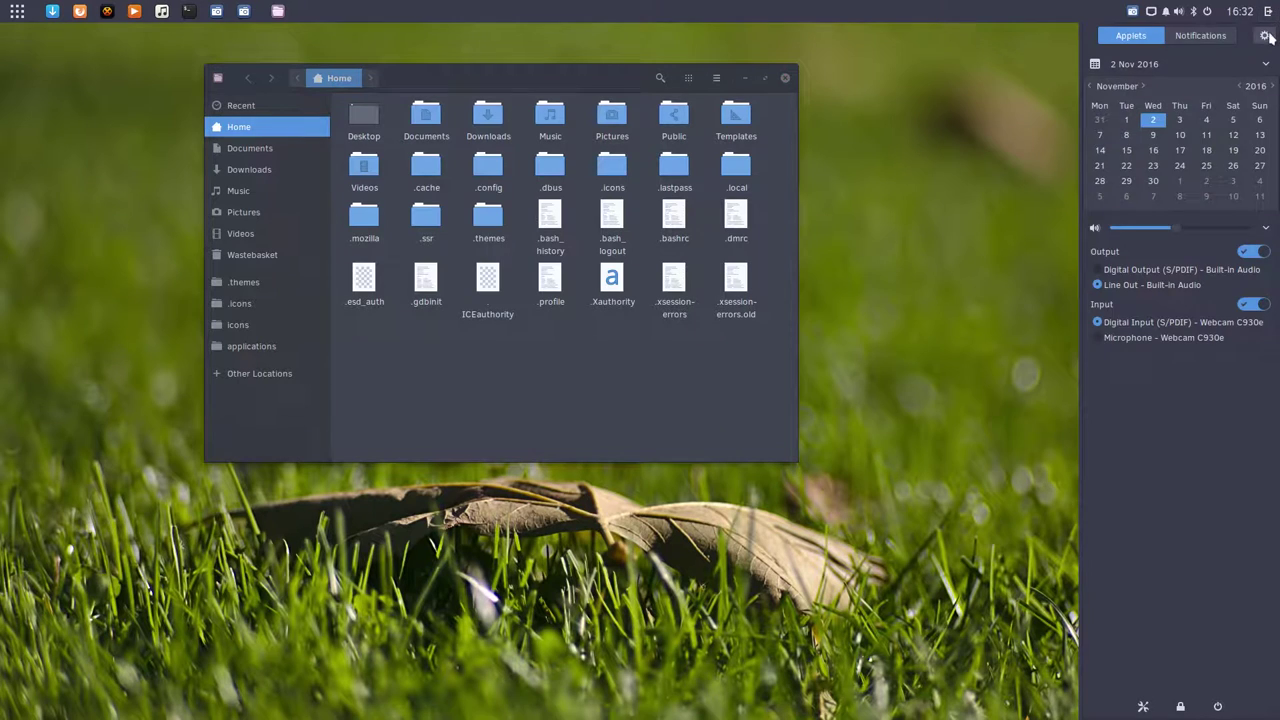
left_click(1264, 35)
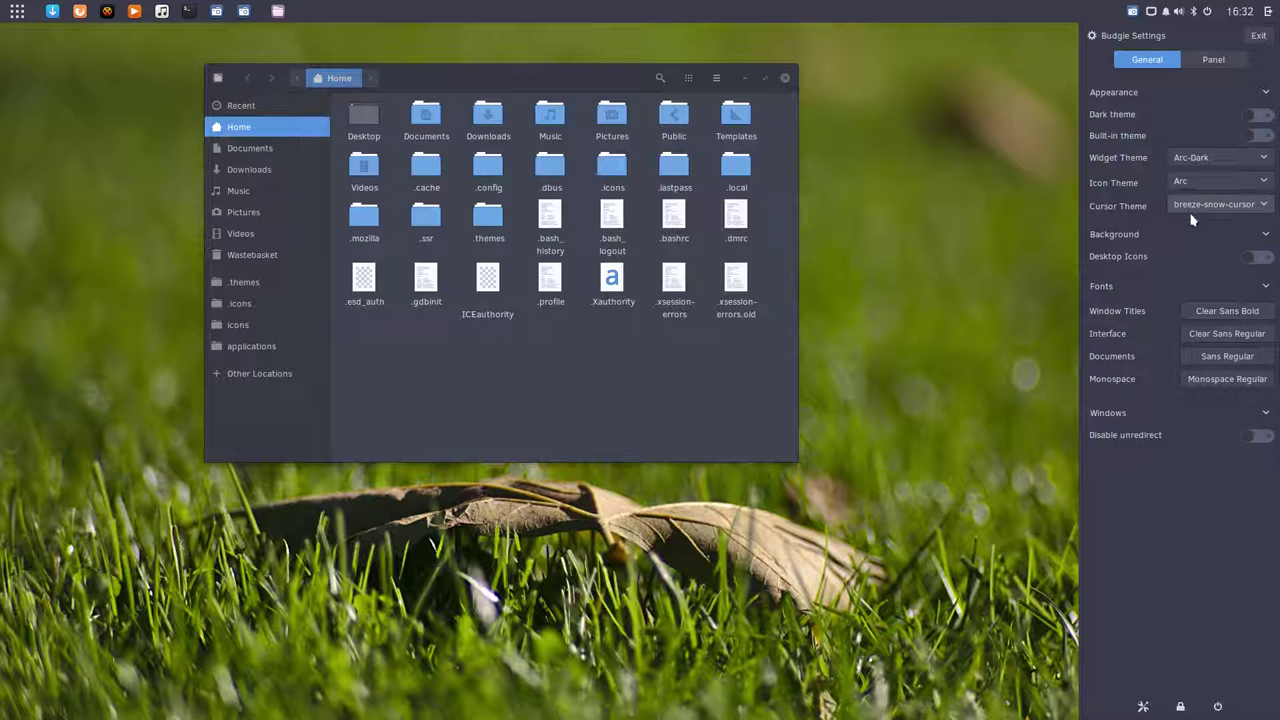
left_click(1257, 258)
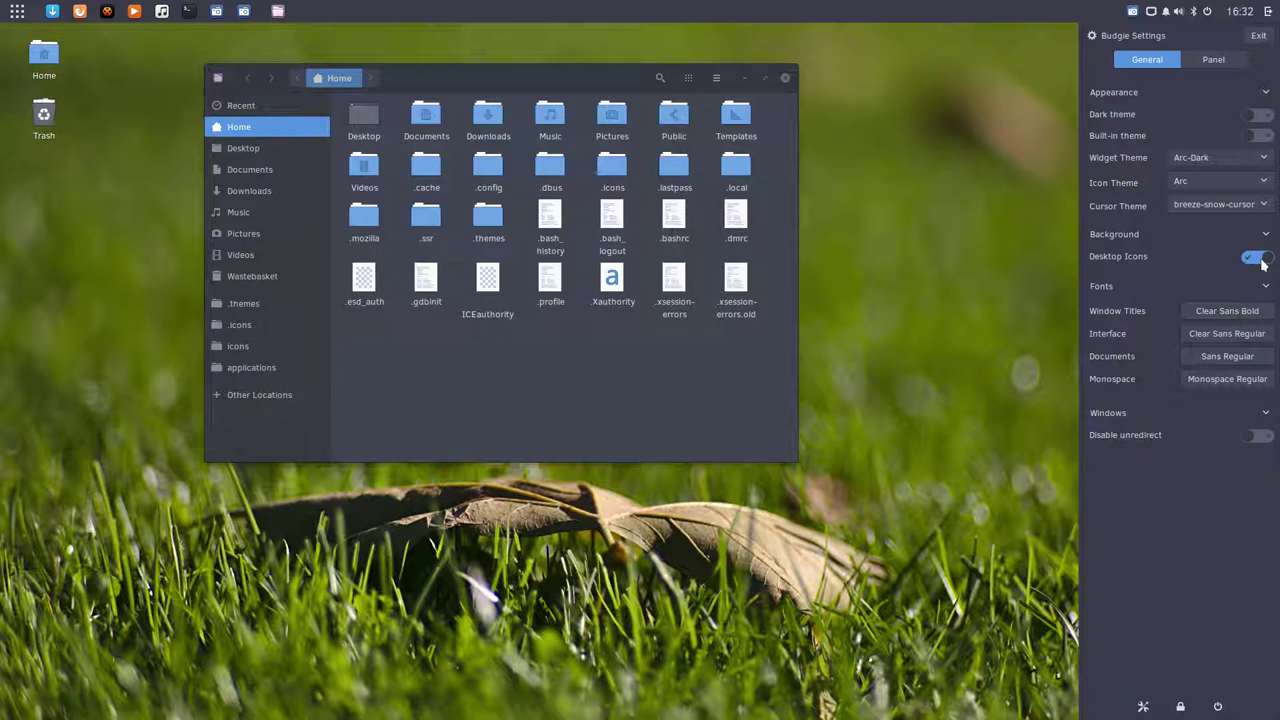
- Create a new desktop folder named 'zerer', then reopen Budgie Settings
right_click(63, 349)
left_click(127, 369)
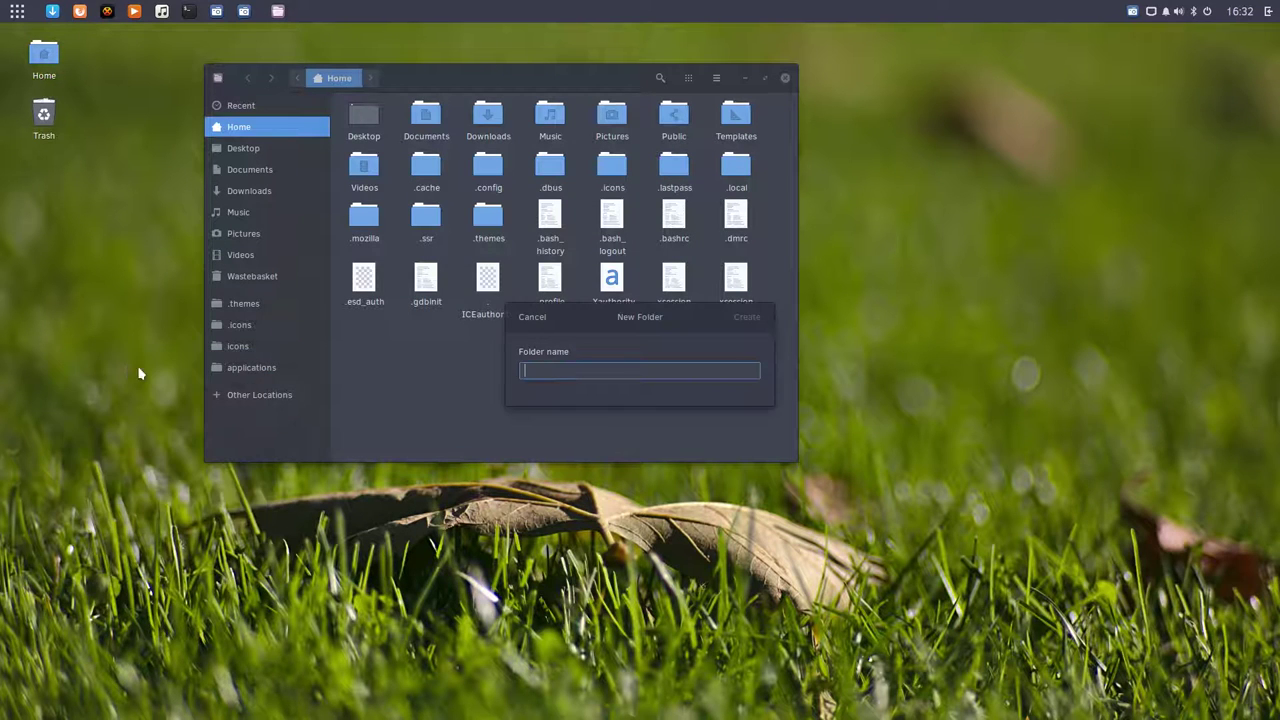
type("zerer")
key("Return")
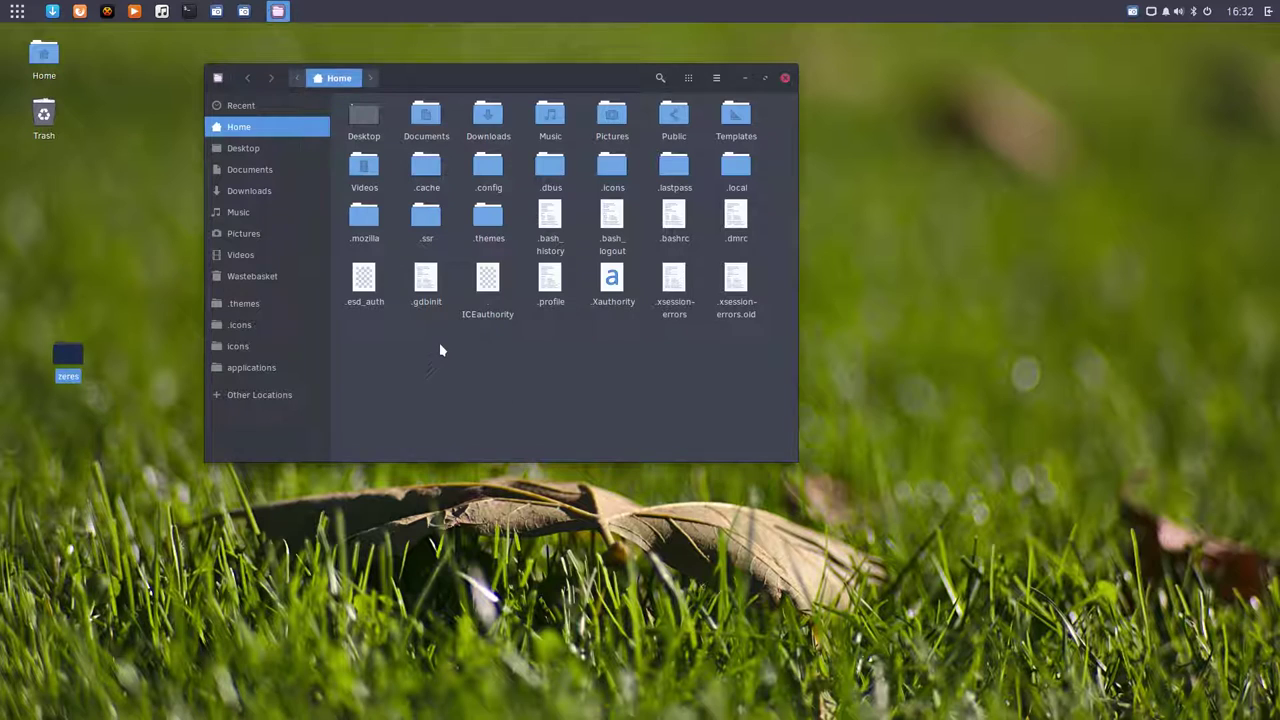
left_click(1268, 11)
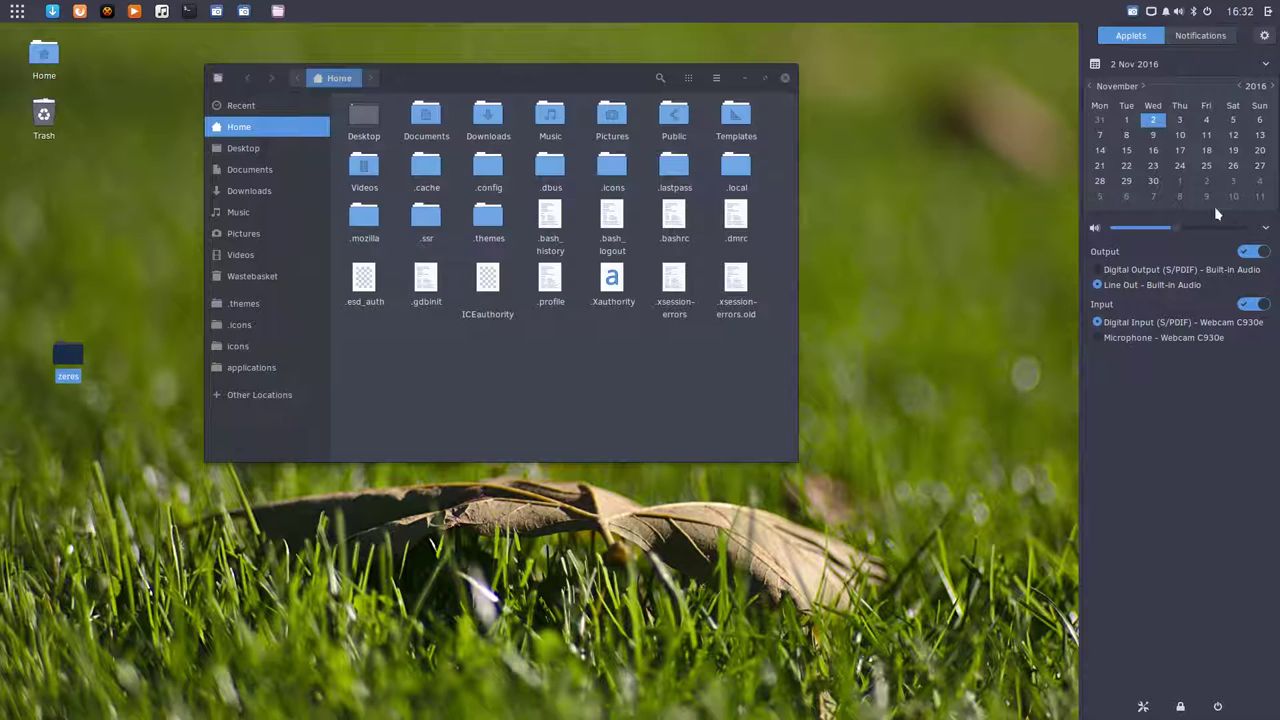
left_click(1267, 37)
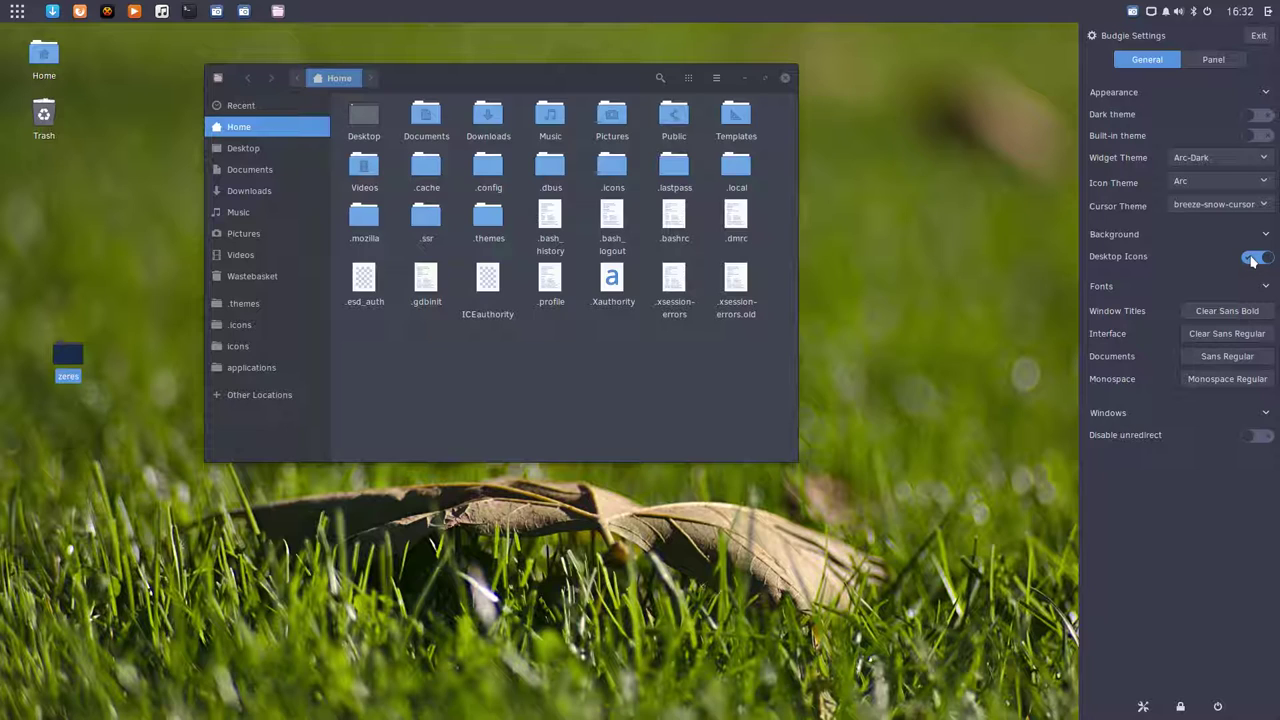
- Browse the window-title font list, then cancel, keeping Clear Sans fonts unchanged
left_click(1216, 317)
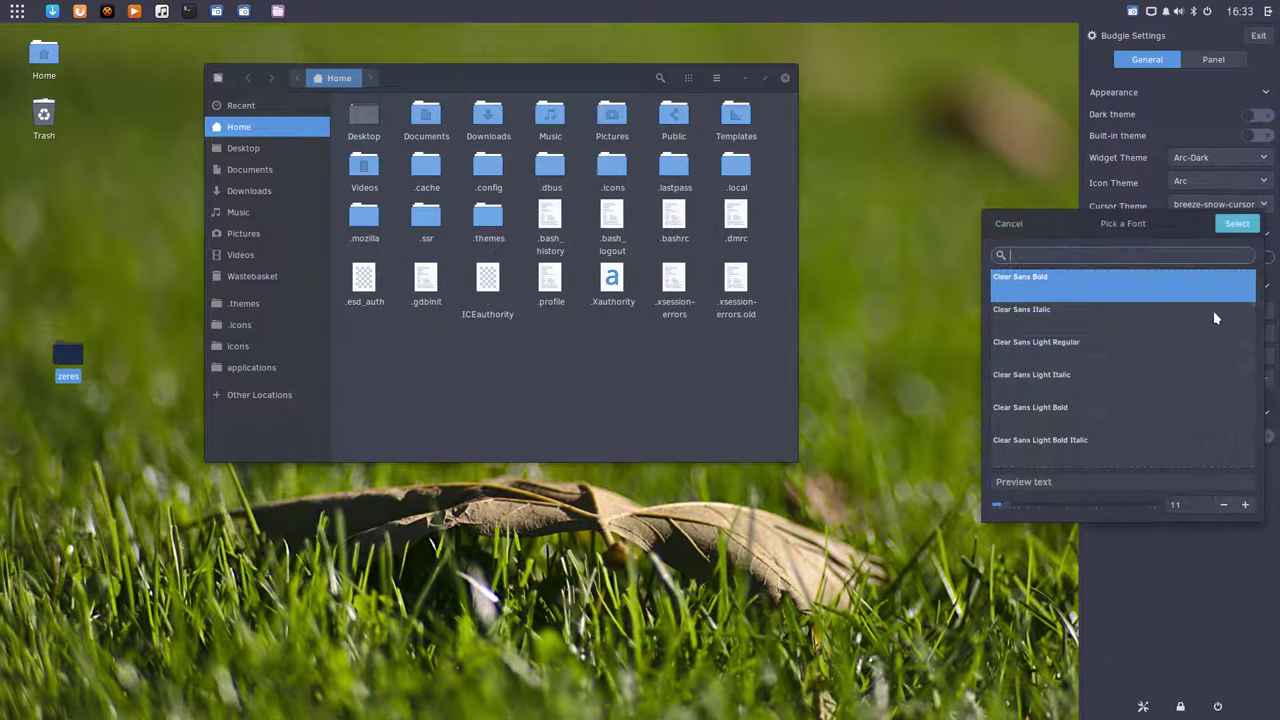
scroll(1060, 345, "up", 20)
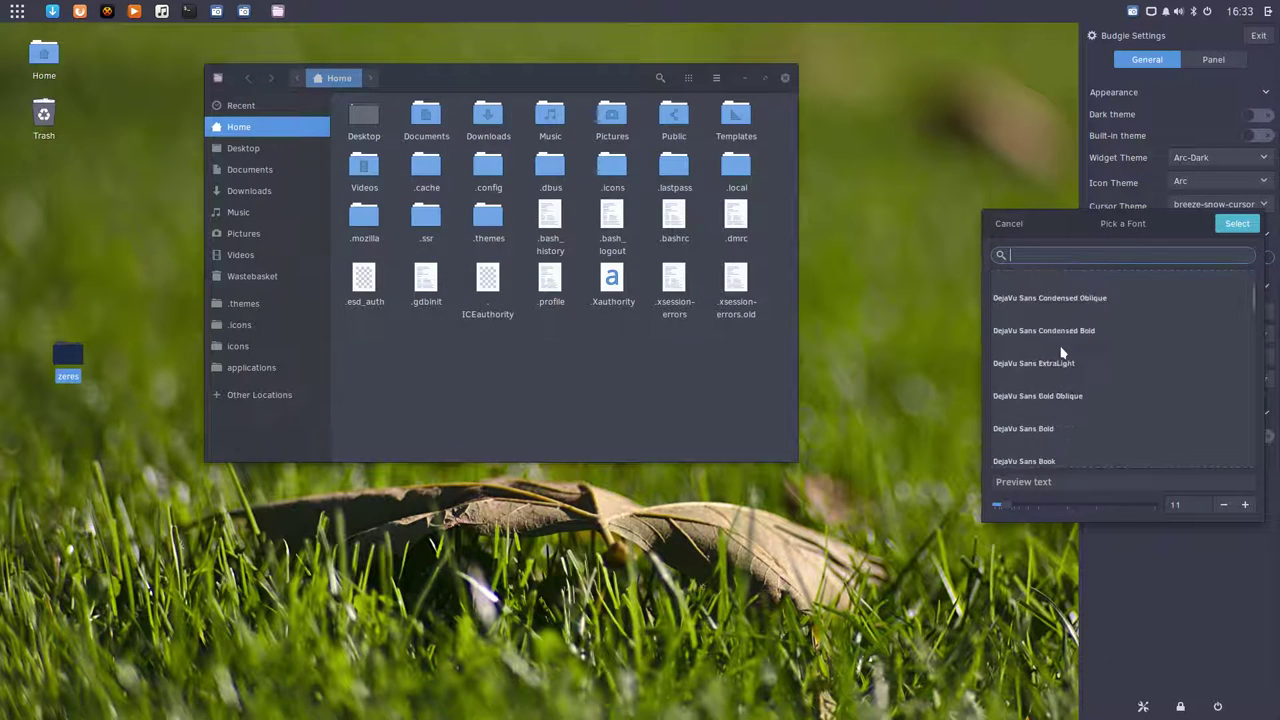
scroll(1060, 352, "down", 20)
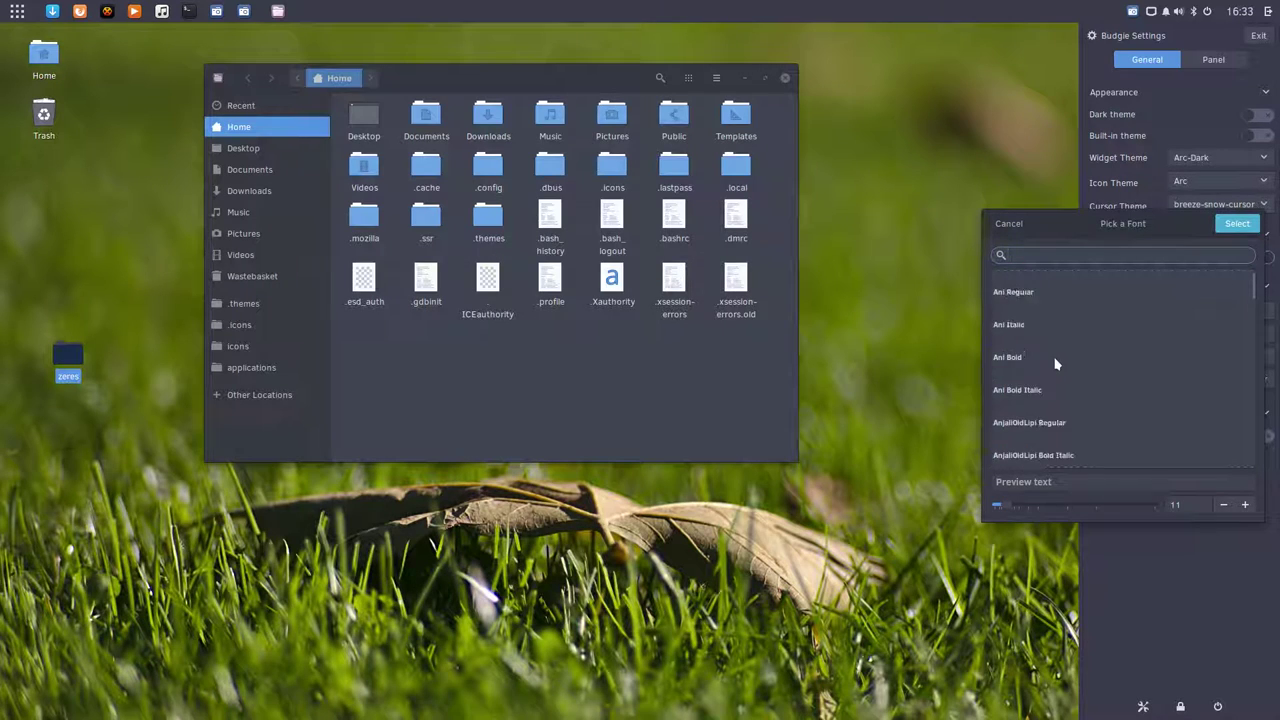
scroll(1055, 363, "down", 10)
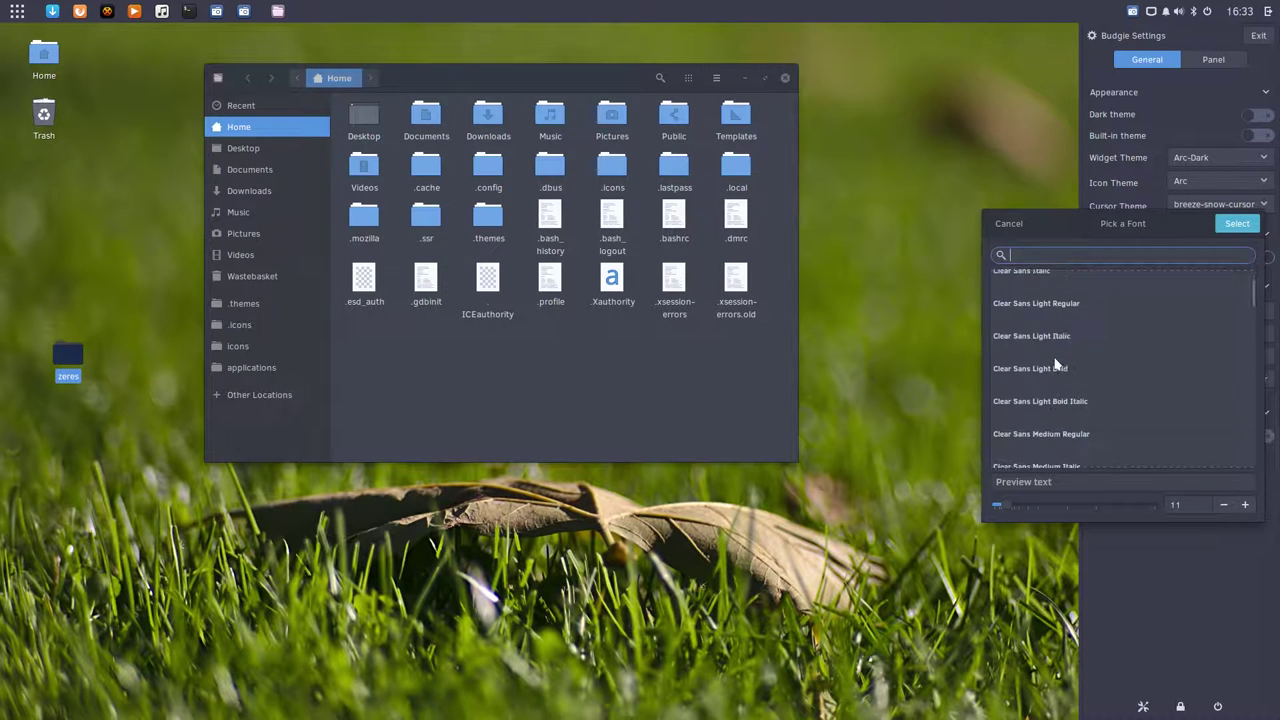
scroll(1055, 363, "down", 10)
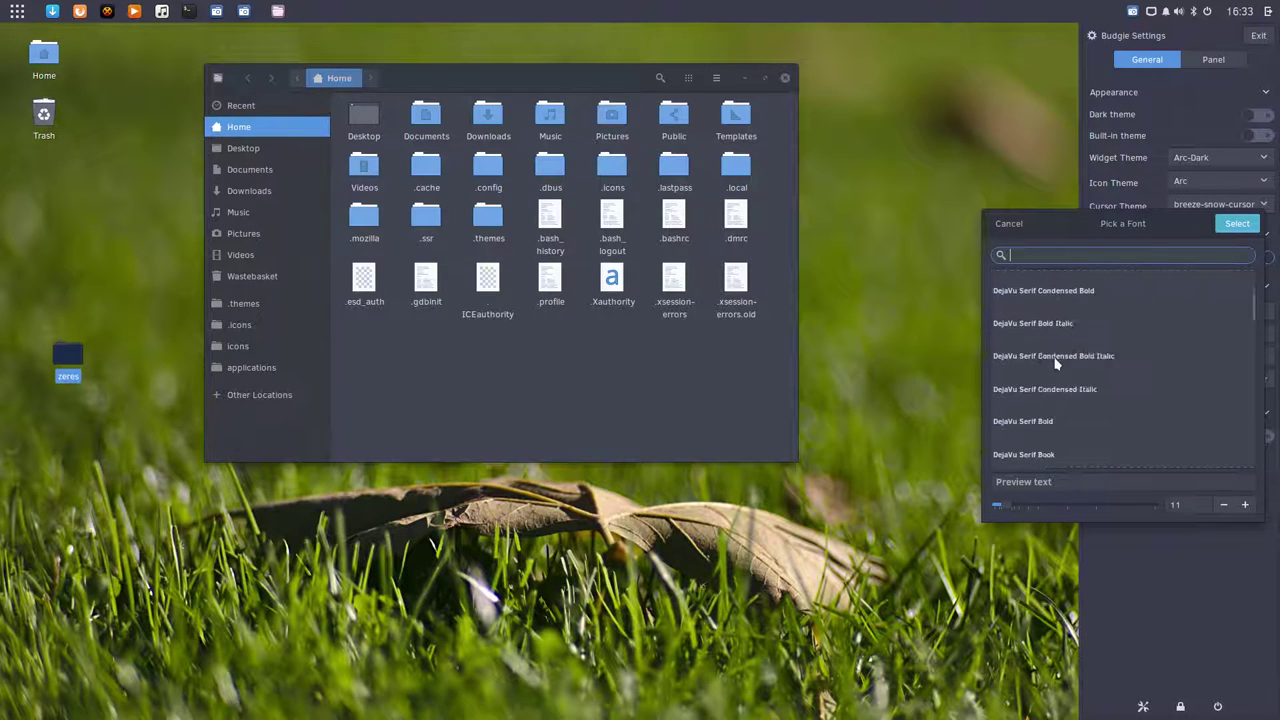
scroll(1055, 363, "down", 10)
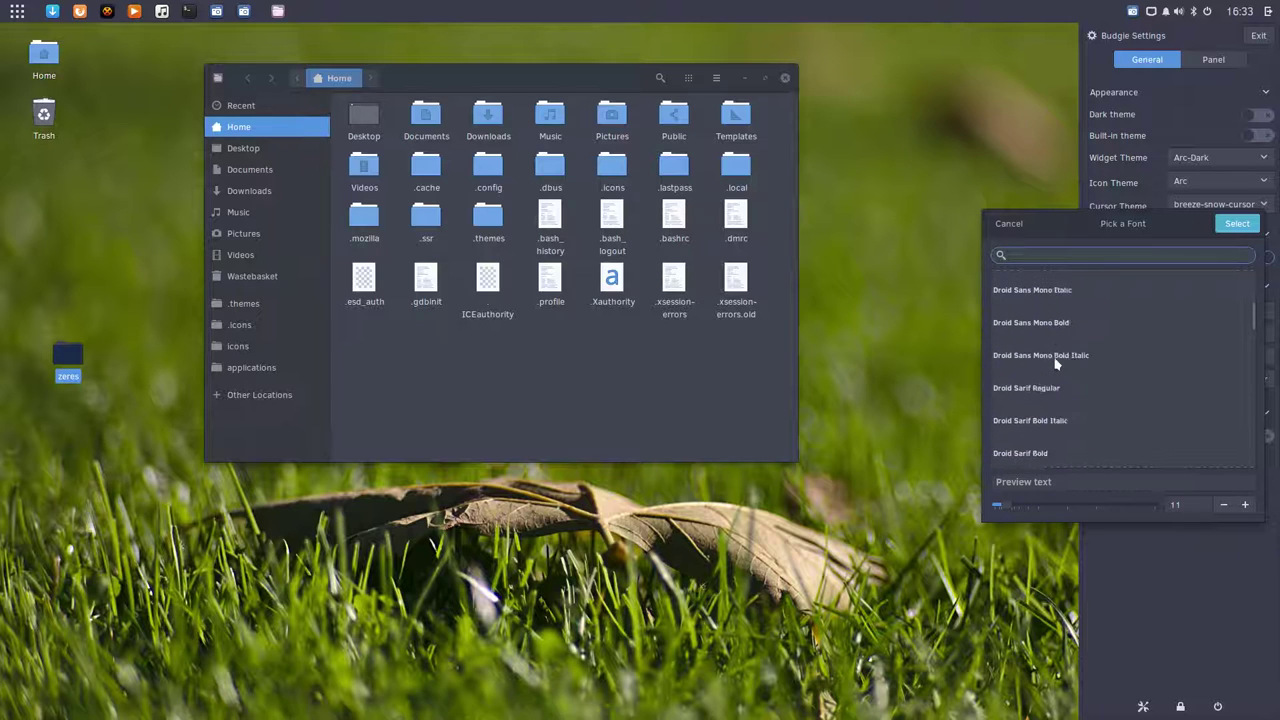
scroll(1055, 363, "down", 10)
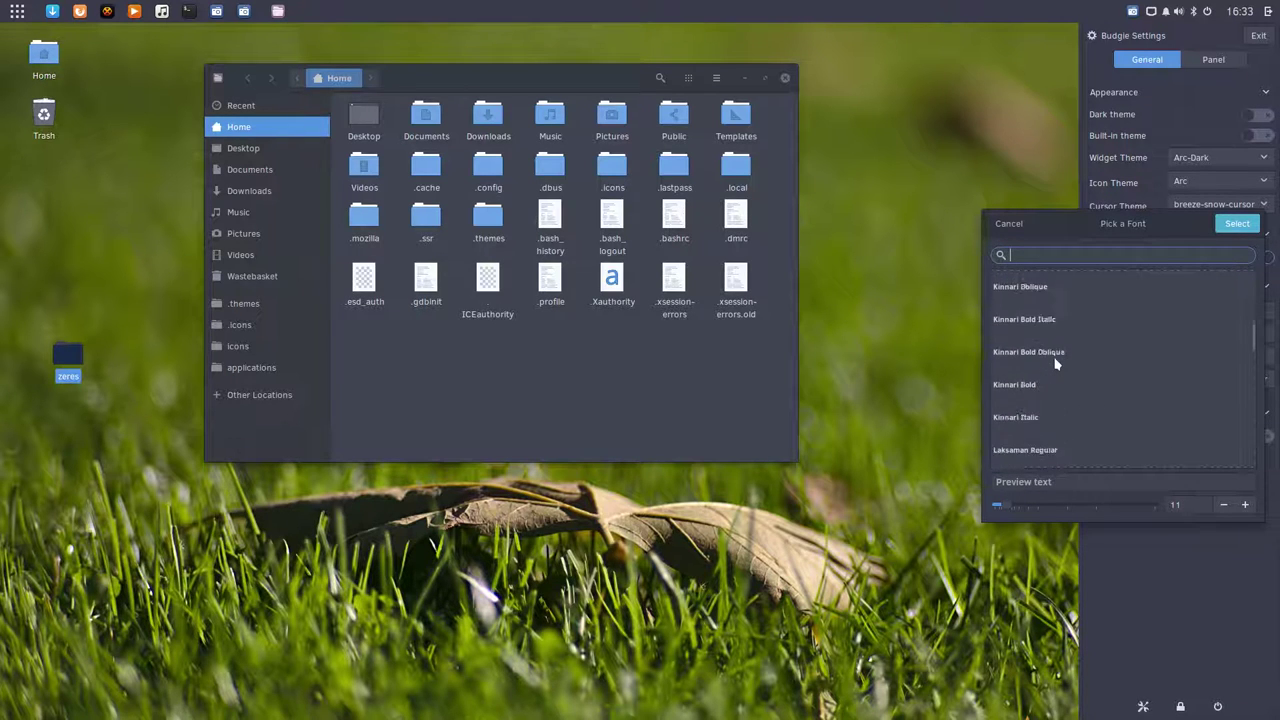
scroll(1055, 364, "down", 10)
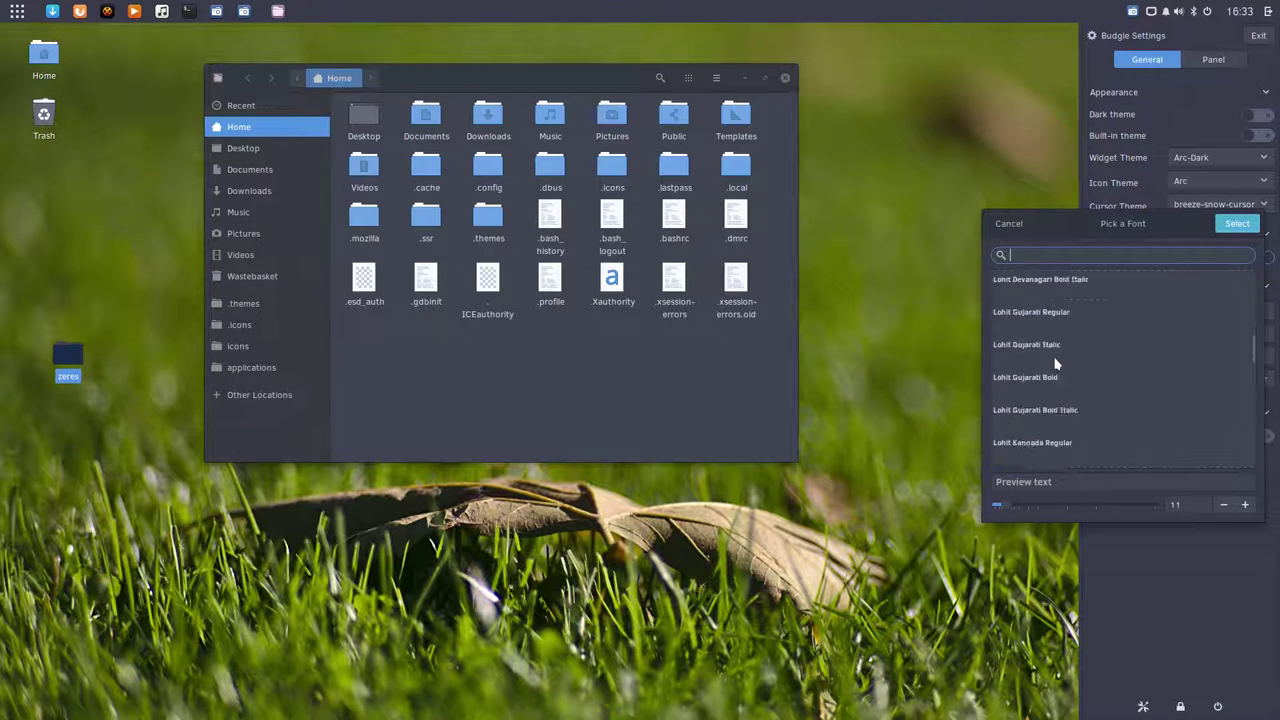
scroll(1055, 363, "down", 10)
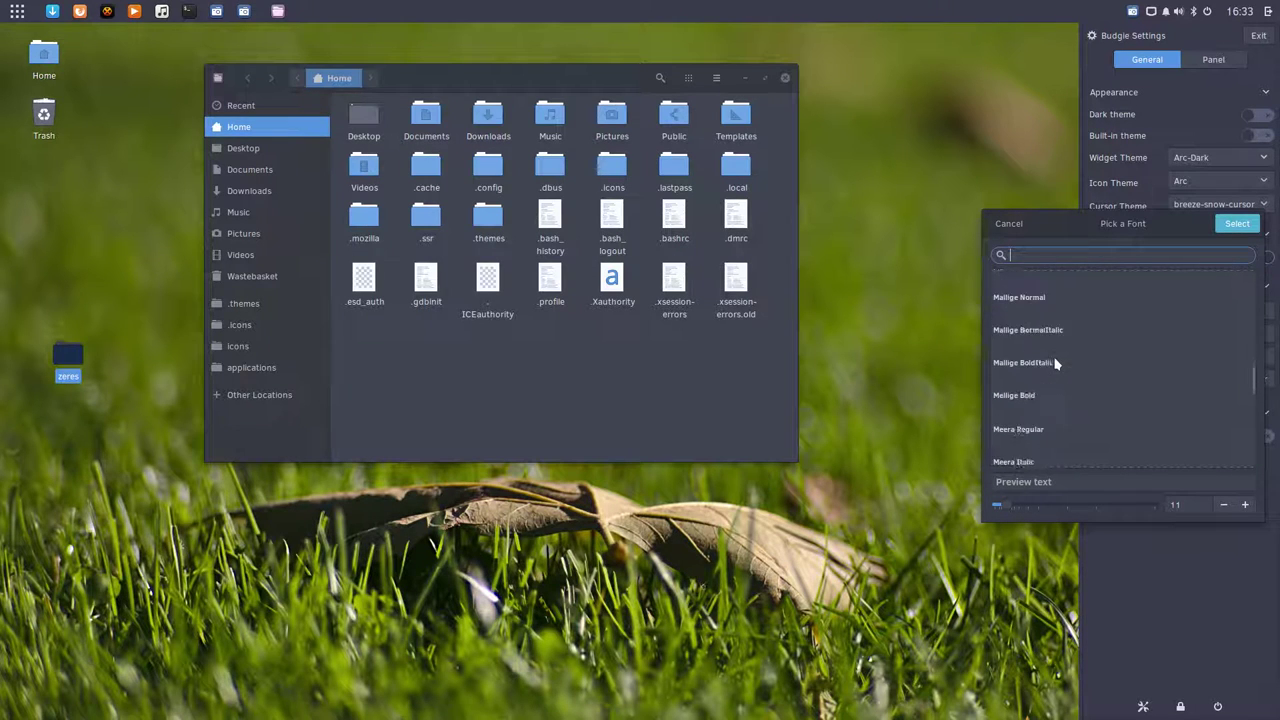
scroll(1055, 363, "up", 1)
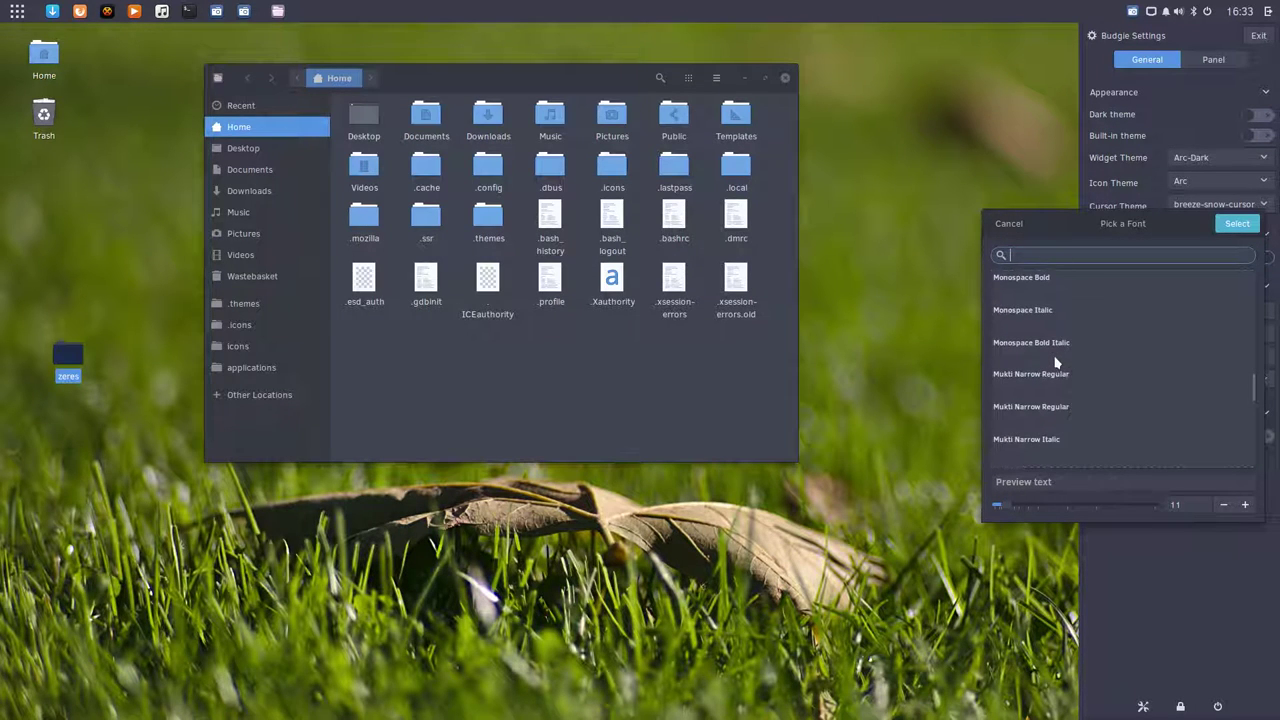
scroll(1022, 318, "down", 10)
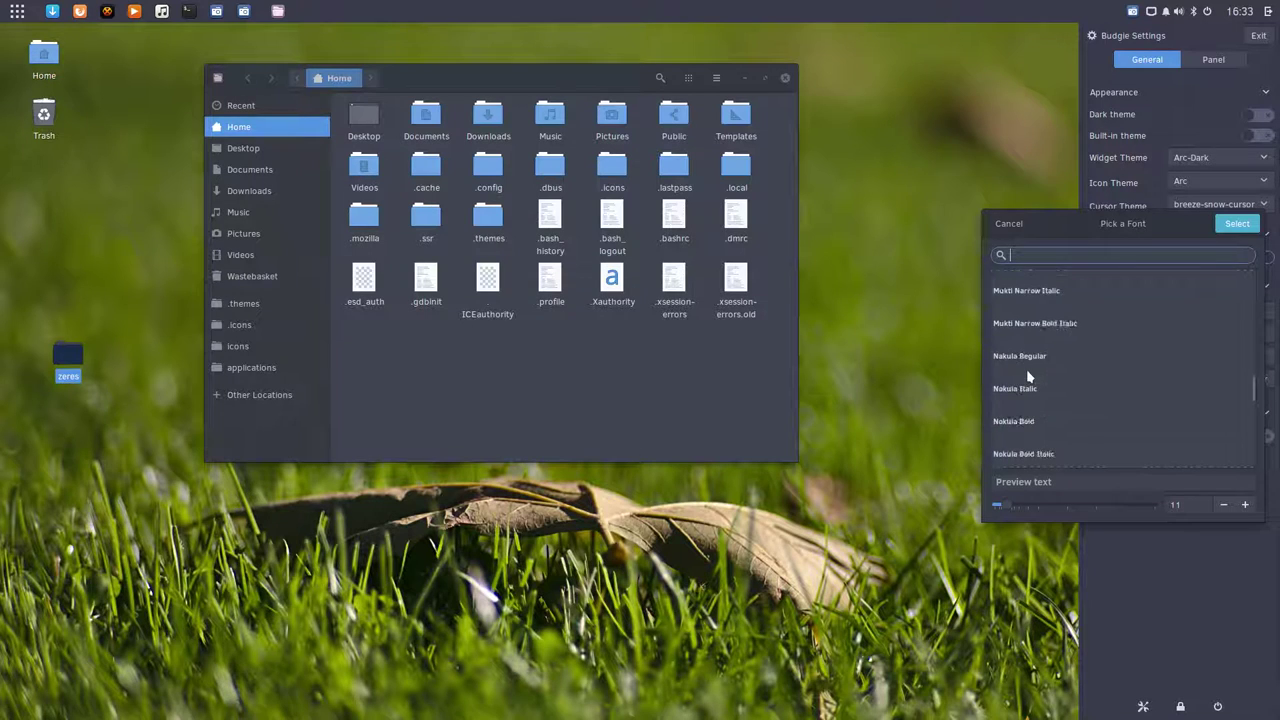
scroll(1027, 375, "up", 1)
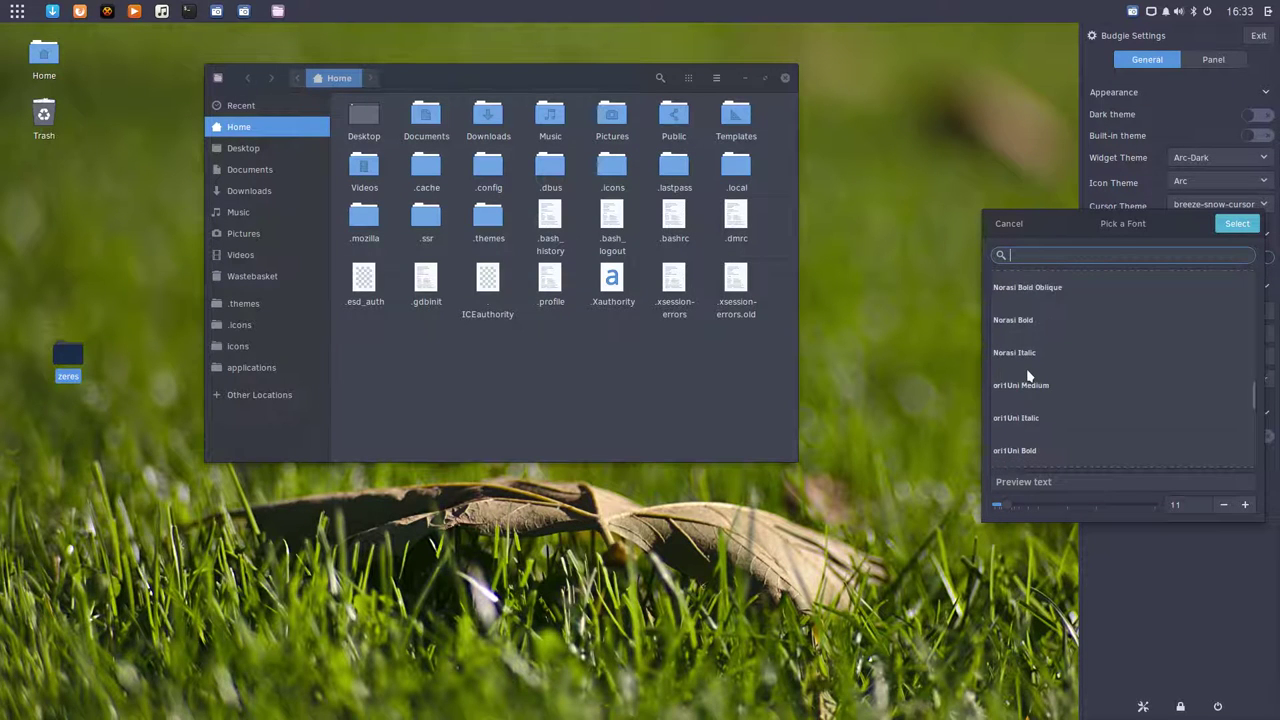
scroll(1027, 375, "down", 5)
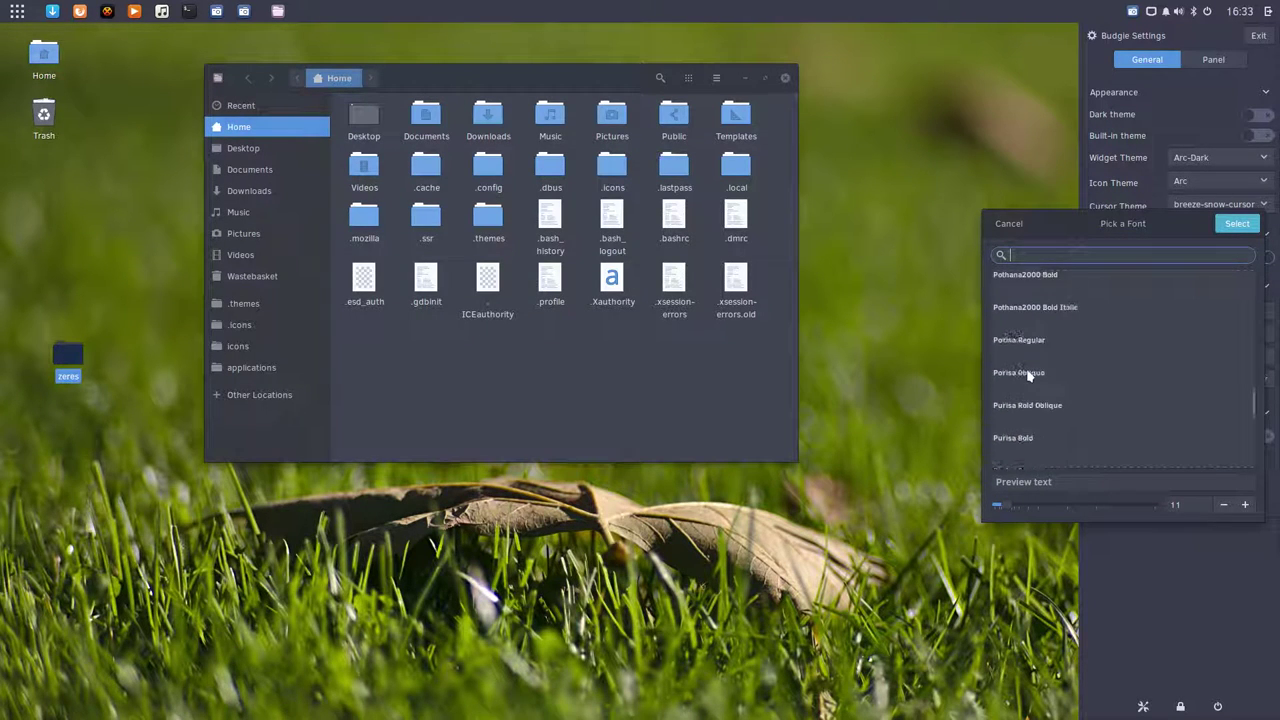
scroll(1027, 375, "down", 8)
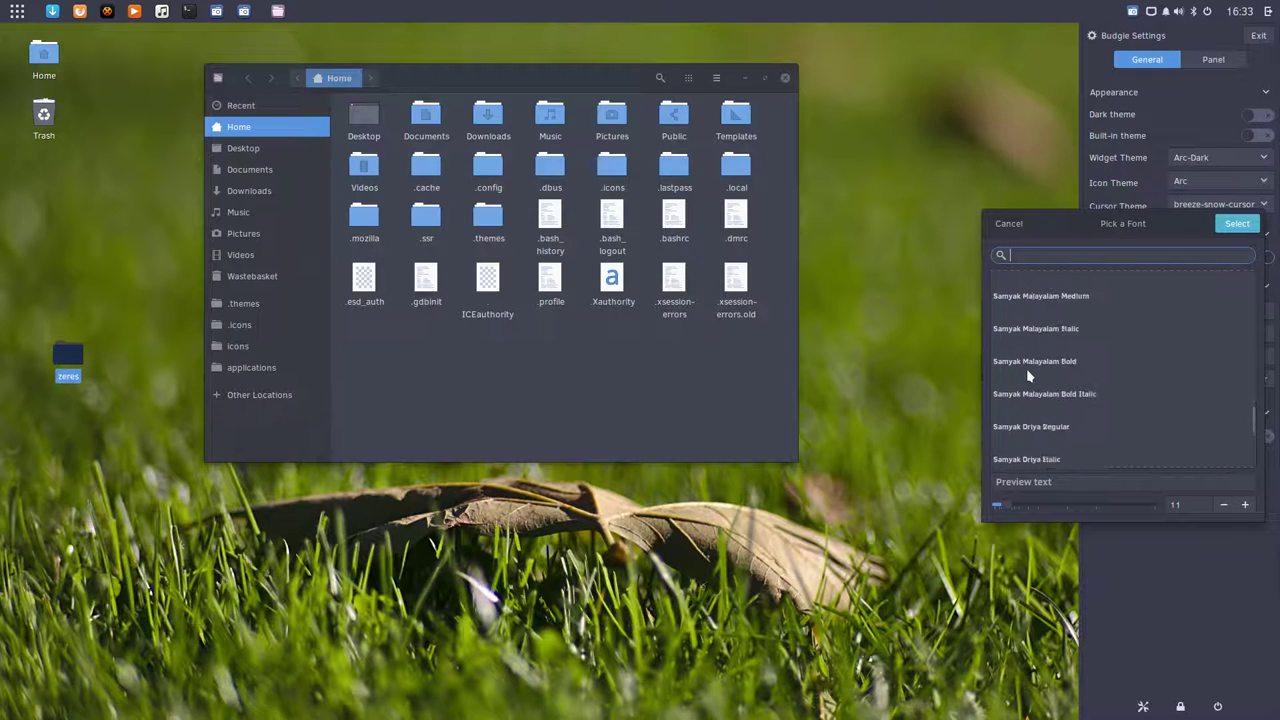
scroll(1026, 374, "down", 10)
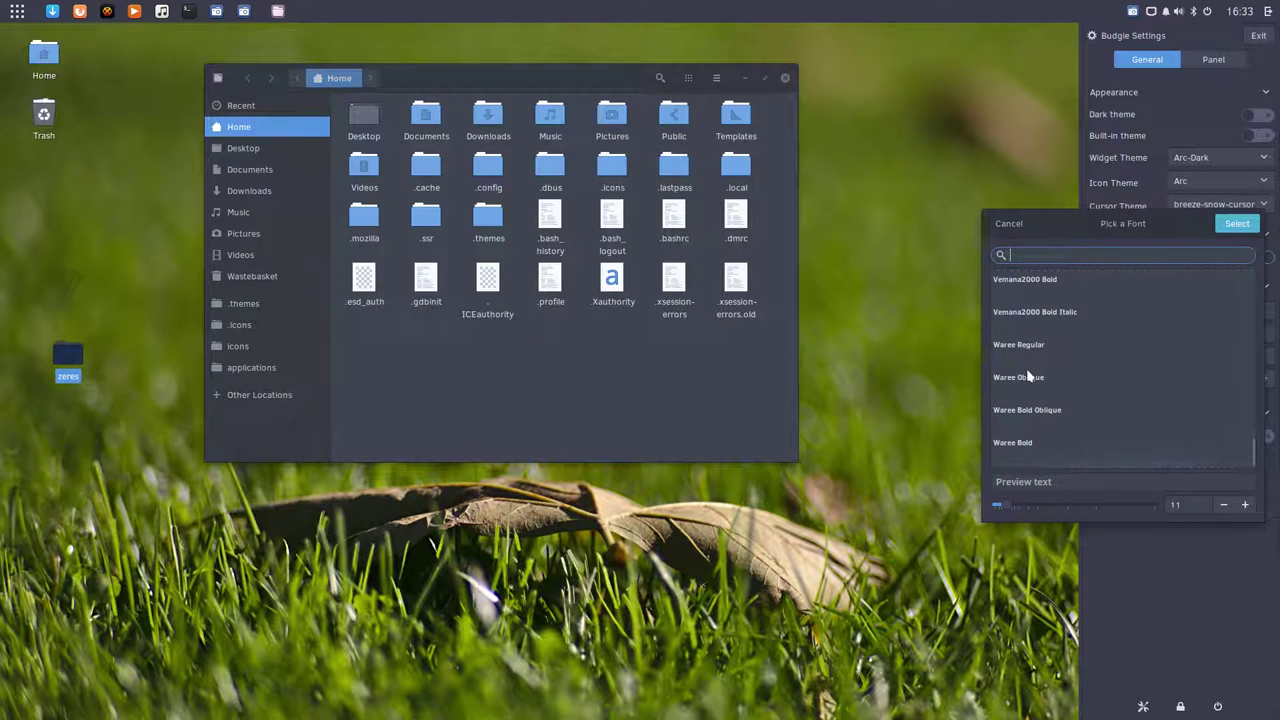
left_click(1015, 226)
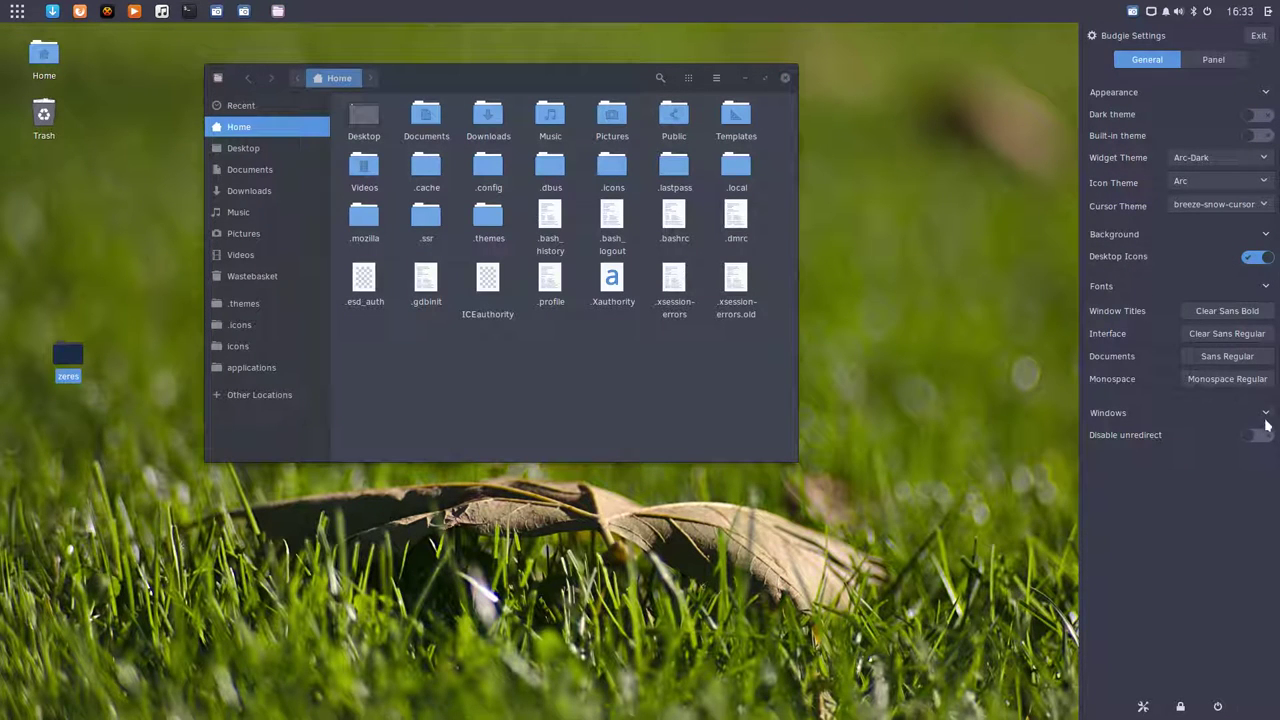
- In the Panel settings, move the panel to Bottom, briefly trying Top again
left_click(1222, 61)
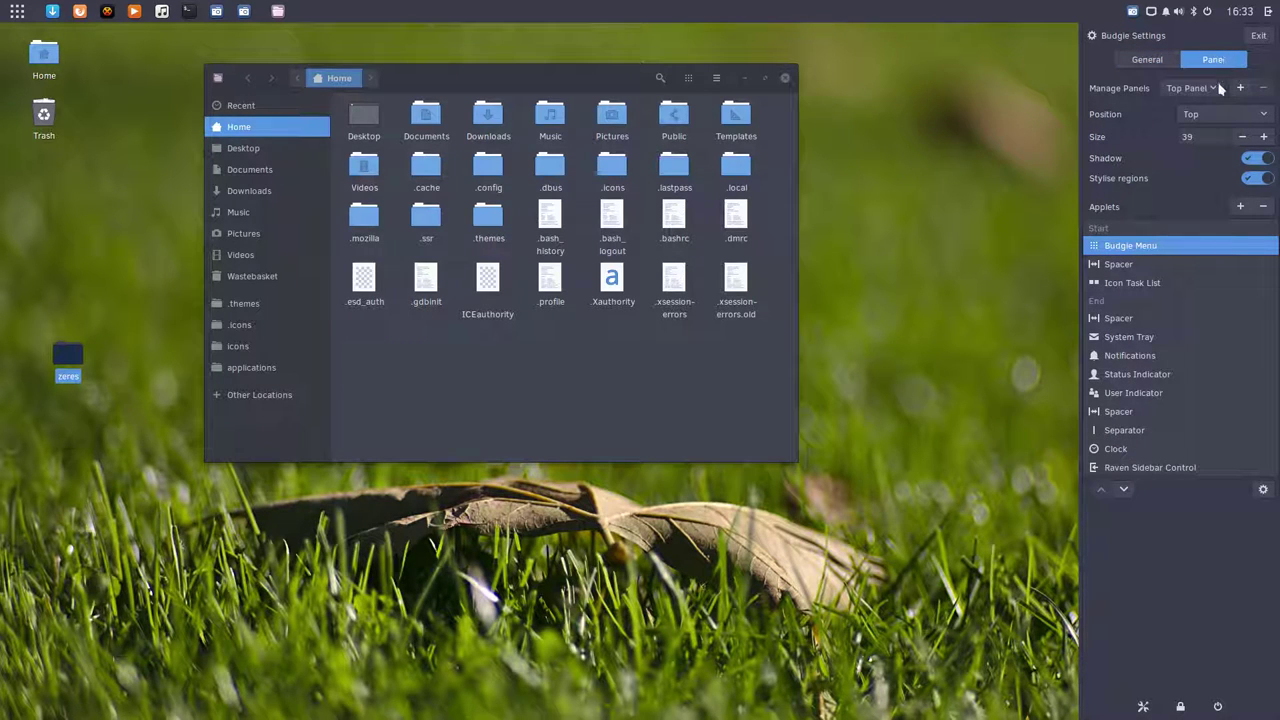
left_click(1220, 115)
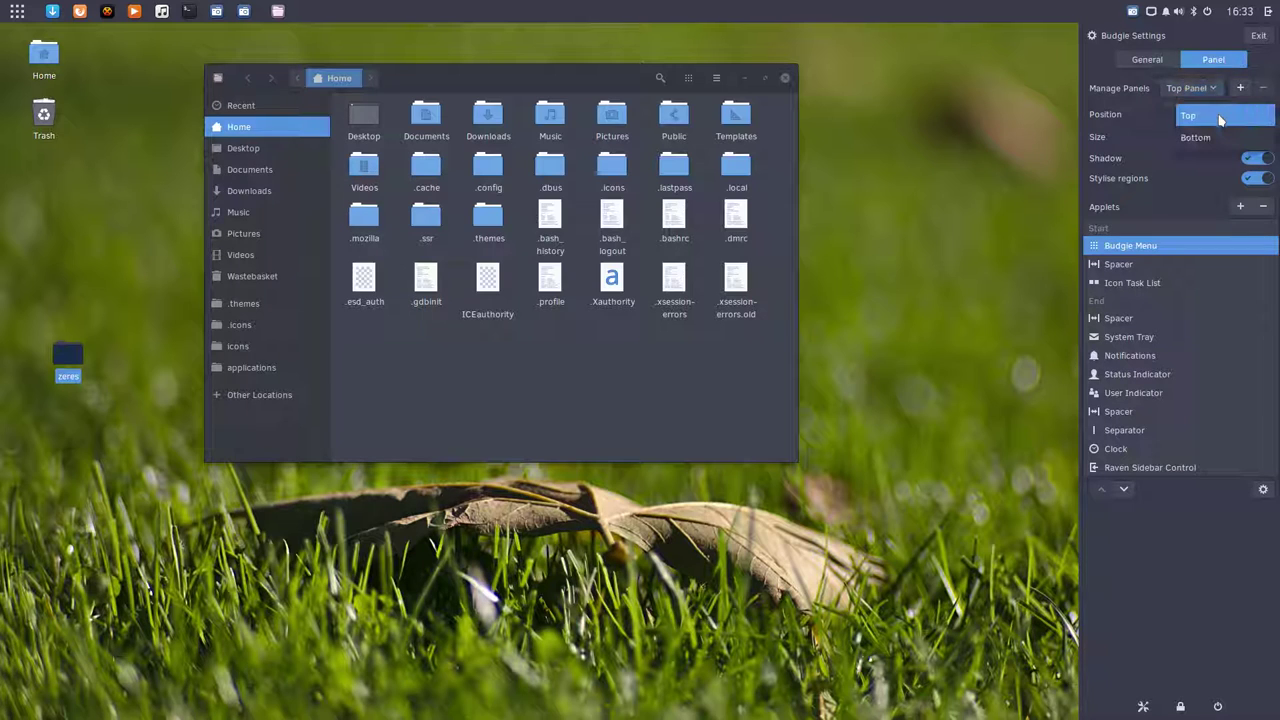
left_click(1218, 136)
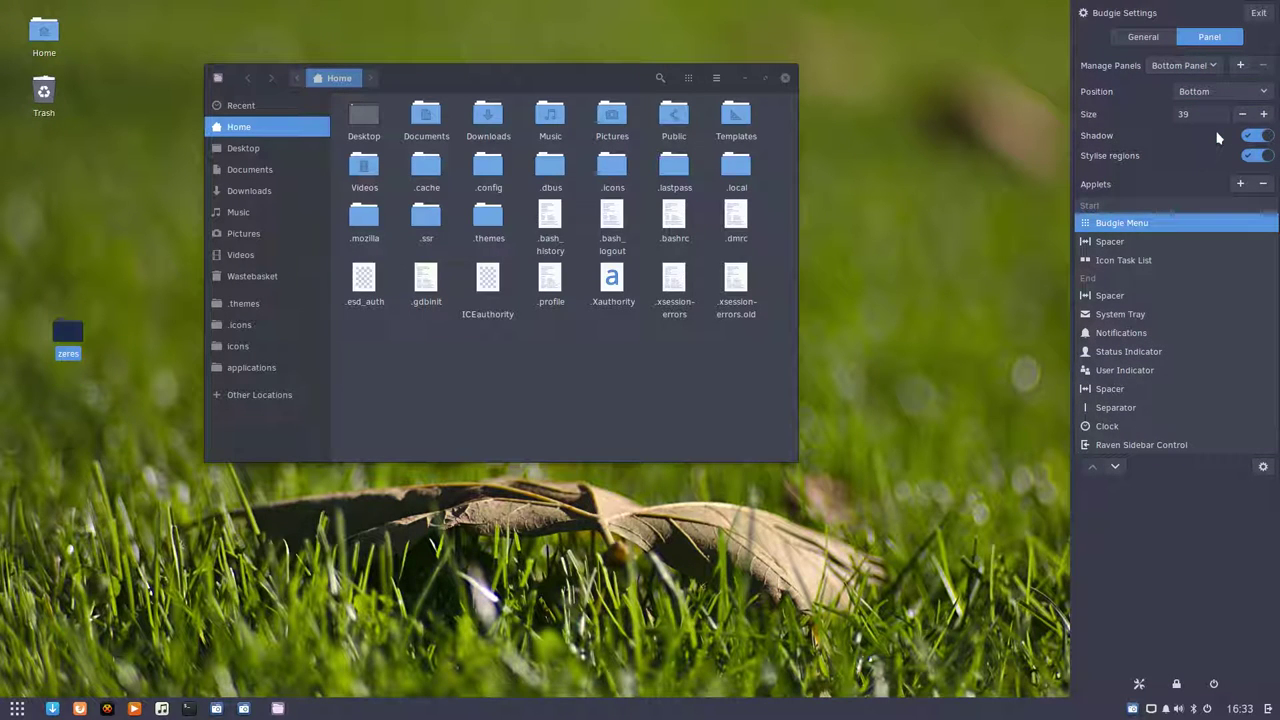
left_click(1259, 97)
left_click(1230, 76)
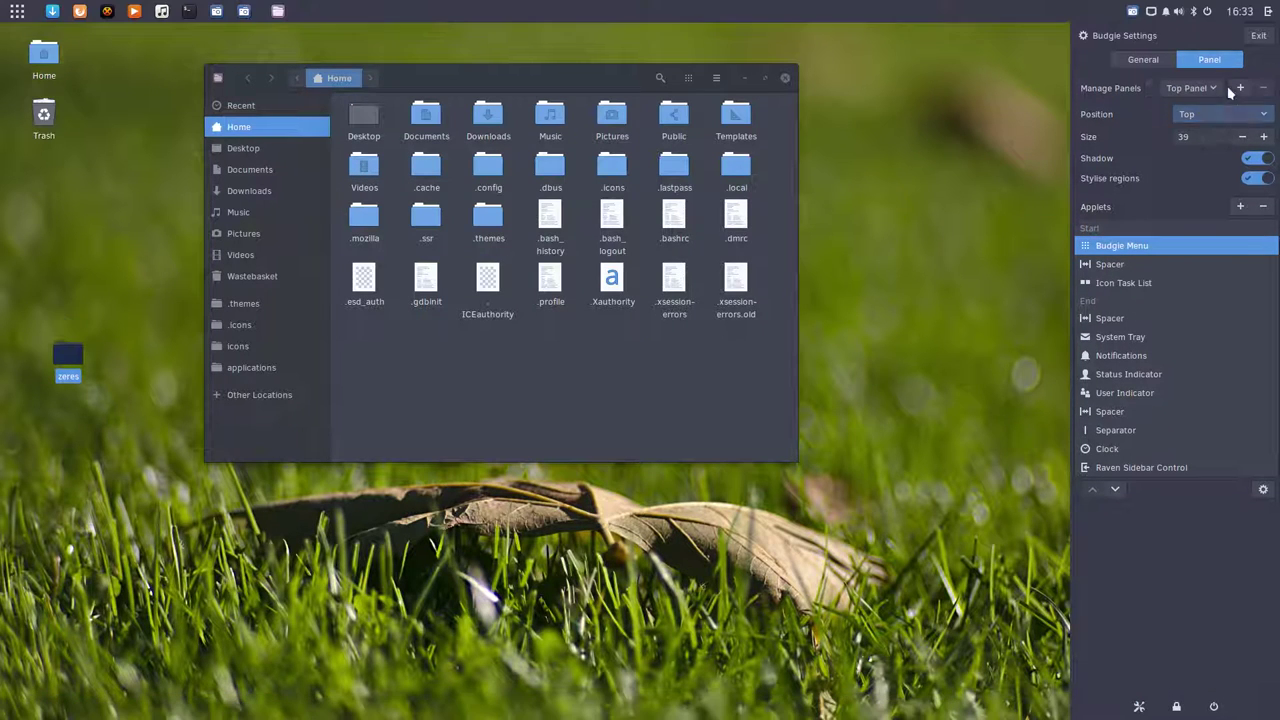
left_click(1225, 114)
left_click(1229, 134)
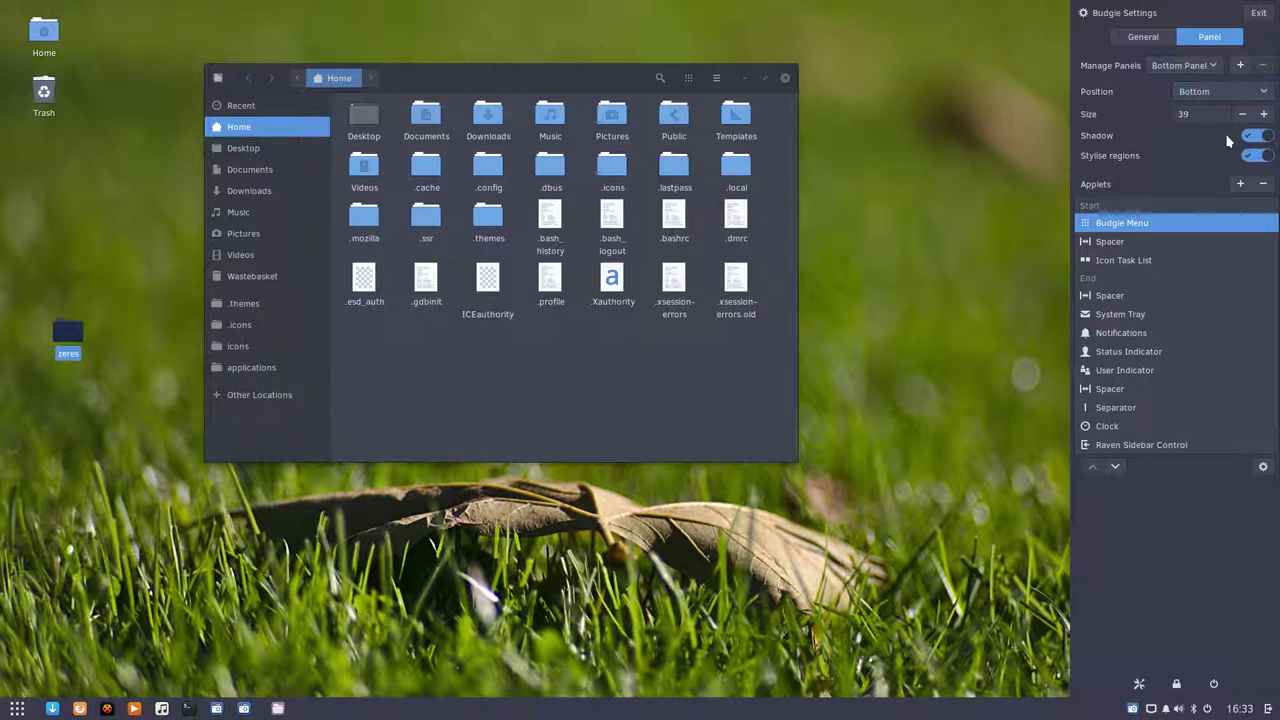
- Raise the panel size several steps, then lower it back to 40
left_click(1263, 114)
left_click(1263, 114)
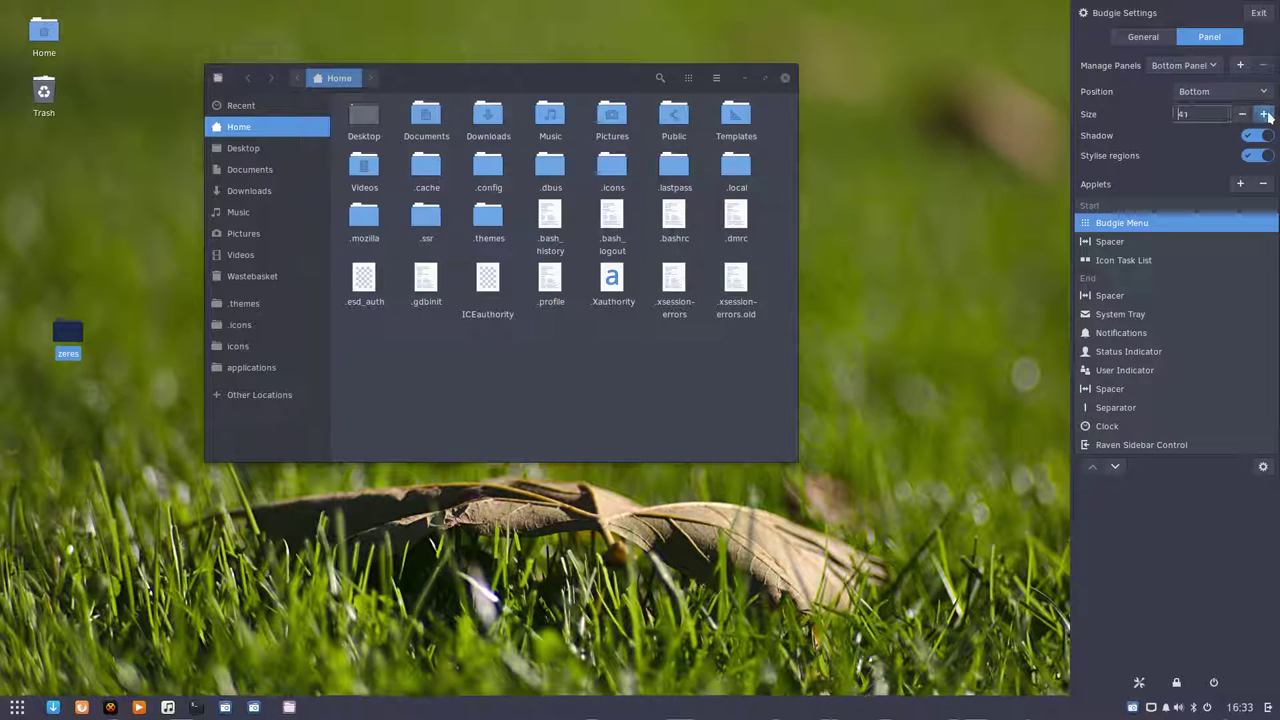
left_click(1263, 114)
left_click(1263, 114)
left_click(1263, 114)
left_click(1263, 114)
left_click(1263, 114)
left_click(1263, 114)
left_click(1263, 114)
left_click(1263, 114)
left_click(1263, 114)
left_click(1263, 114)
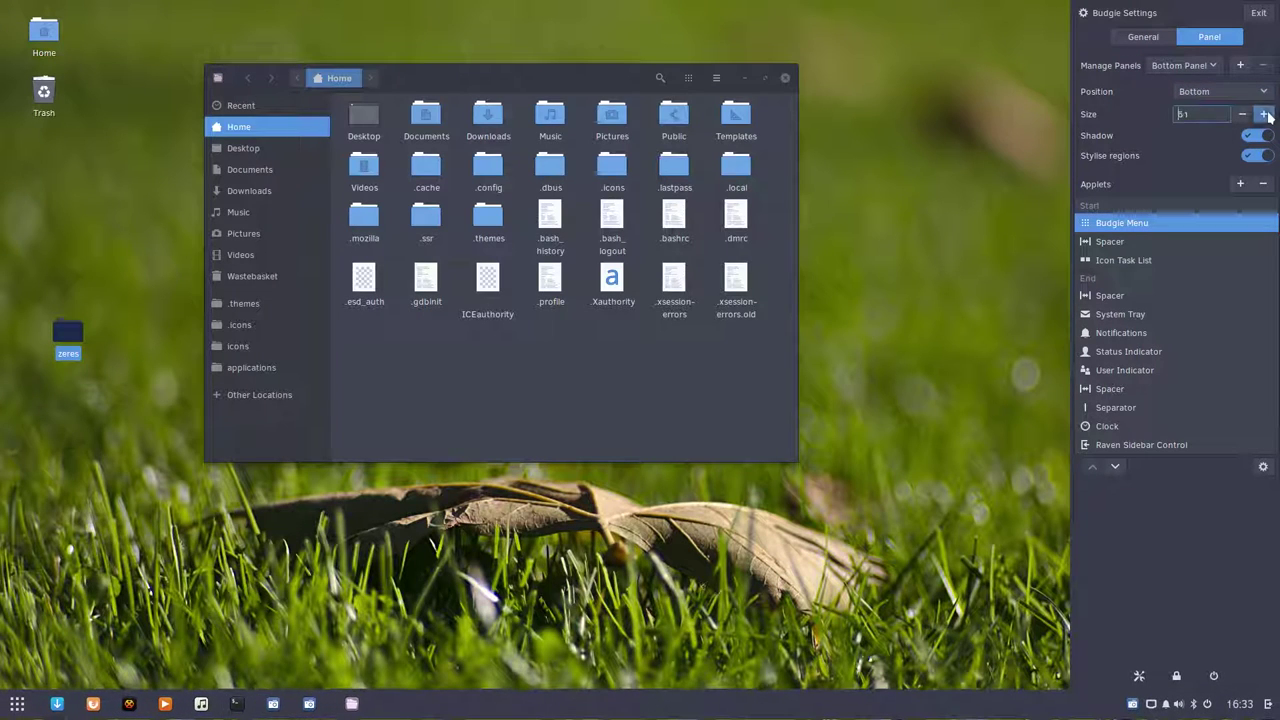
left_click(1242, 114)
left_click(1242, 114)
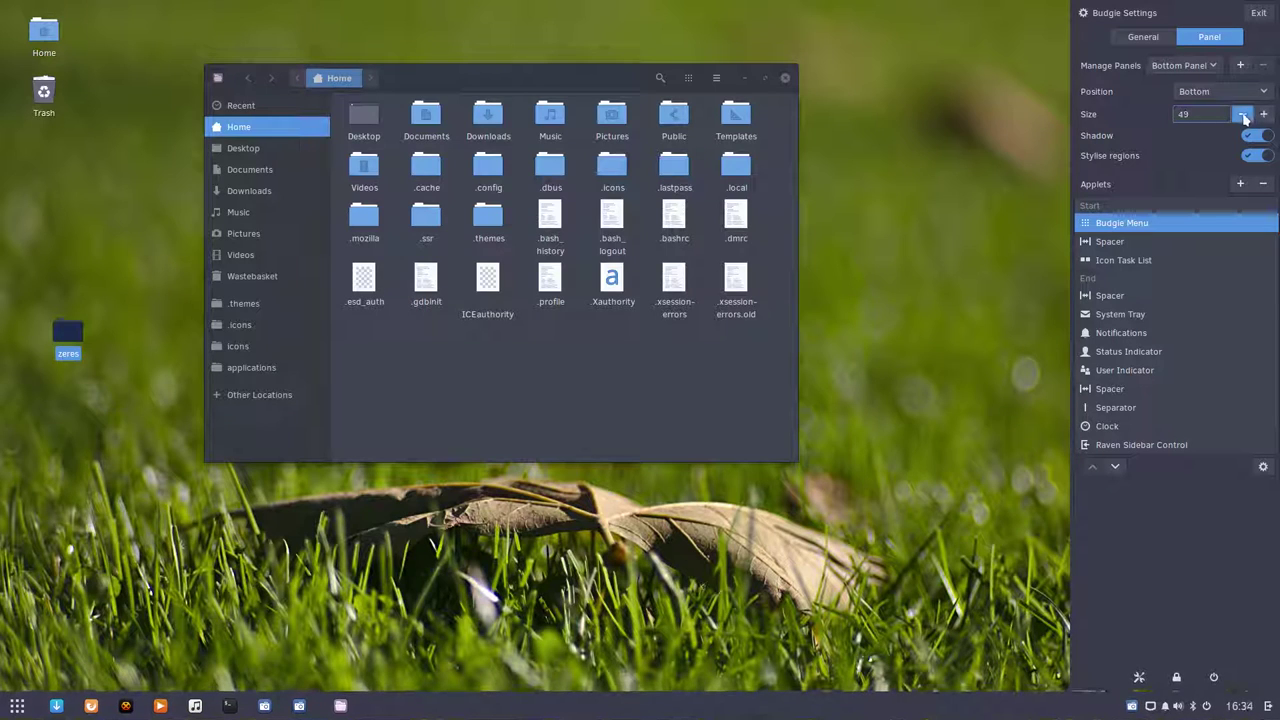
left_click(1242, 114)
left_click(1243, 115)
left_click(1243, 115)
left_click(1243, 115)
left_click(1243, 115)
left_click(1243, 115)
left_click(1243, 115)
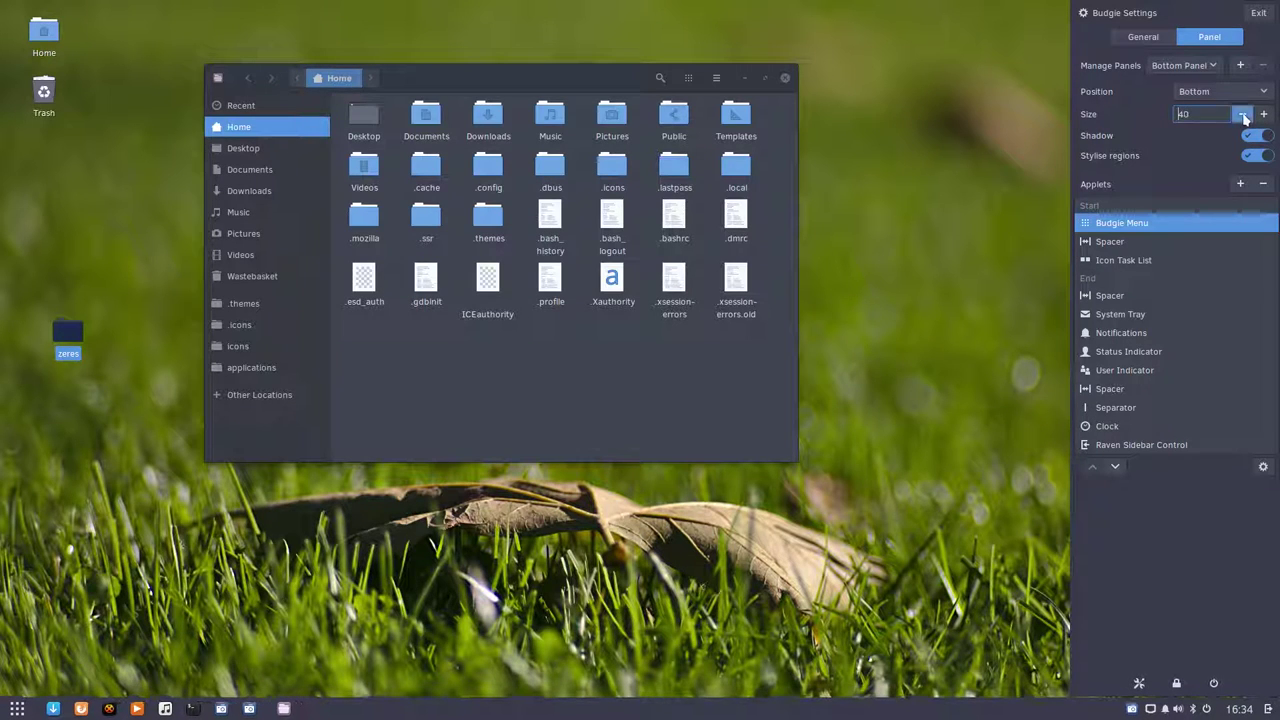
left_click(1243, 115)
left_click(1243, 115)
- Switch off the Shadow and Stylise regions toggles for the bottom panel
left_click(1255, 142)
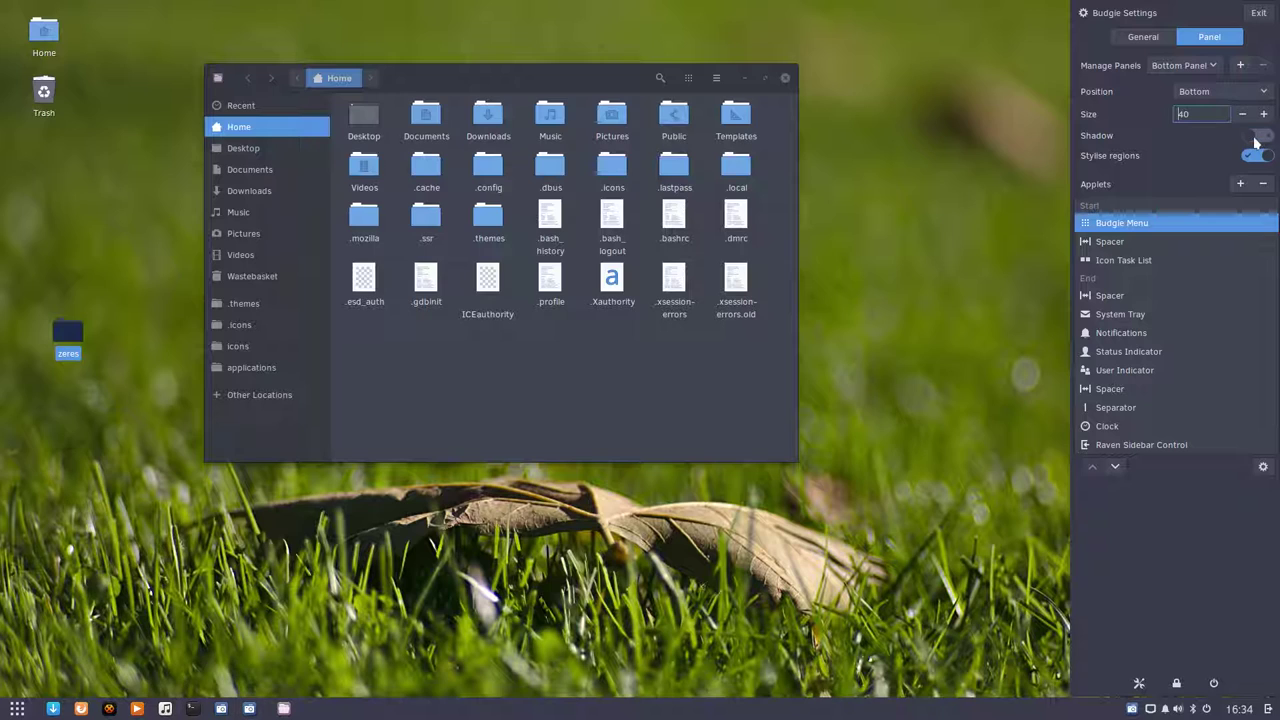
left_click(1255, 142)
left_click(1250, 142)
left_click(1252, 158)
left_click(1266, 157)
left_click(1251, 158)
- Remove the Separator and the lower Spacer applets from the panel
left_click(1117, 410)
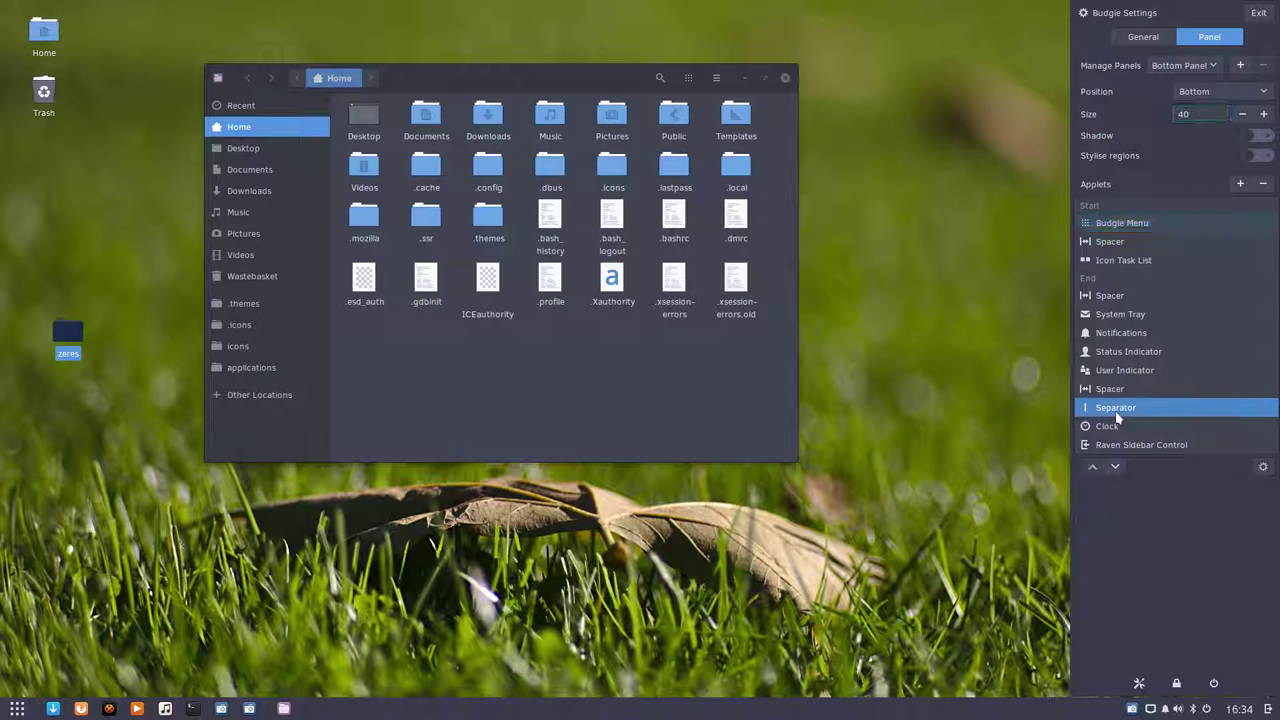
left_click(1263, 186)
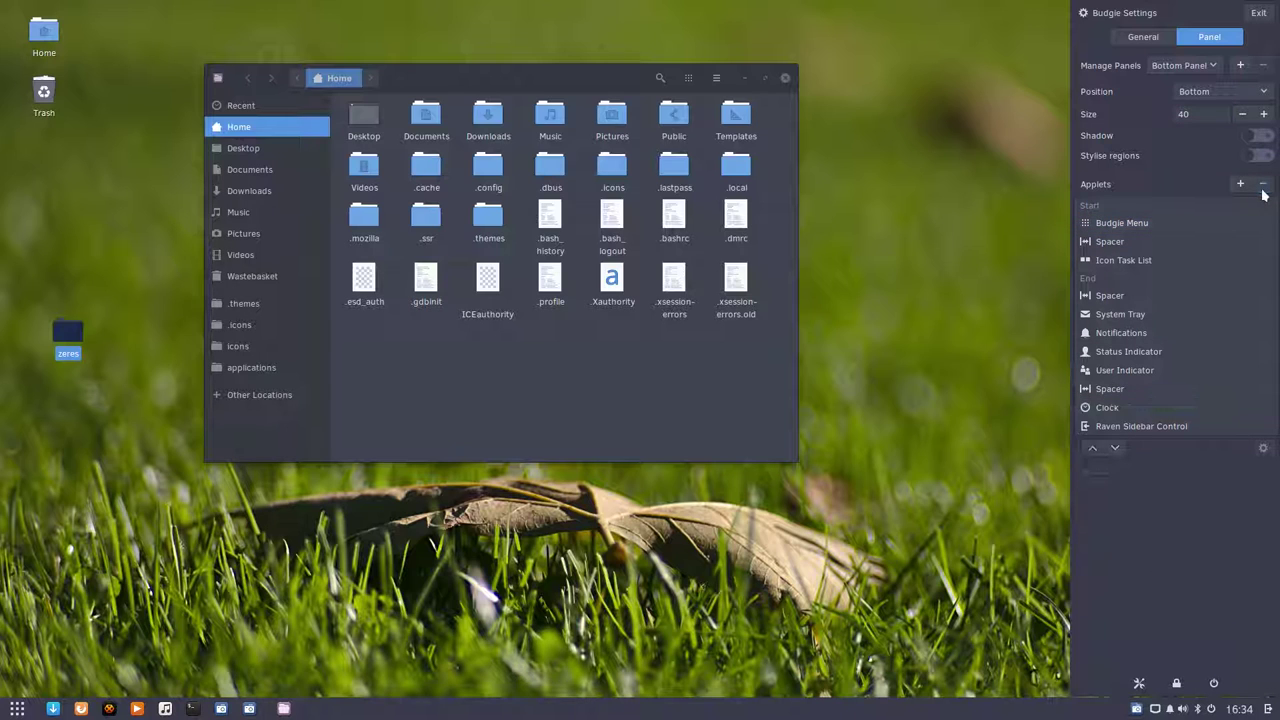
left_click(1115, 392)
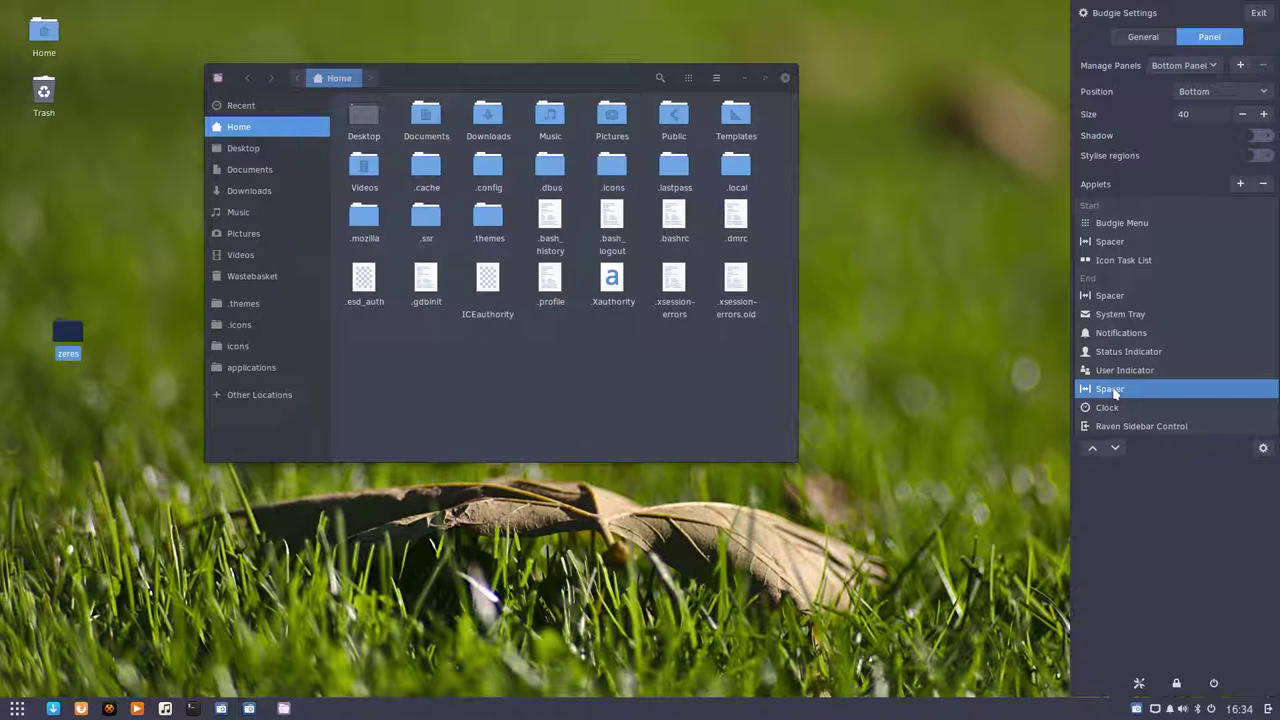
left_click(1263, 186)
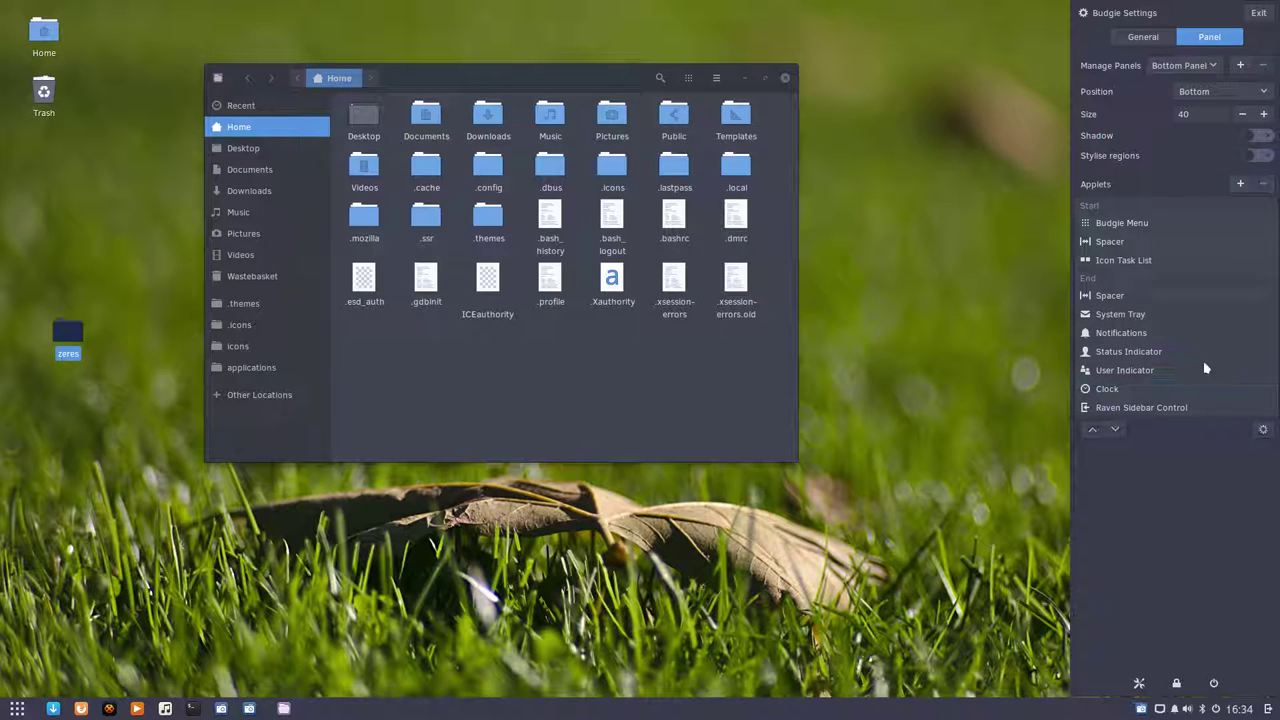
- Move System Tray up until it follows the end Spacer, ahead of Notifications
left_click(1122, 374)
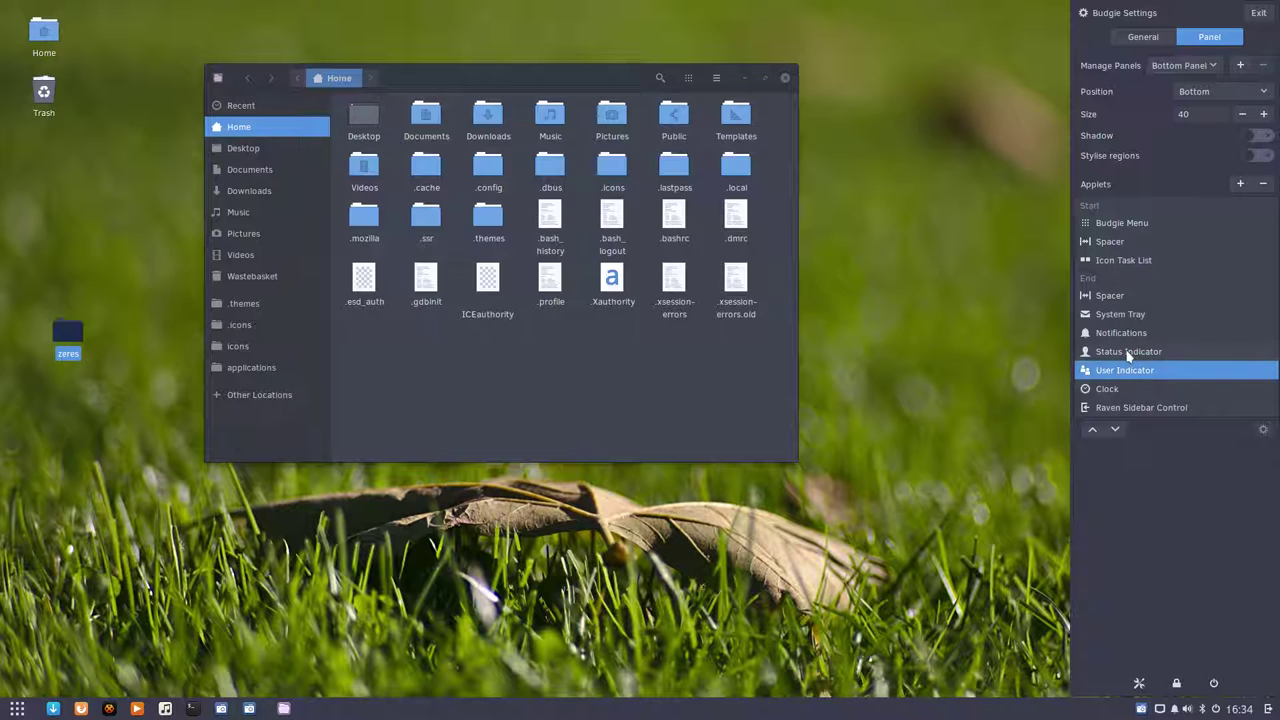
left_click(1130, 353)
left_click(1128, 336)
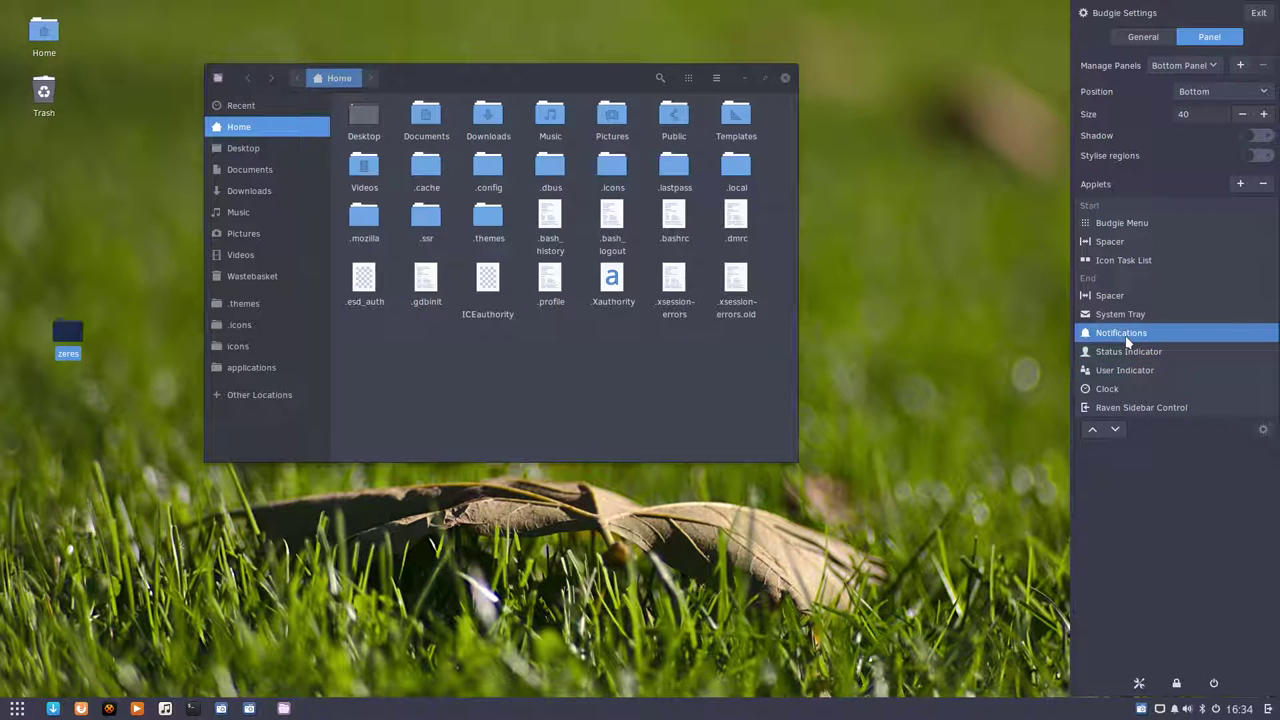
left_click(1093, 430)
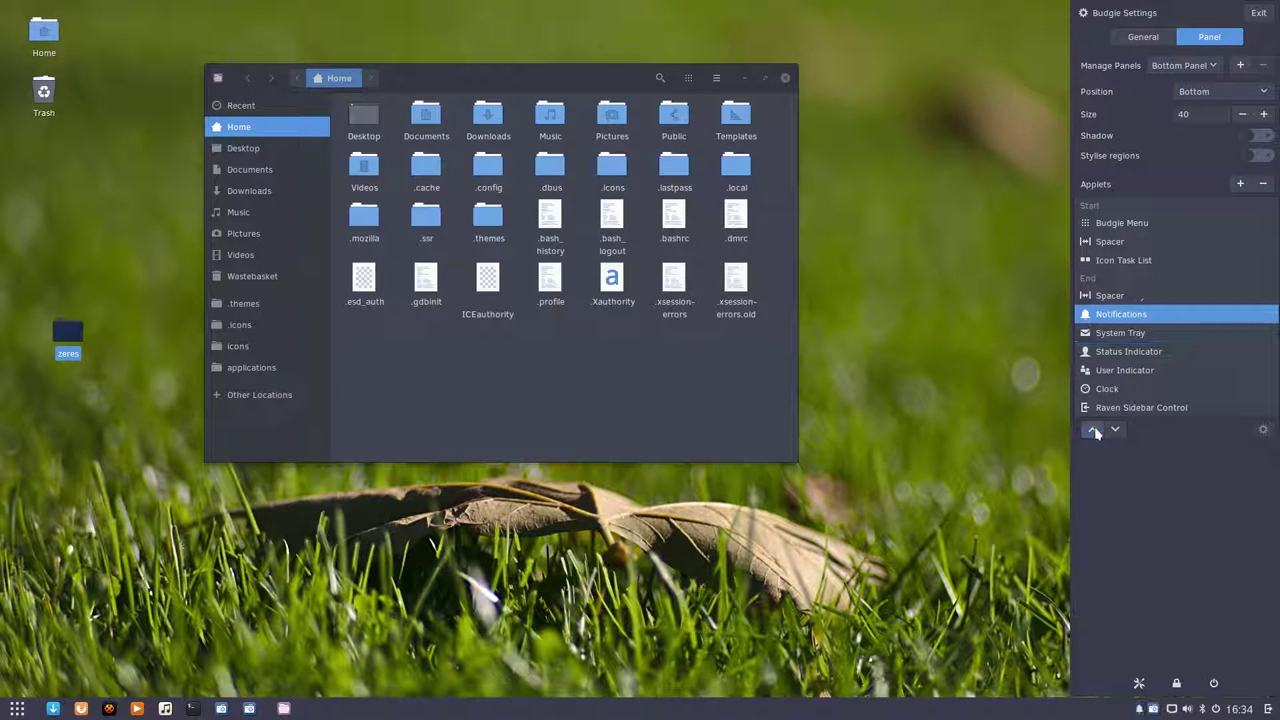
left_click(1116, 339)
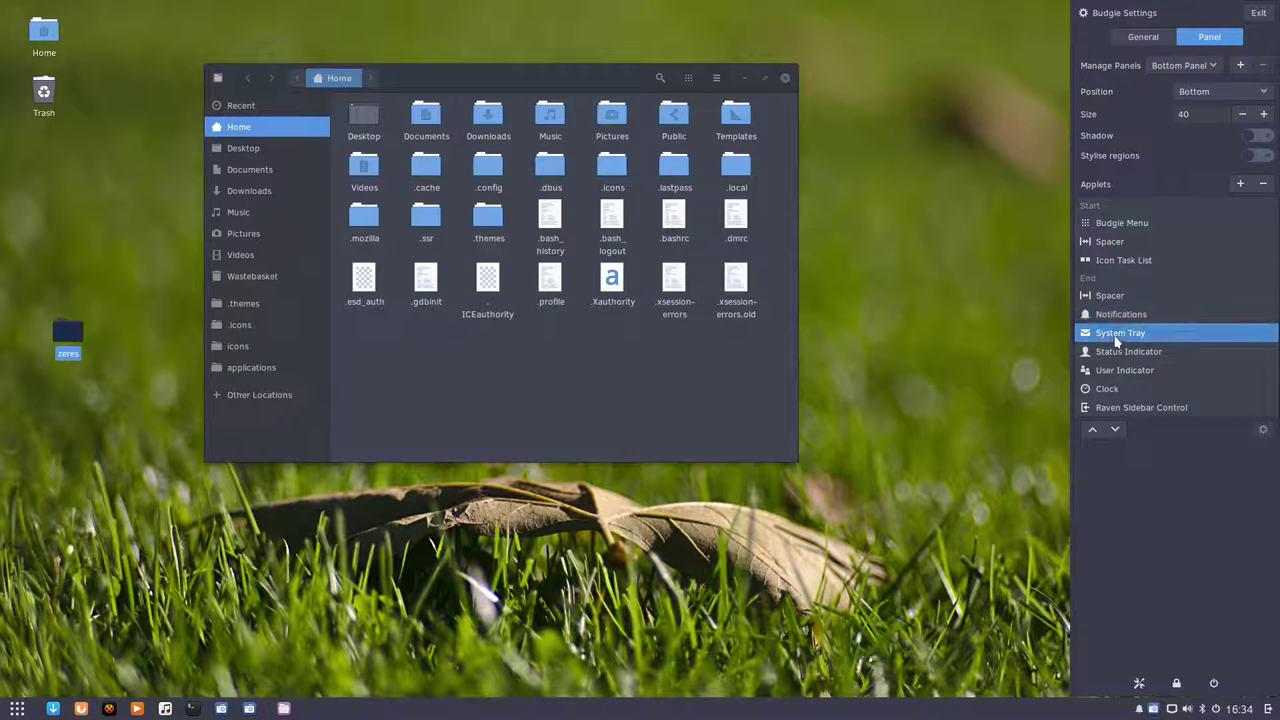
left_click(1116, 430)
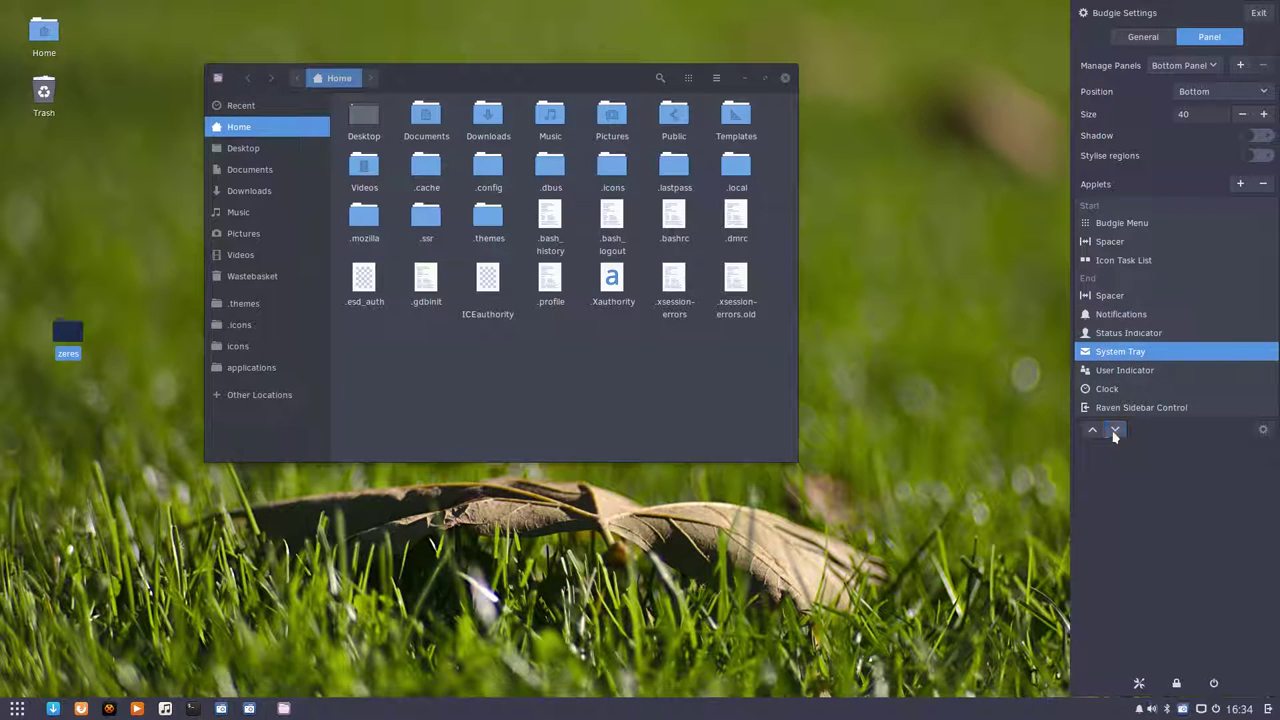
left_click(1093, 430)
left_click(1093, 430)
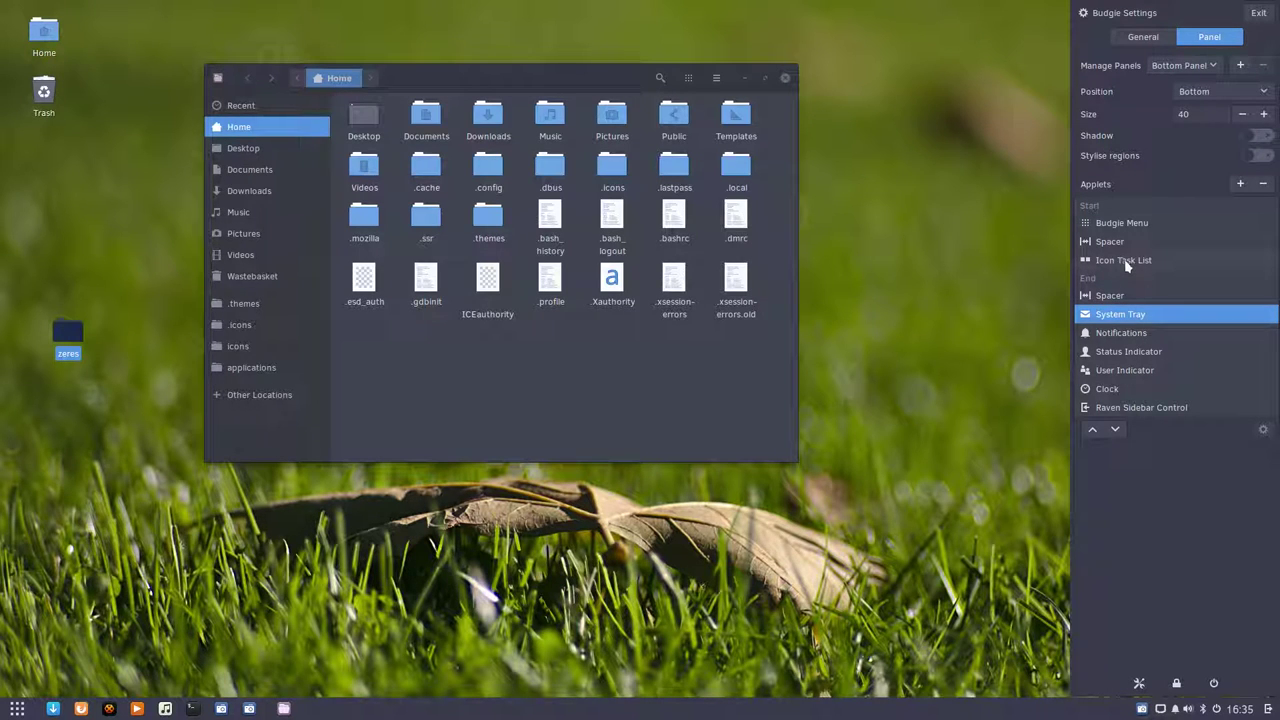
- Add the Places applet from the applet list and open its folder menu on the panel
left_click(1240, 184)
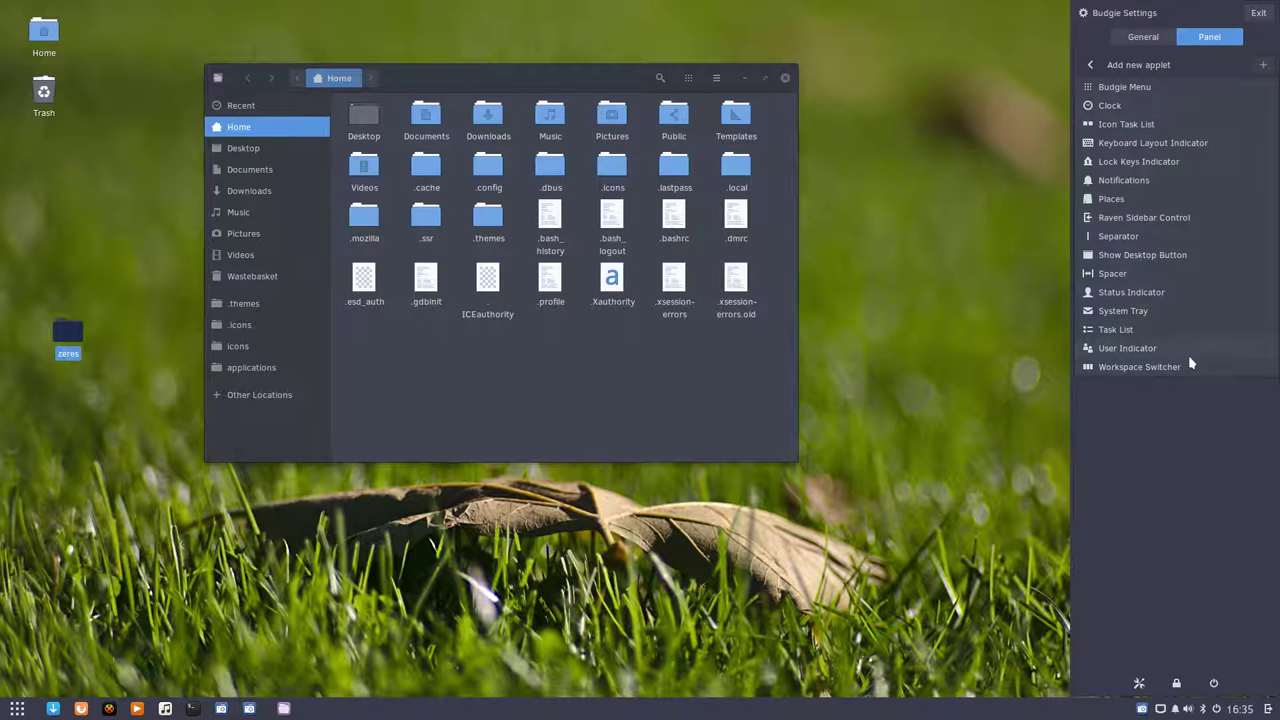
left_click(1116, 205)
left_click(1262, 65)
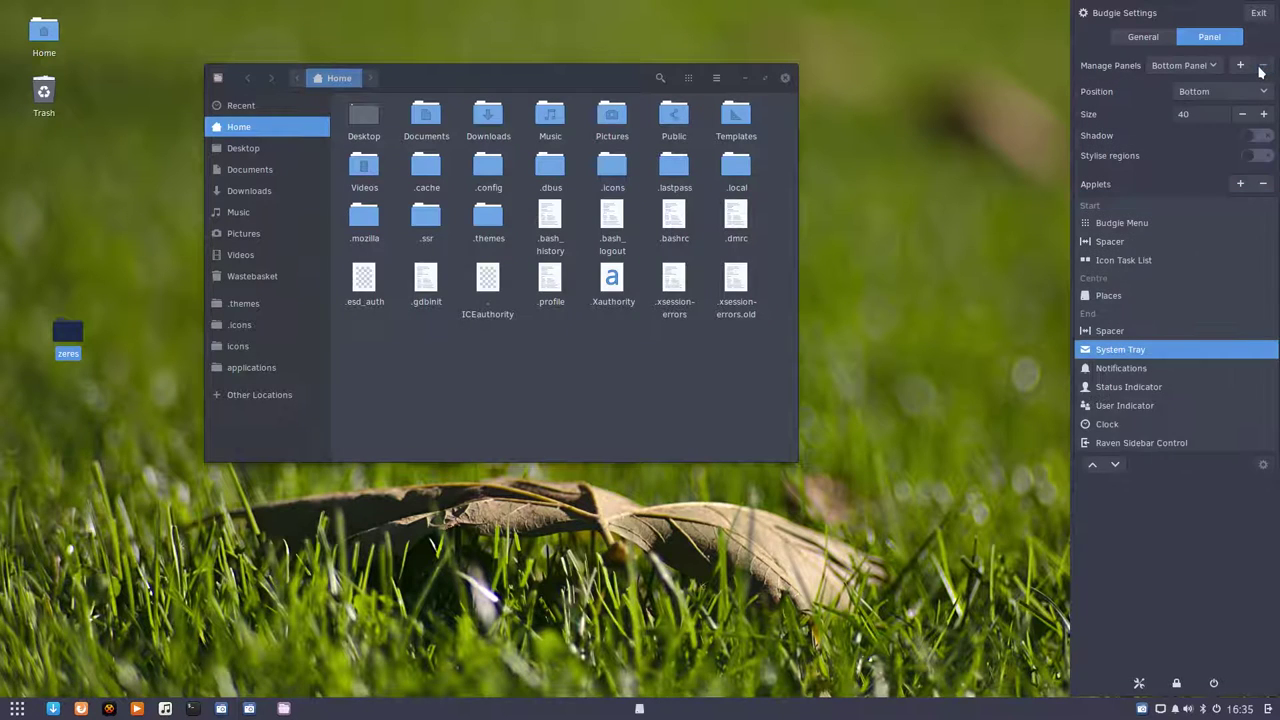
left_click(638, 708)
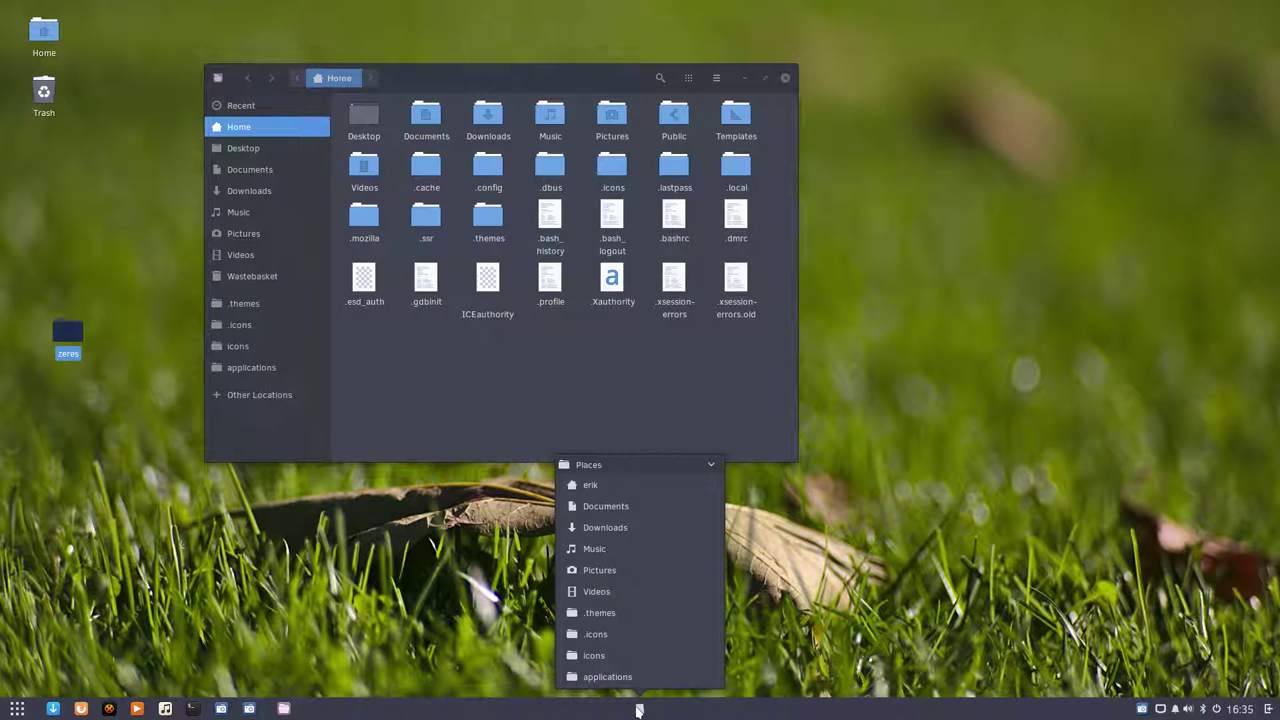
- In Budgie Settings' Panel tab, move Places up twice into the Start group, then close the sidebar
left_click(638, 708)
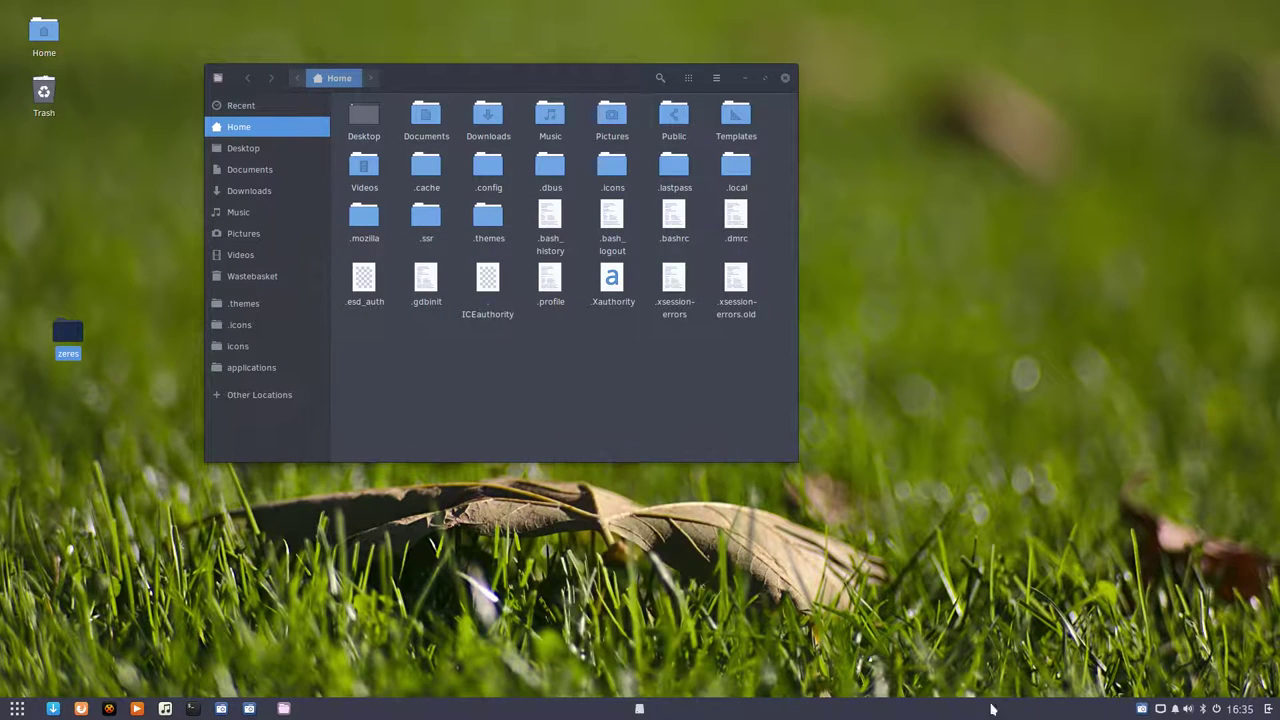
left_click(1268, 708)
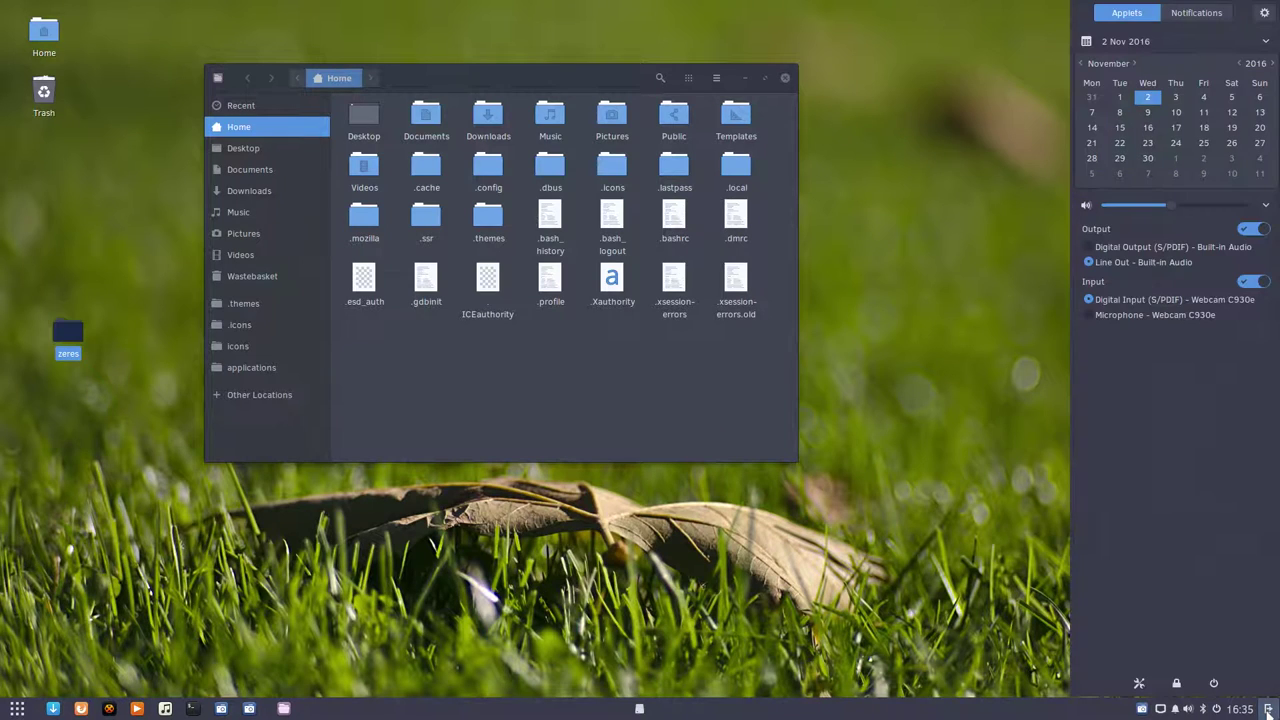
left_click(1264, 12)
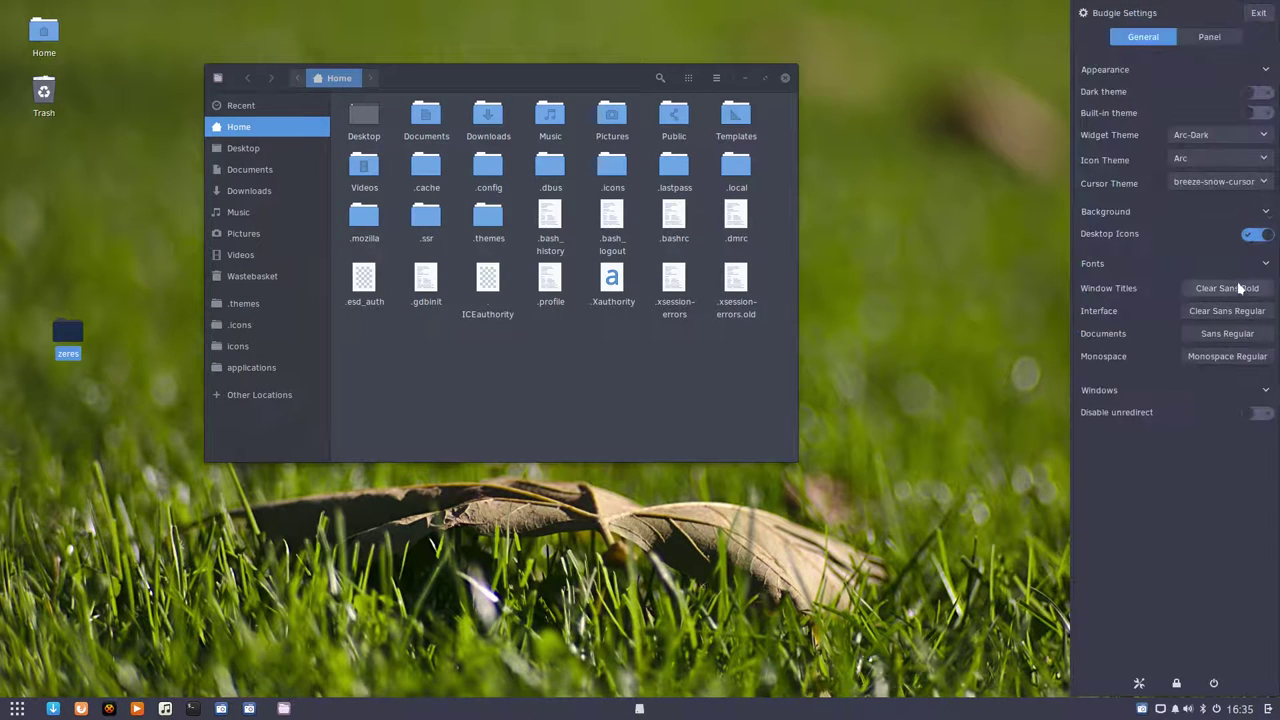
left_click(1234, 37)
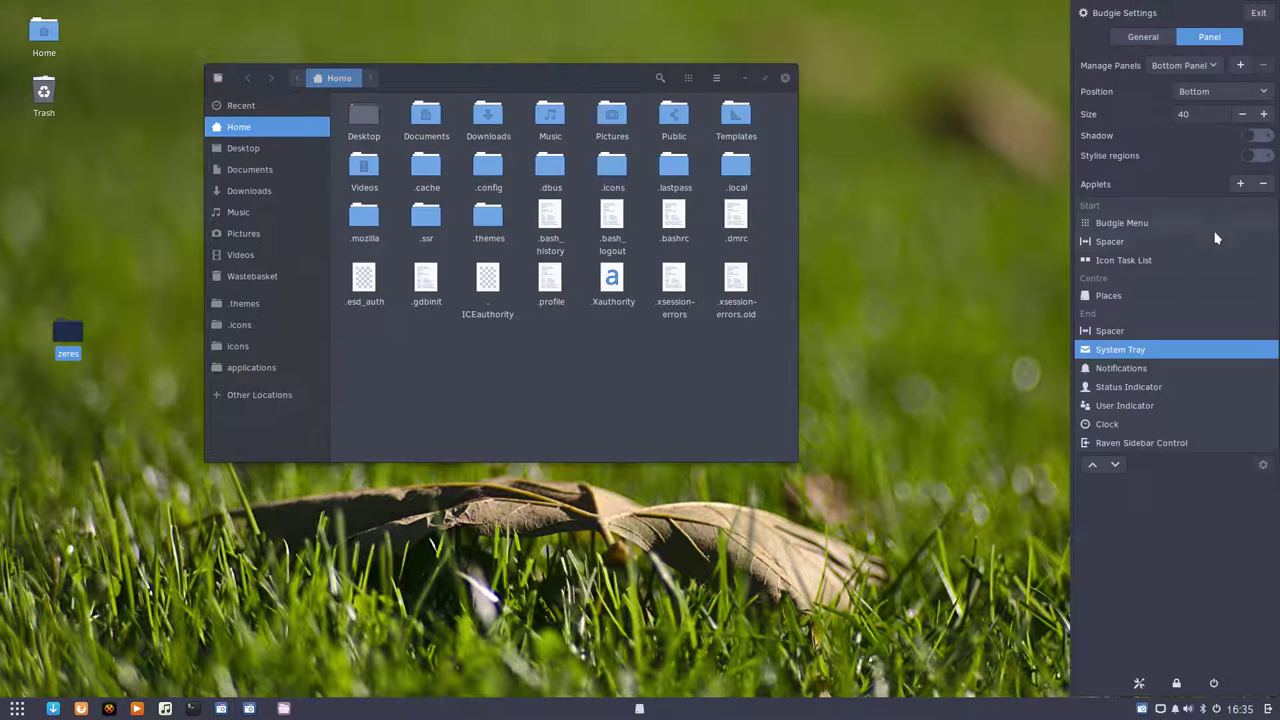
left_click(1118, 299)
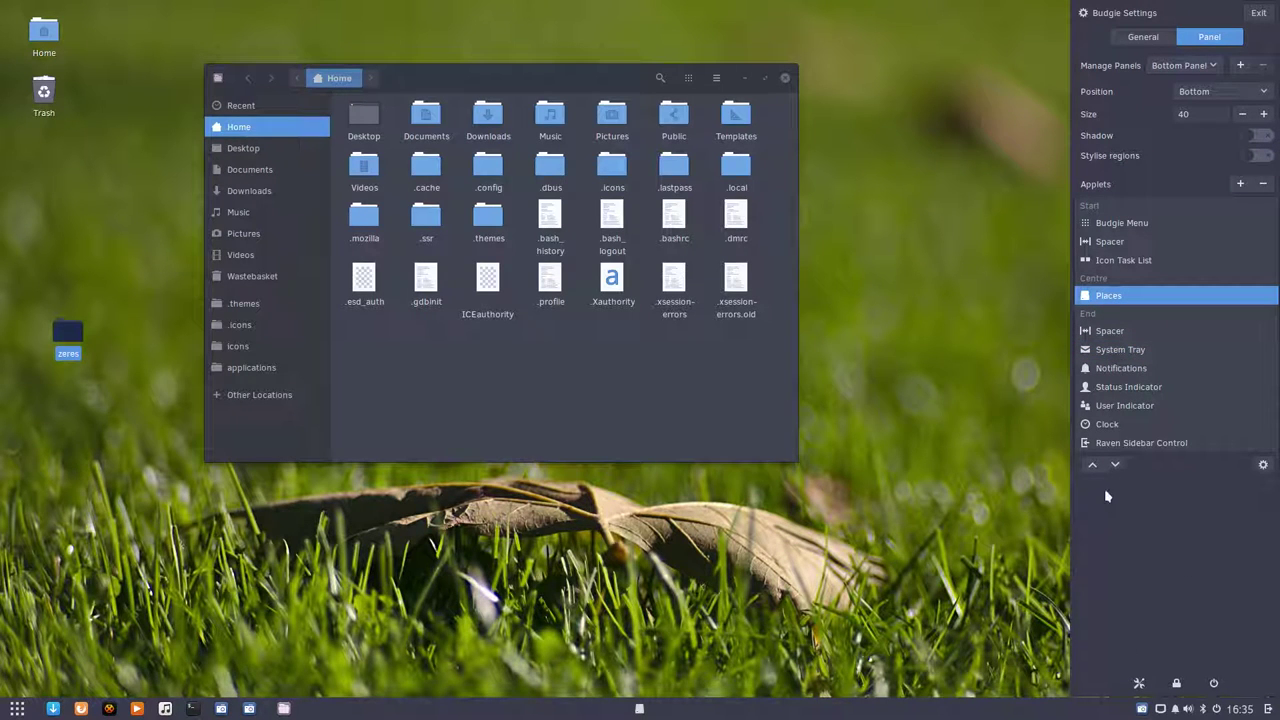
left_click(1092, 464)
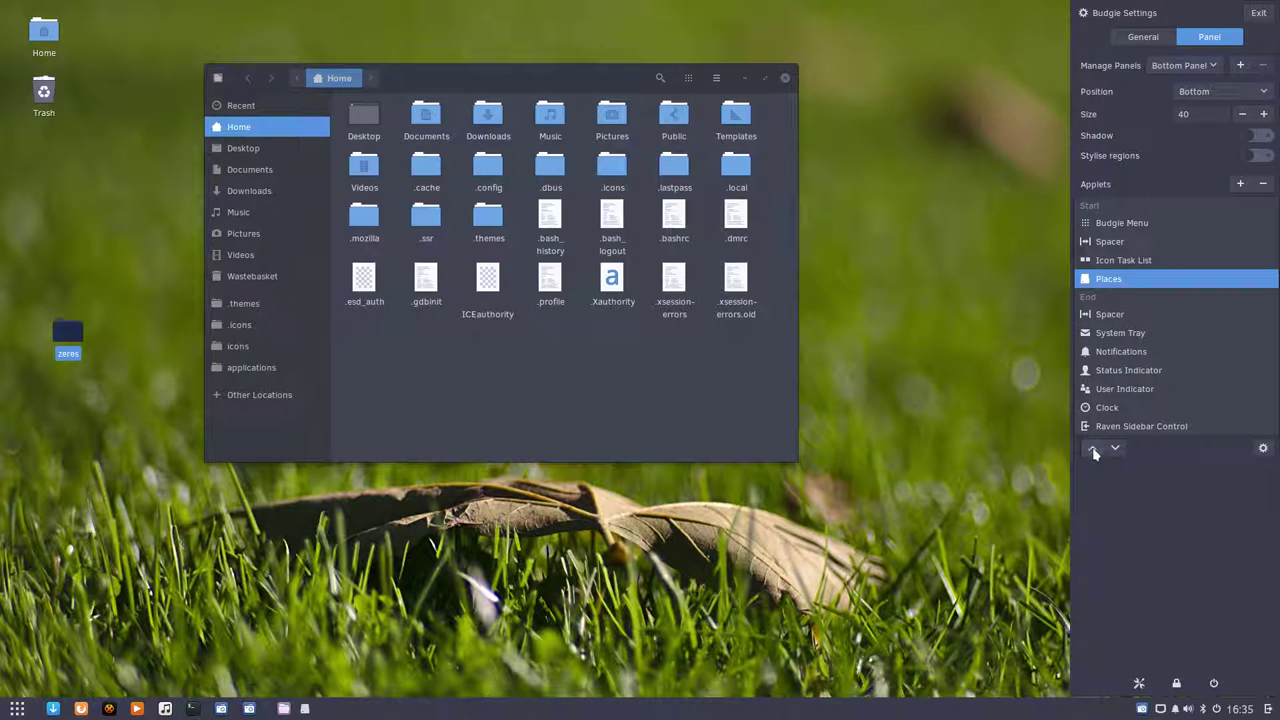
left_click(1093, 450)
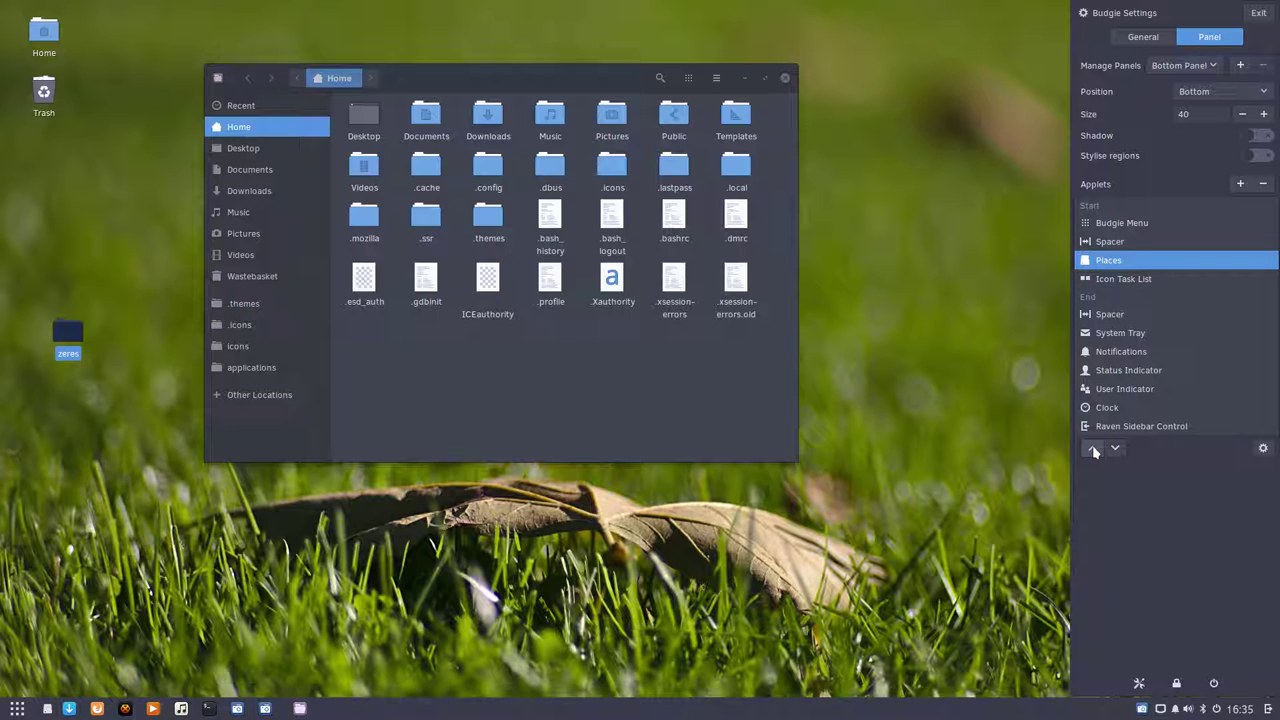
left_click(1120, 244)
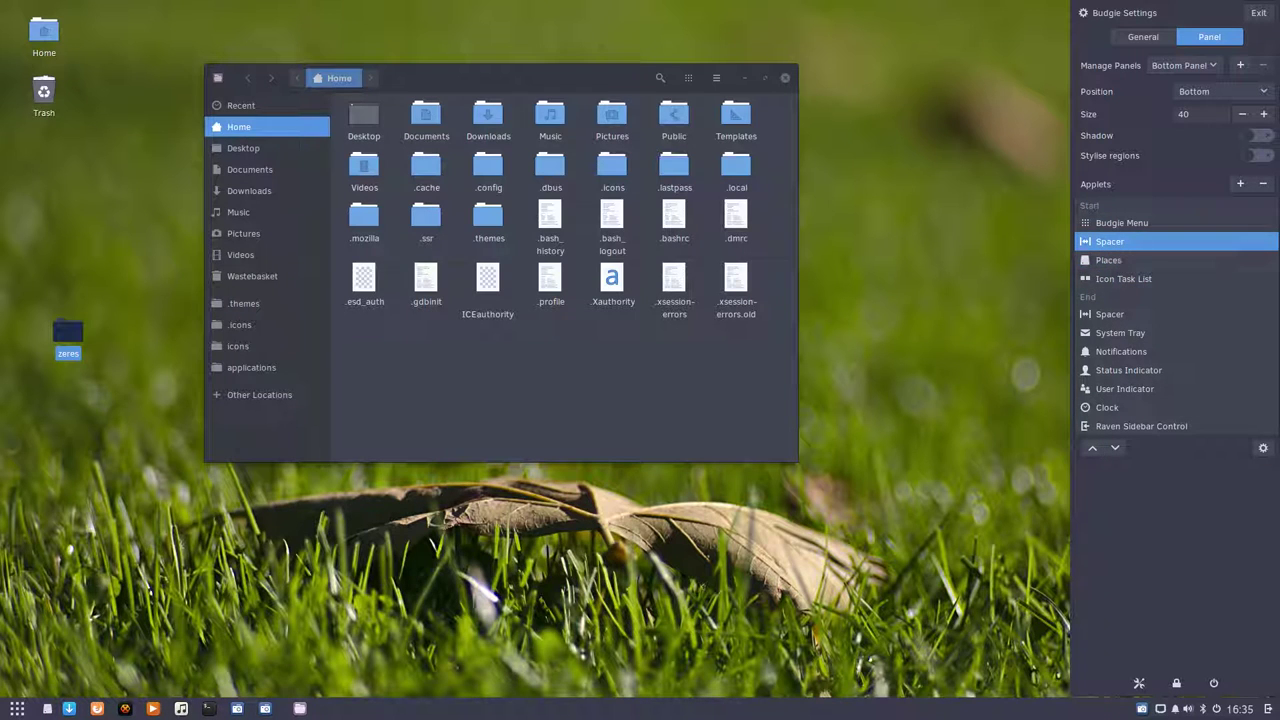
left_click(17, 708)
left_click(17, 708)
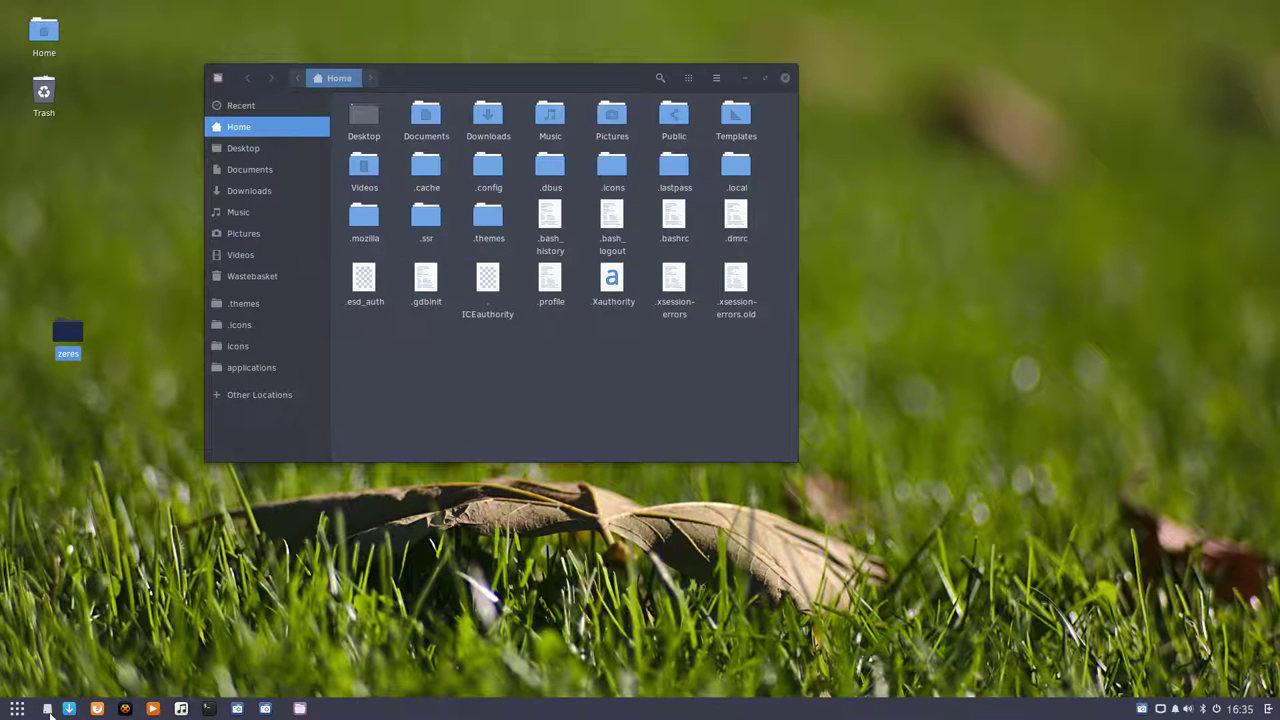
- Try the Places, Budgie Menu and power menus on the panel, then open the Raven sidebar
left_click(47, 709)
left_click(17, 708)
left_click(17, 708)
left_click(1217, 709)
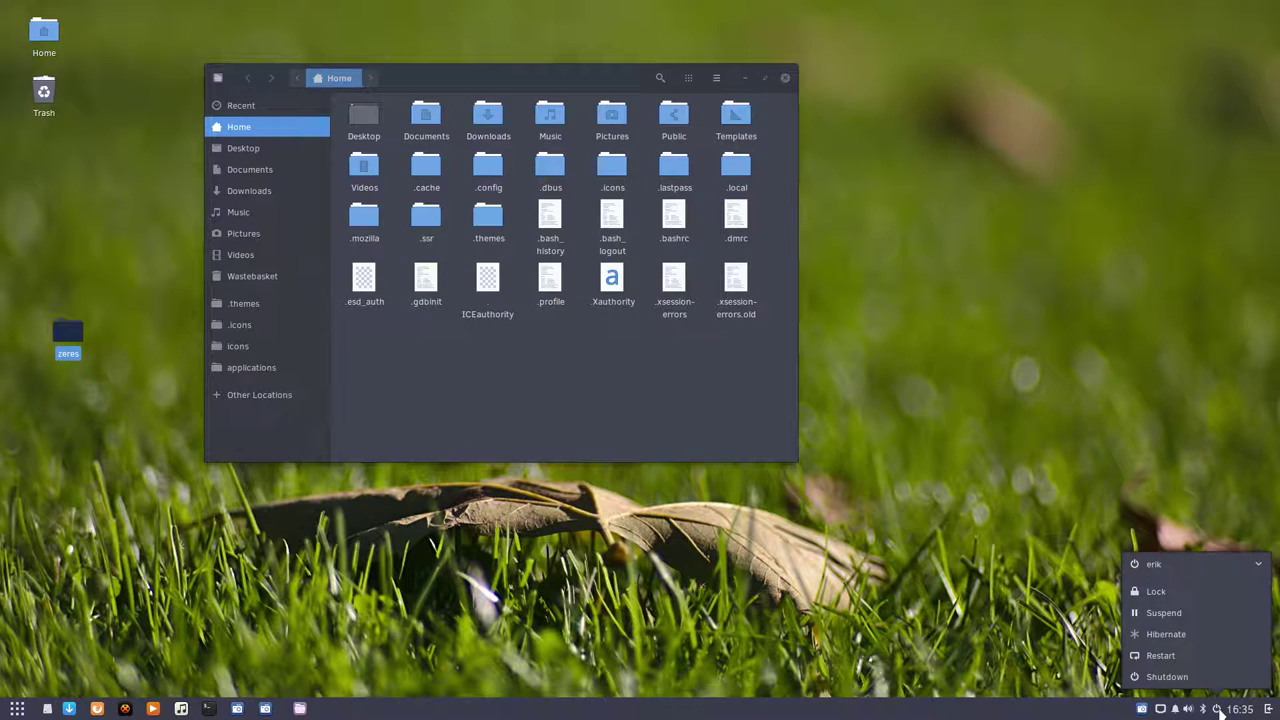
left_click(1217, 709)
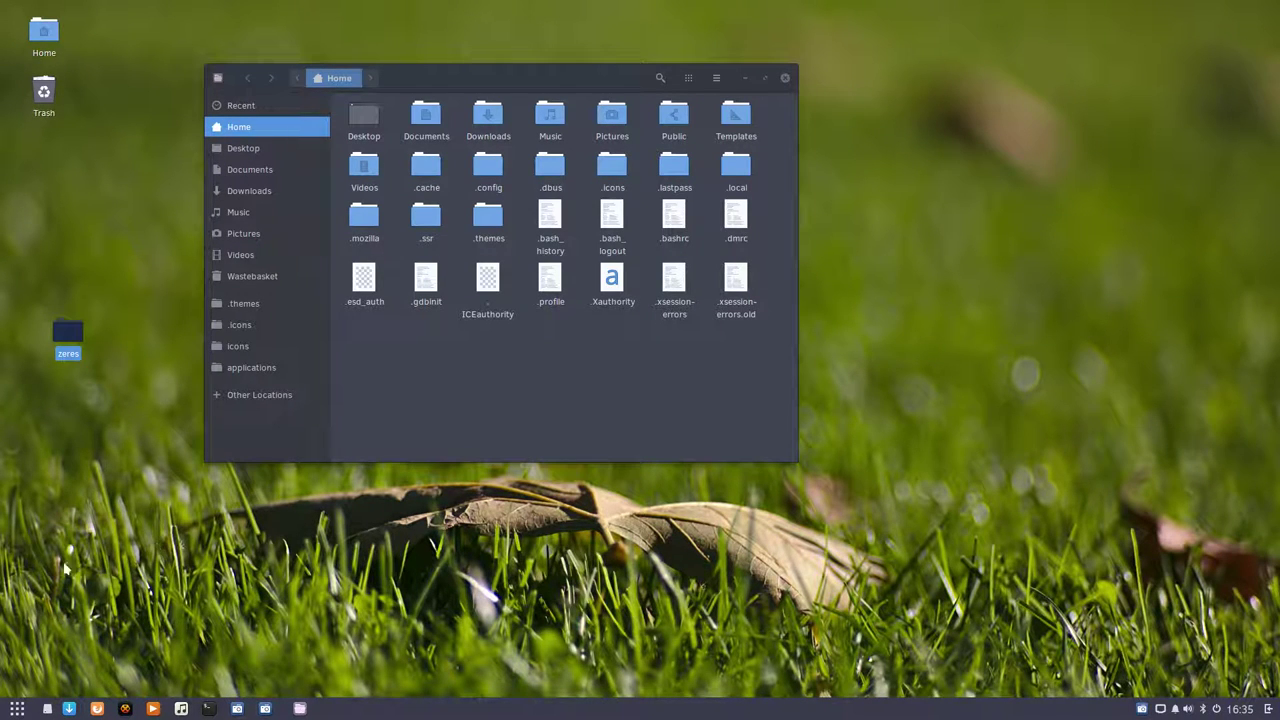
left_click(14, 709)
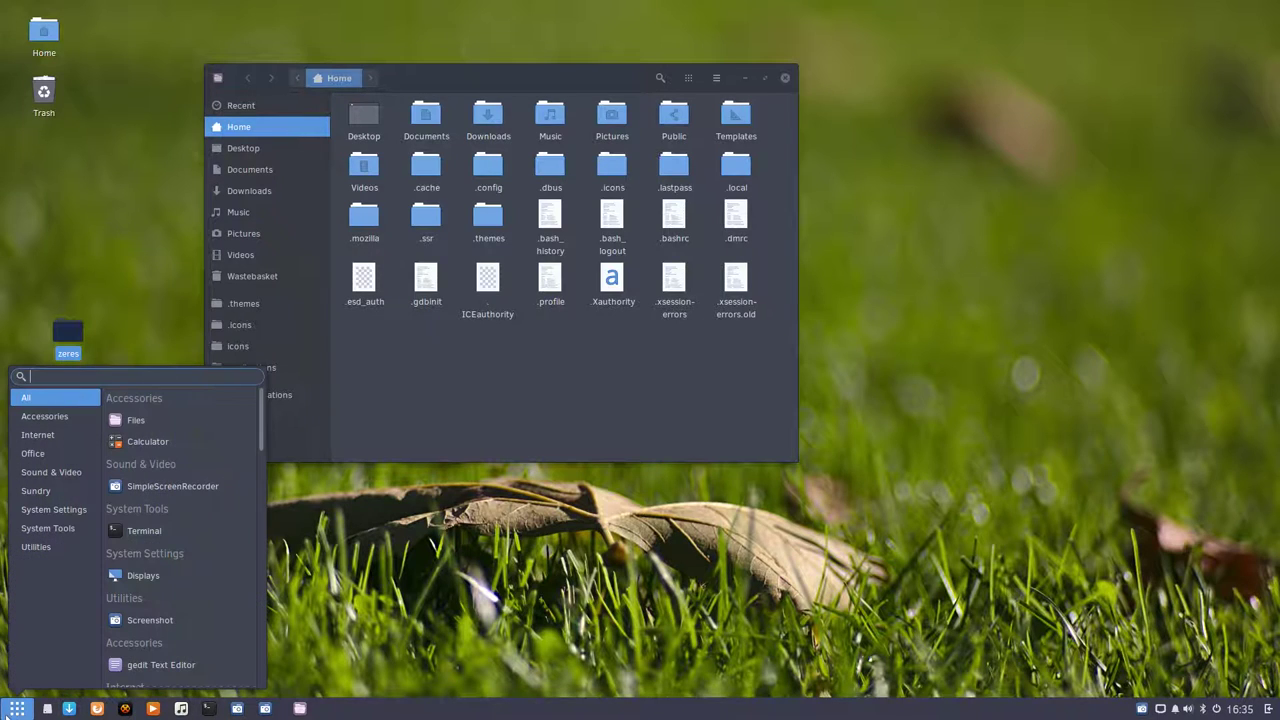
left_click(47, 709)
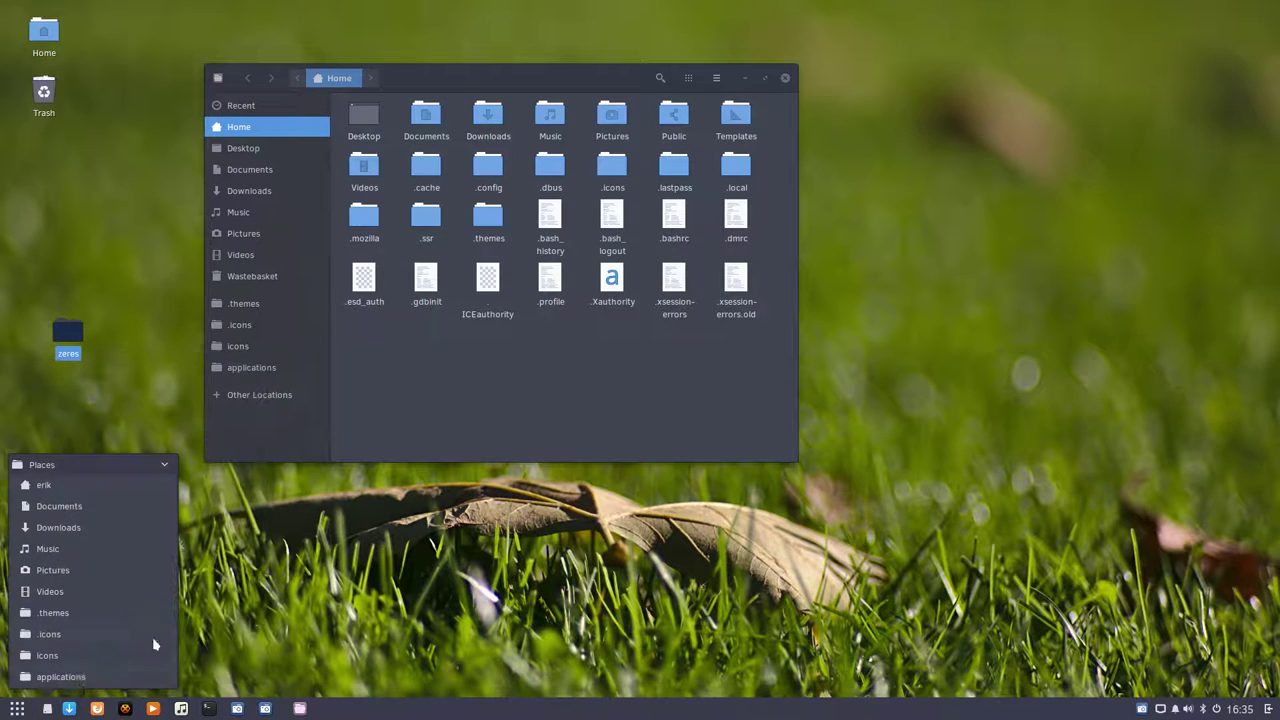
left_click(783, 608)
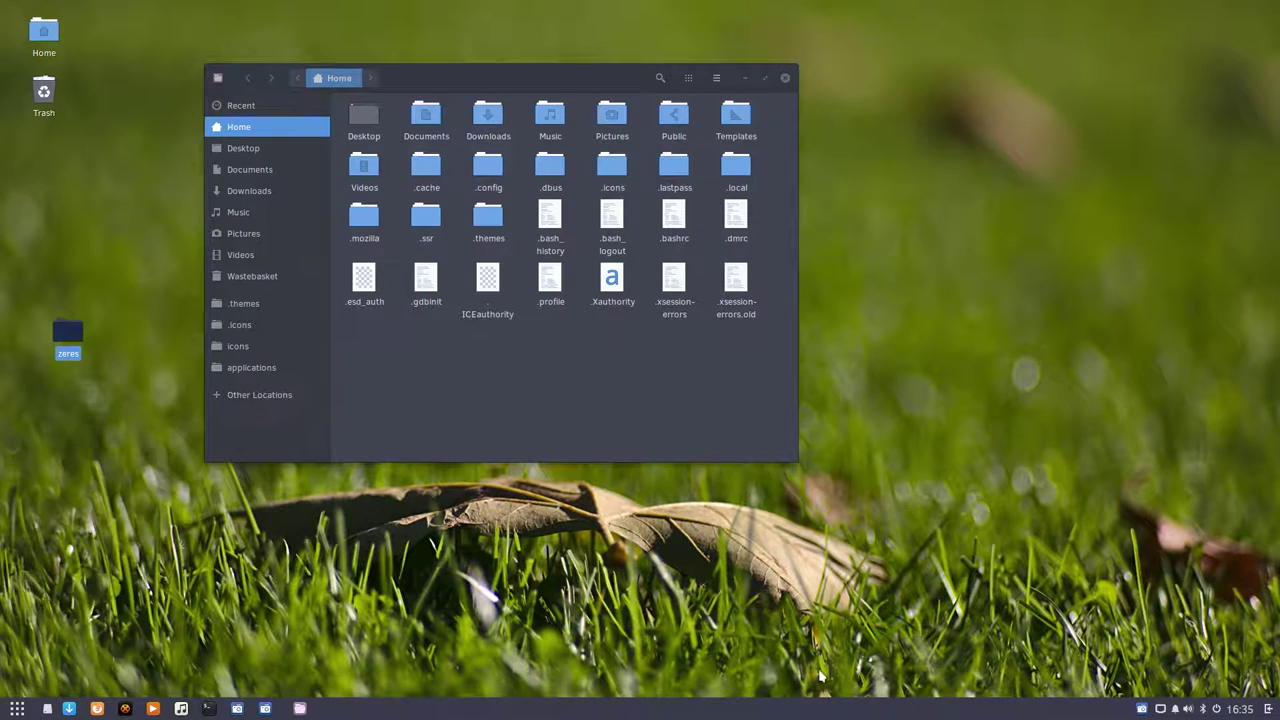
left_click(1216, 709)
left_click(1218, 710)
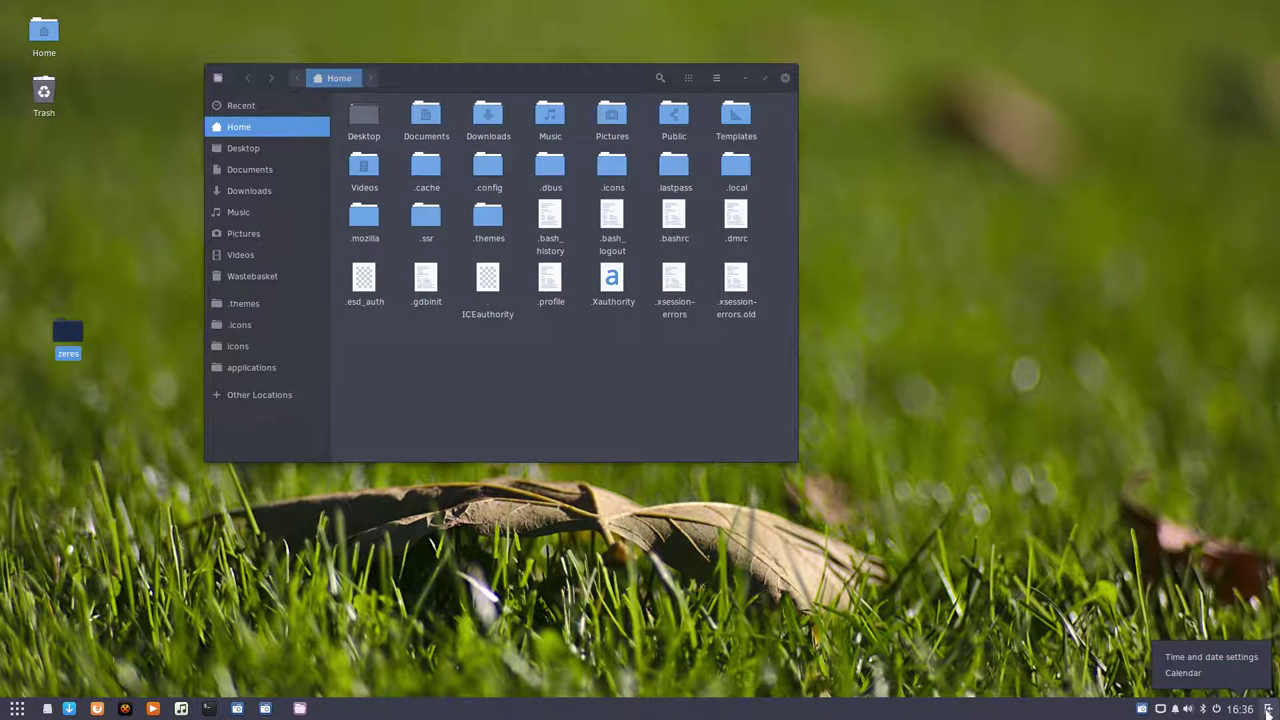
left_click(1268, 708)
left_click(1268, 708)
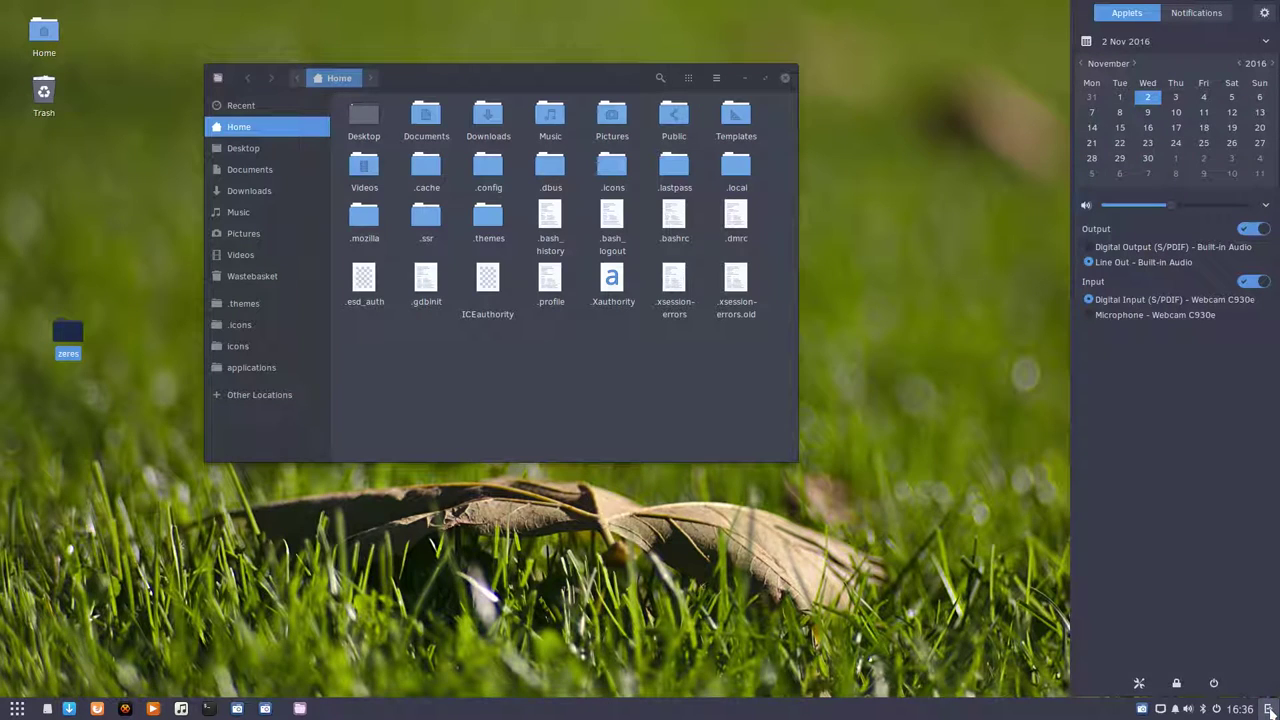
- Open the Panel settings and try moving Status Indicator up, then return it below Notifications
left_click(1264, 12)
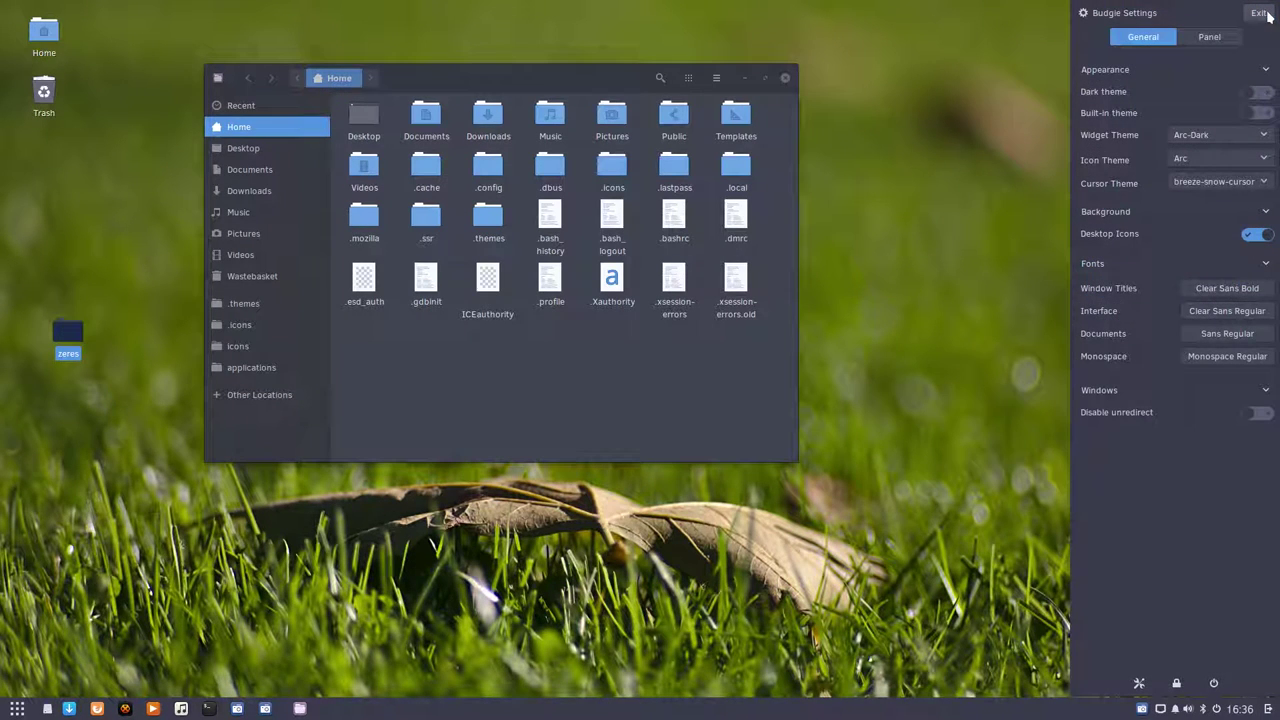
left_click(1216, 38)
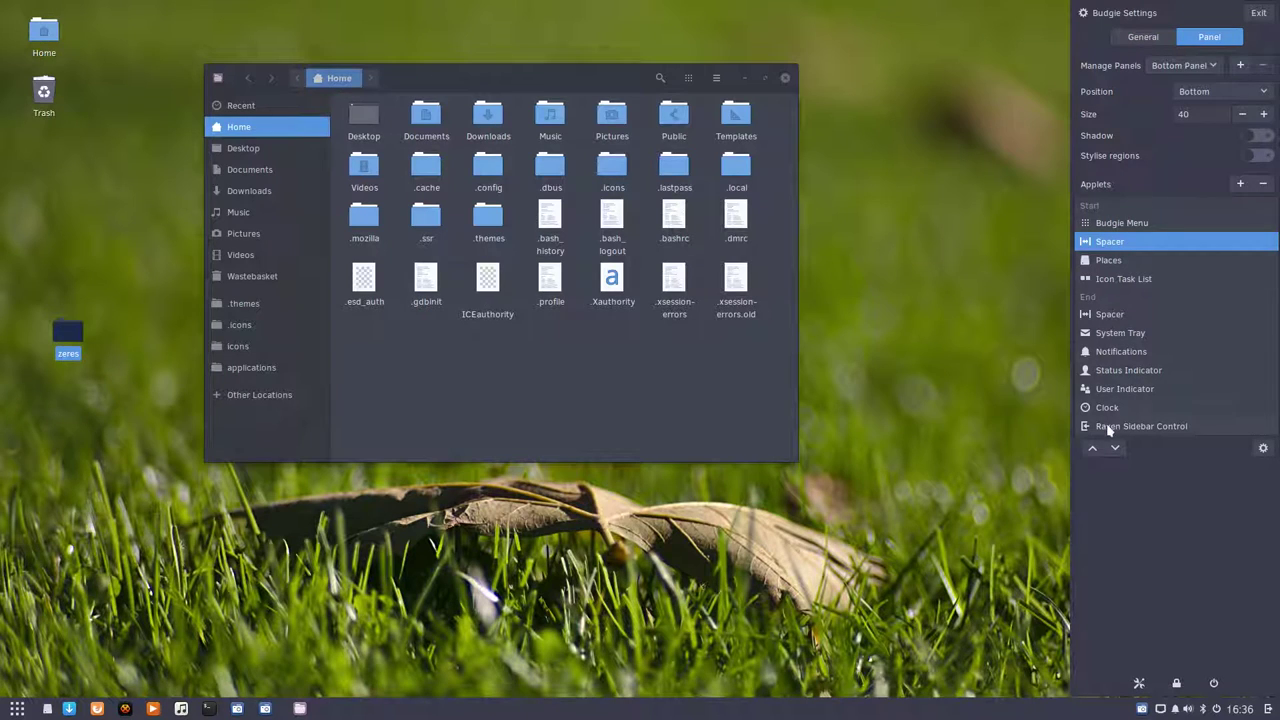
left_click(1138, 373)
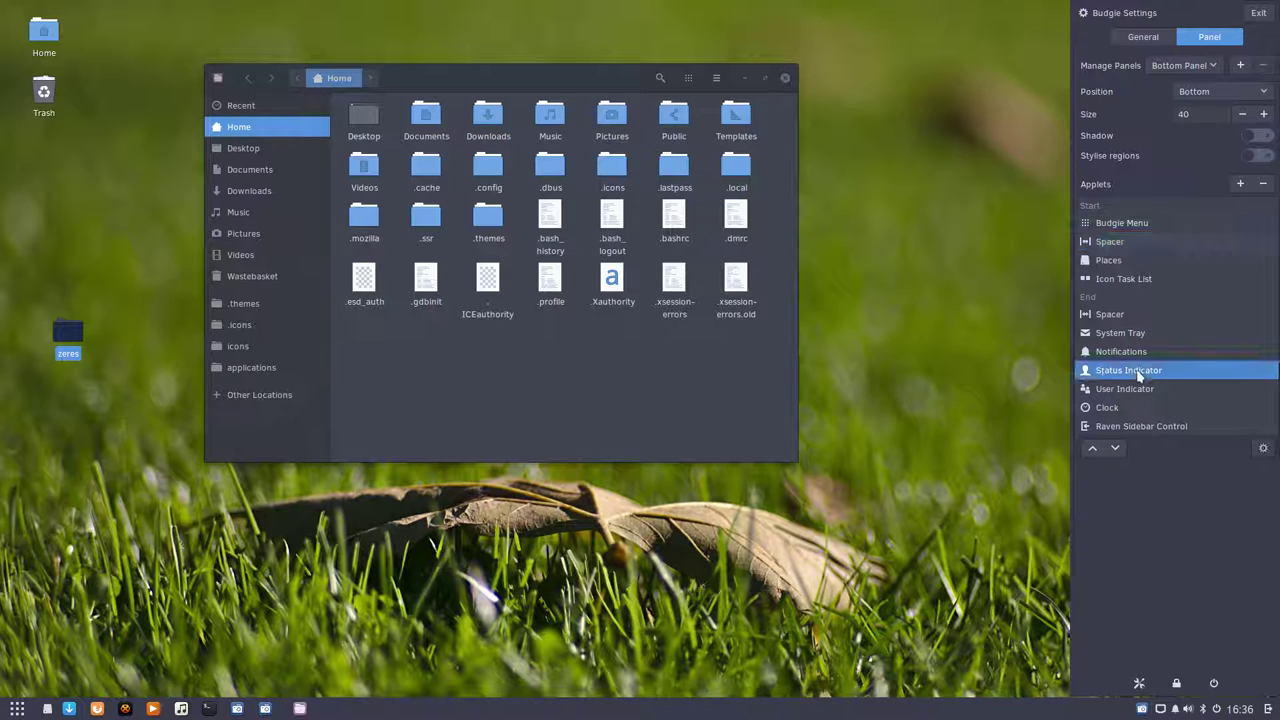
left_click(1093, 451)
left_click(1093, 451)
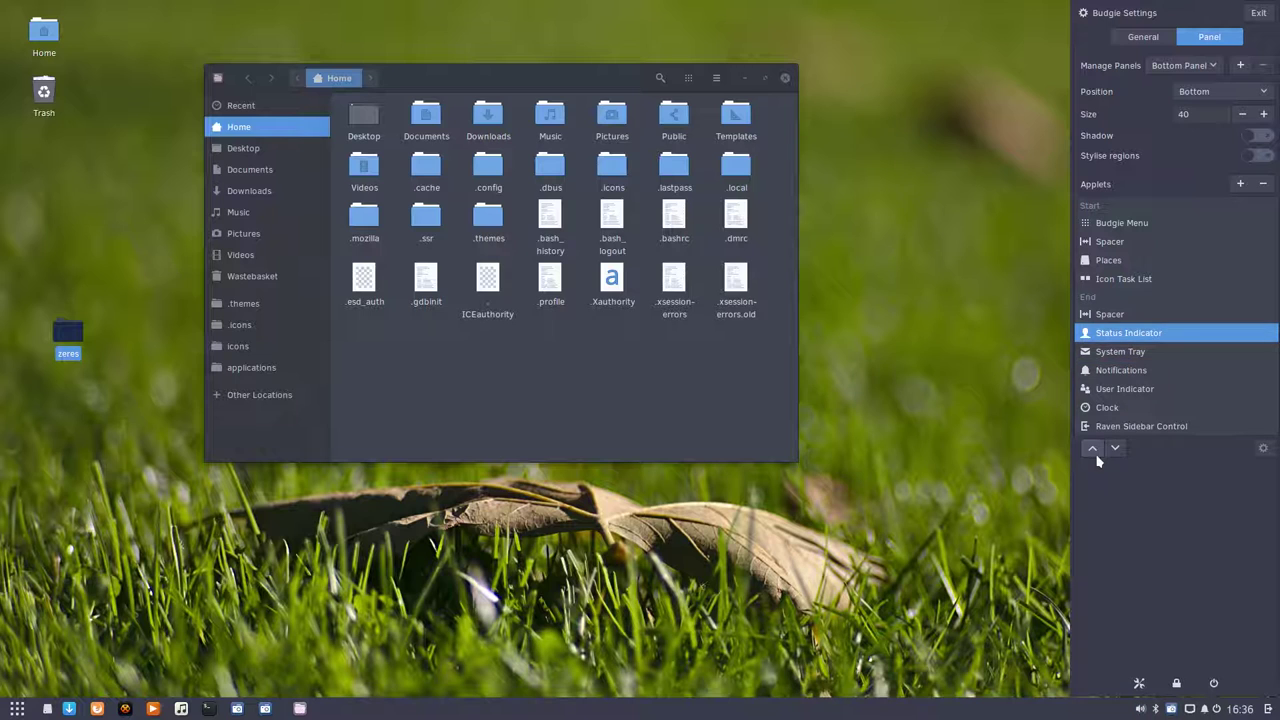
left_click(1115, 449)
left_click(1115, 449)
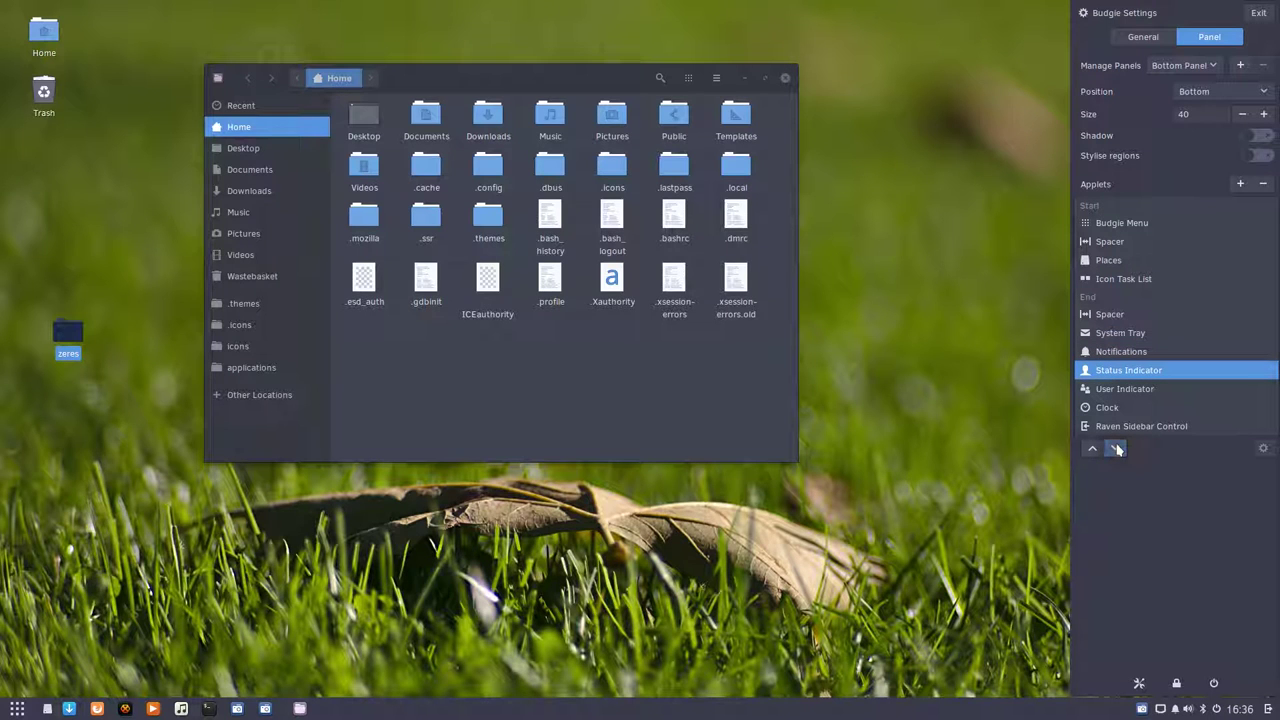
- Move User Indicator up through the centre into the Start group, just below the Spacer
left_click(1124, 389)
left_click(1095, 450)
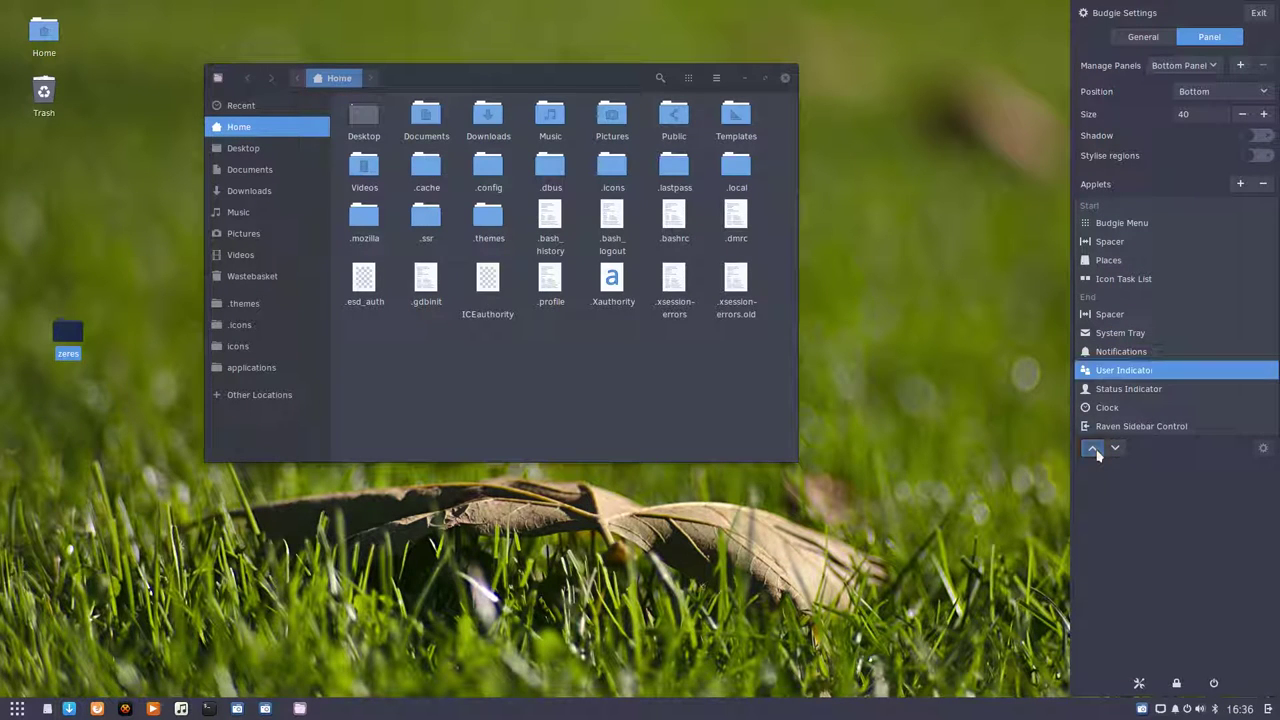
left_click(1094, 450)
left_click(1094, 450)
left_click(1094, 450)
left_click(1094, 450)
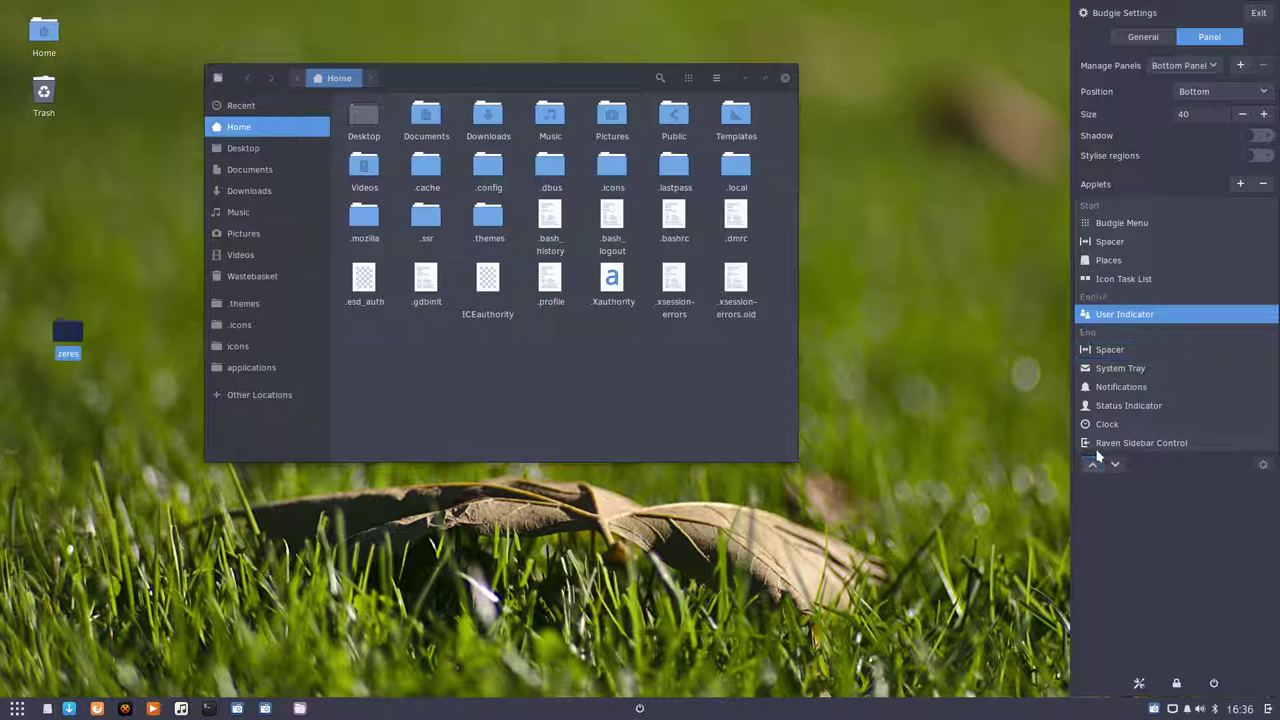
left_click(1097, 450)
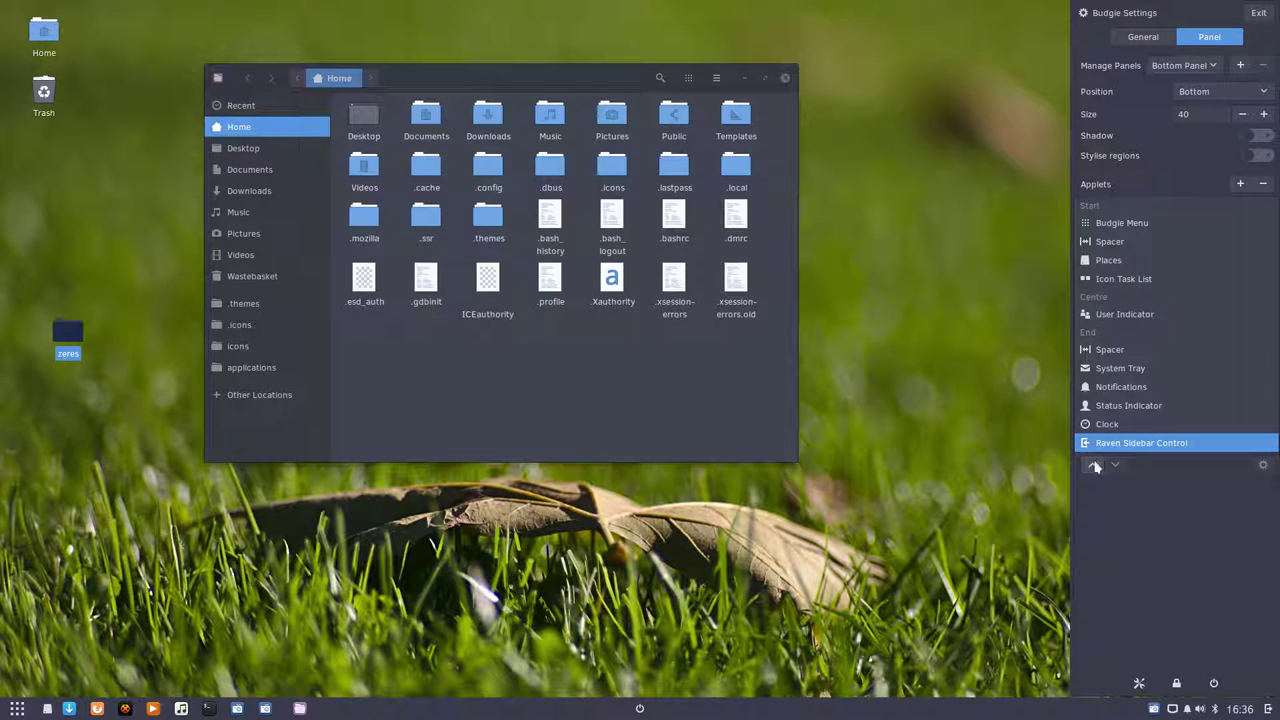
left_click(1120, 316)
left_click(1092, 465)
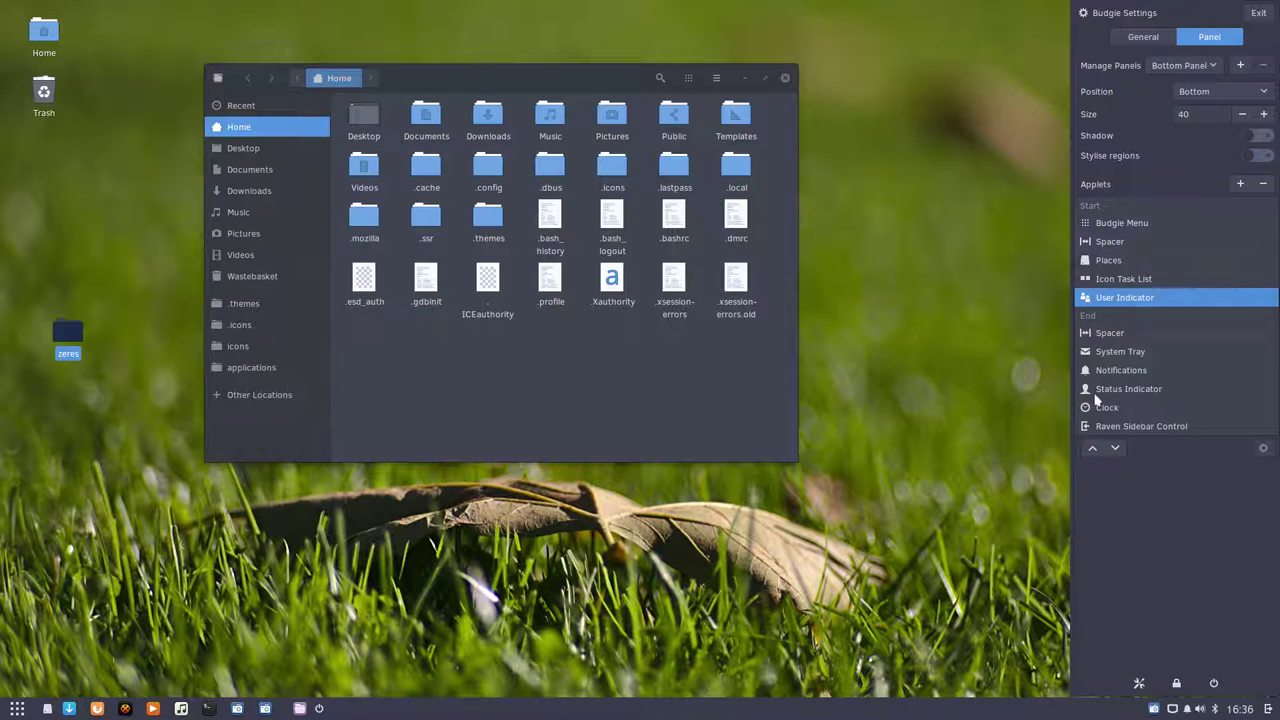
left_click(1092, 448)
left_click(1092, 448)
left_click(1092, 448)
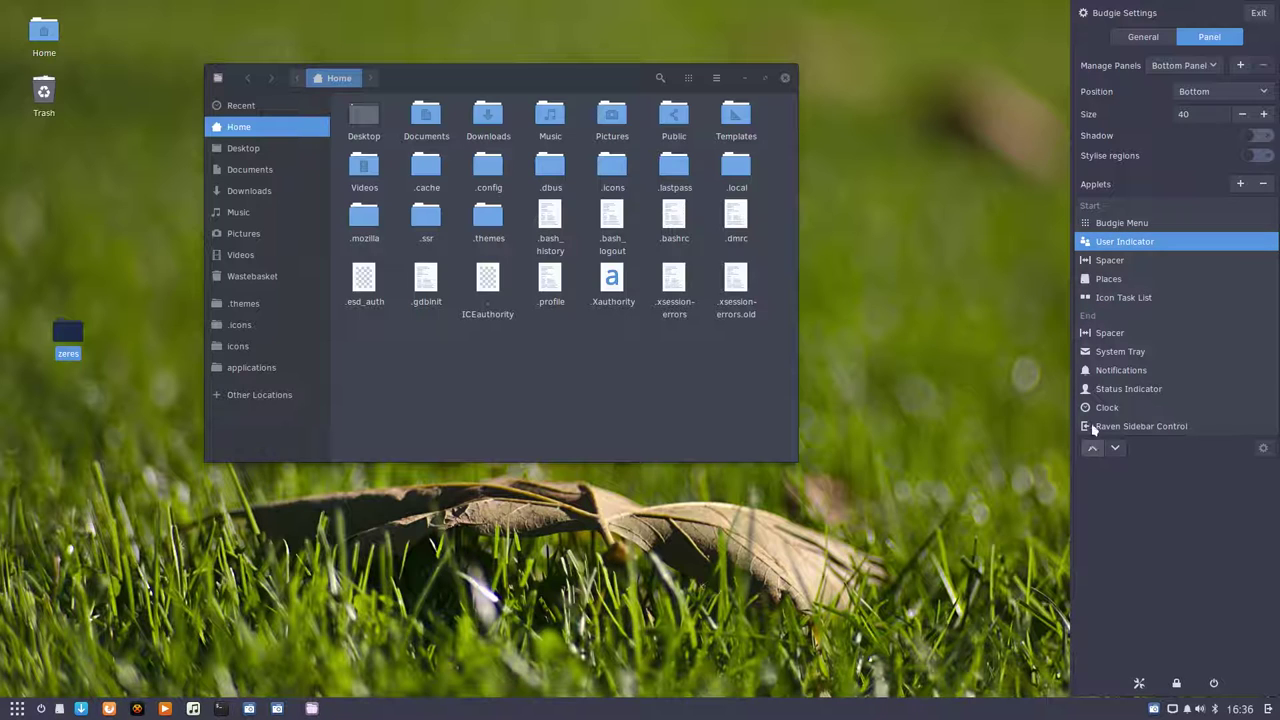
- Move the Spacer above User Indicator, then try the user menu and open the Places list
left_click(1112, 260)
left_click(1092, 448)
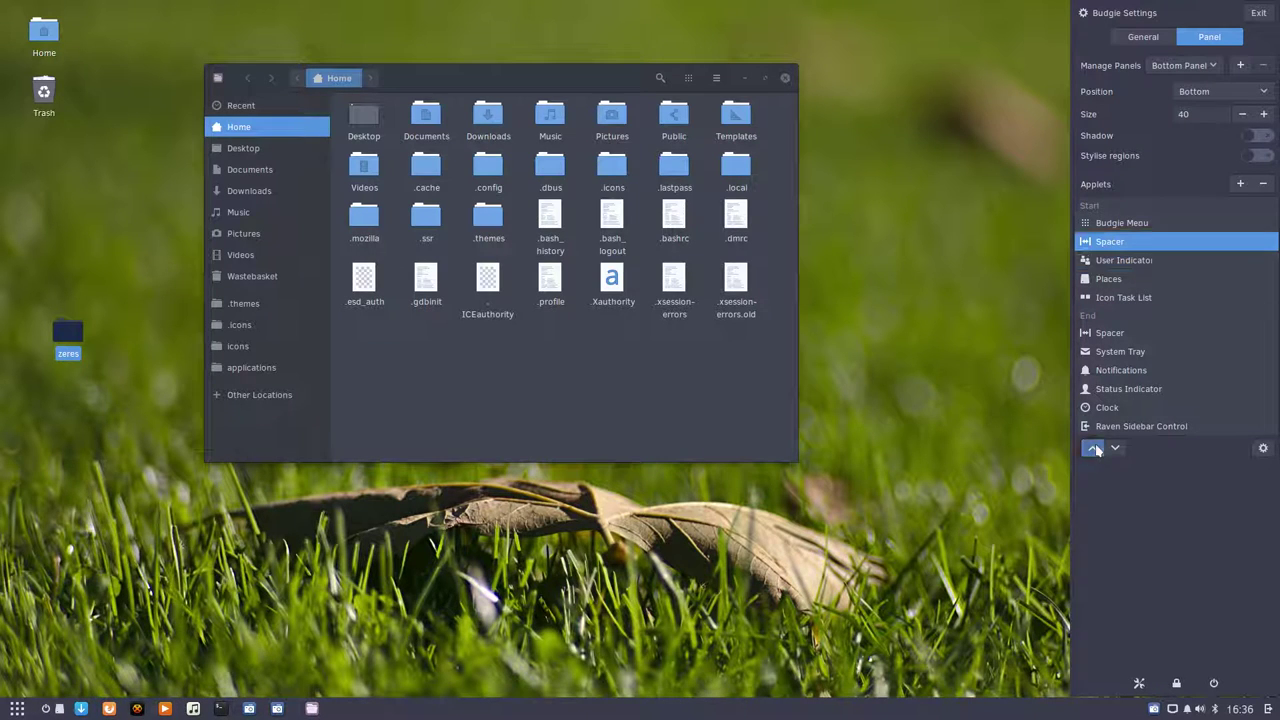
left_click(45, 710)
left_click(59, 709)
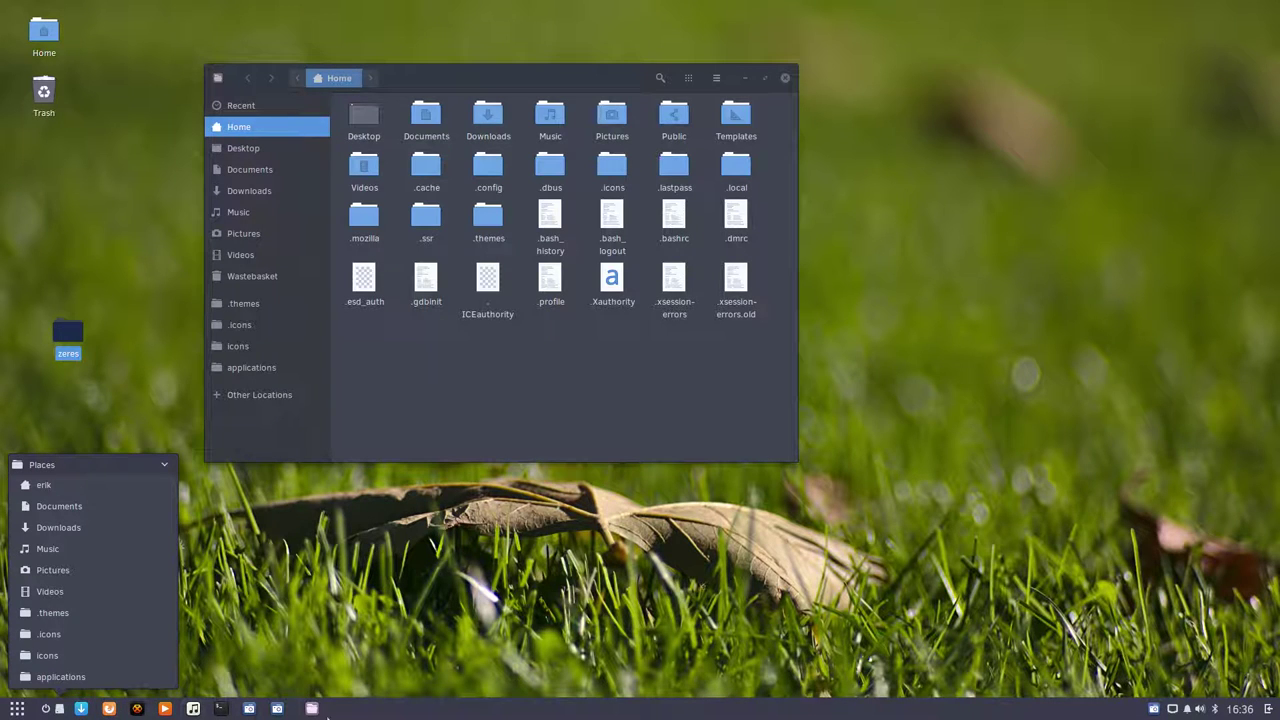
- Close the Places menu and open the Panel tab of Budgie Settings in Raven
left_click(712, 628)
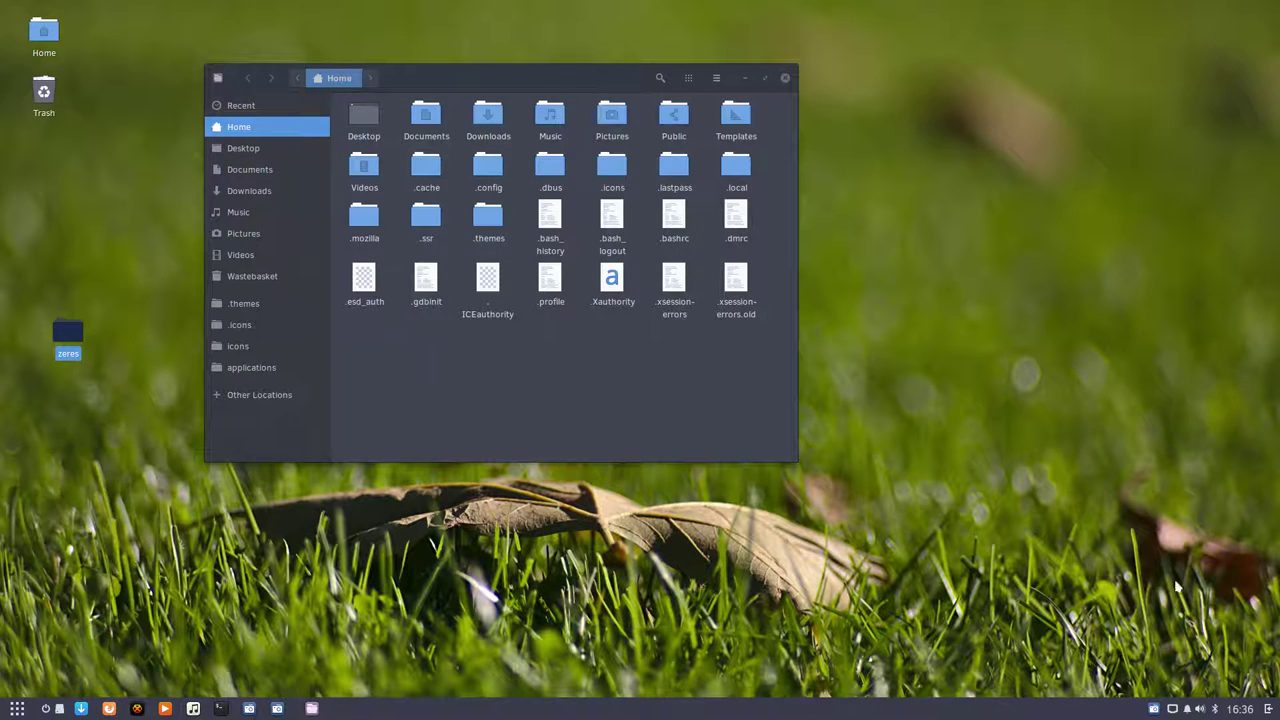
left_click(1268, 710)
left_click(1200, 18)
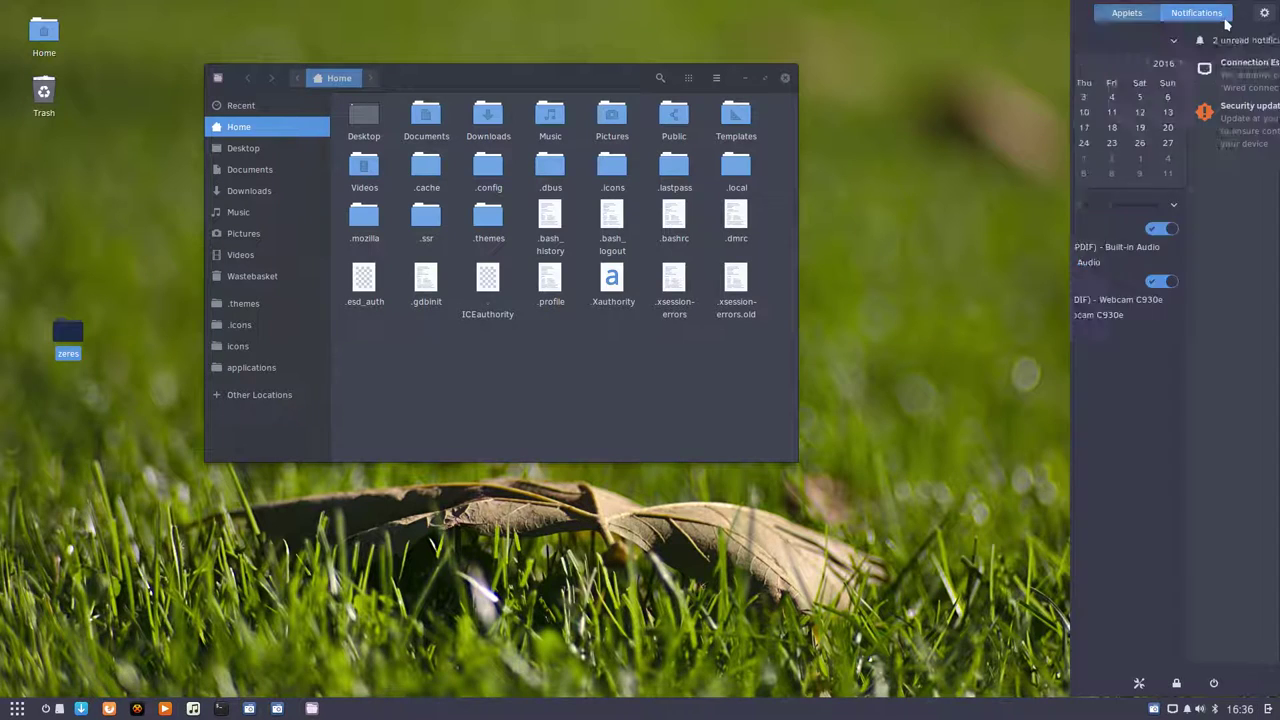
left_click(1264, 12)
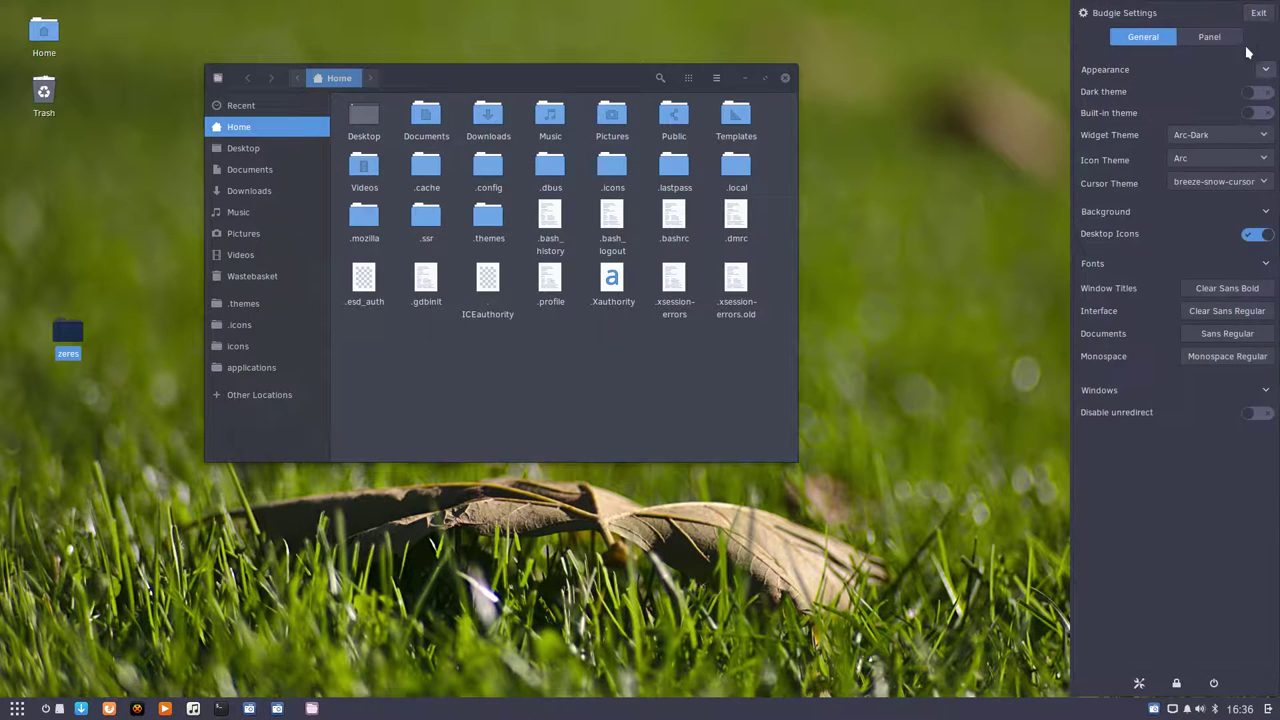
left_click(1209, 37)
- Select the Spacer, Budgie Menu and User Indicator applets in turn, ending on Budgie Menu
left_click(1100, 241)
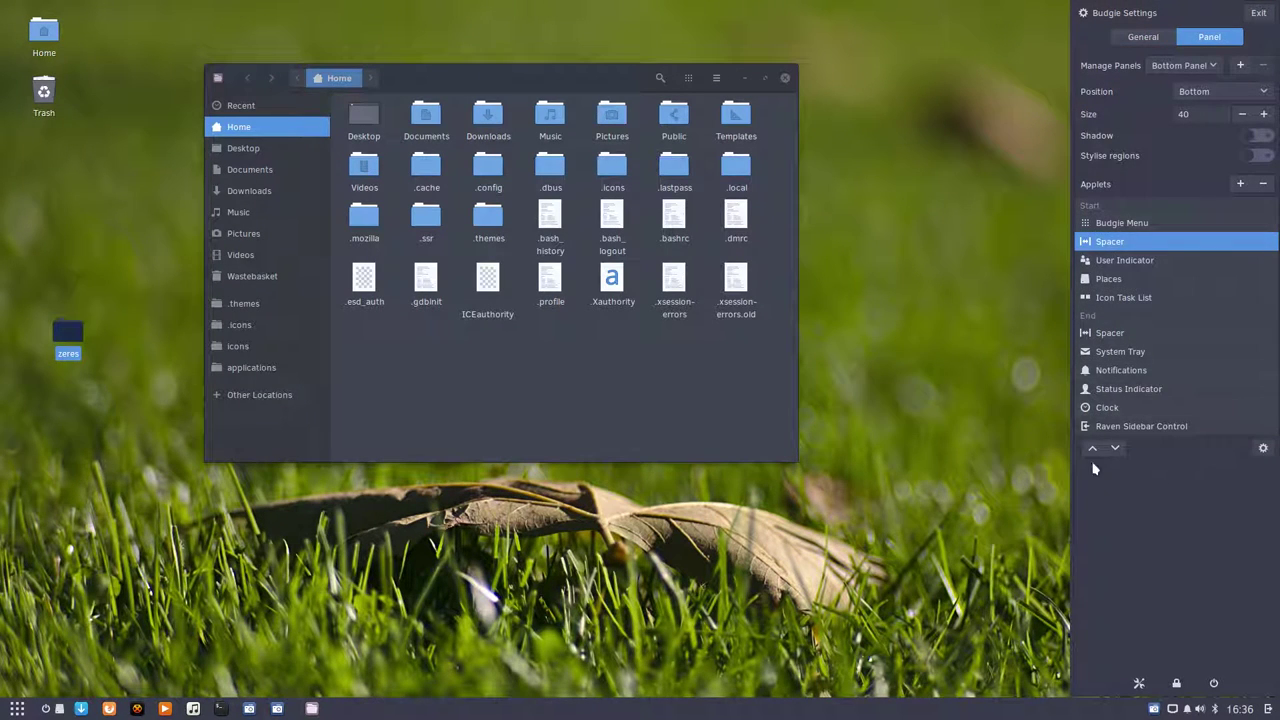
left_click(1135, 224)
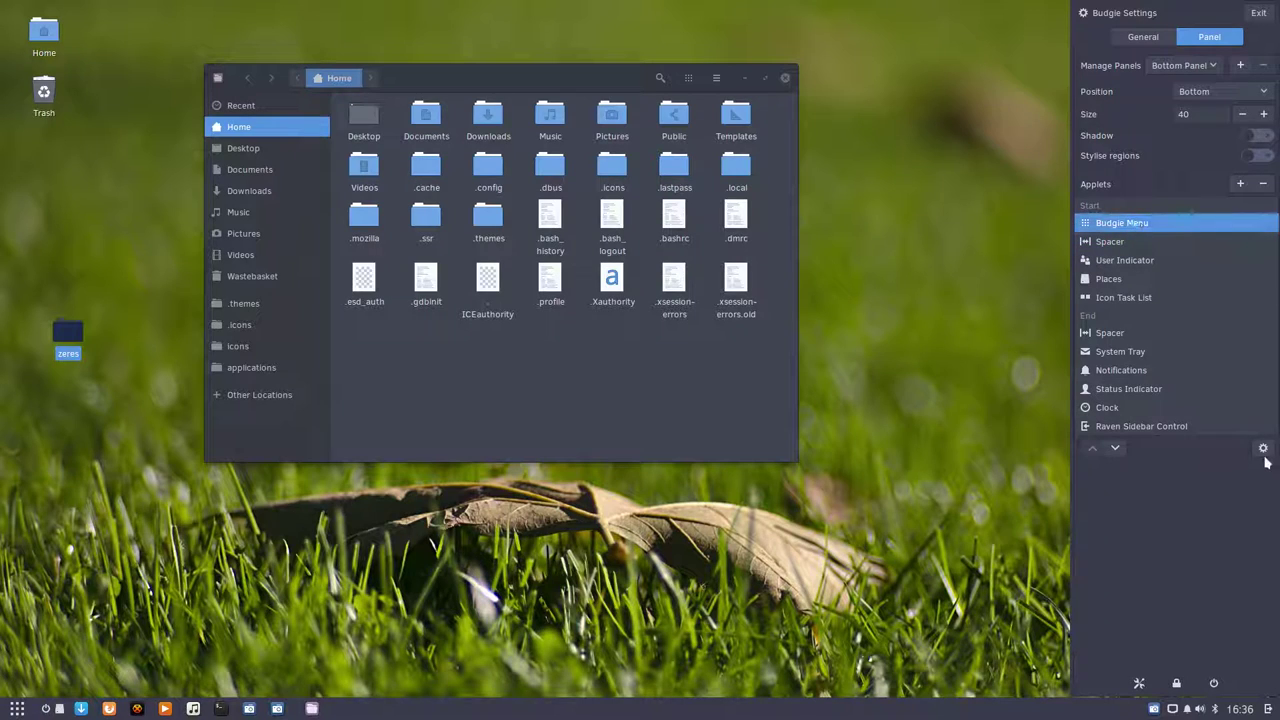
left_click(1135, 241)
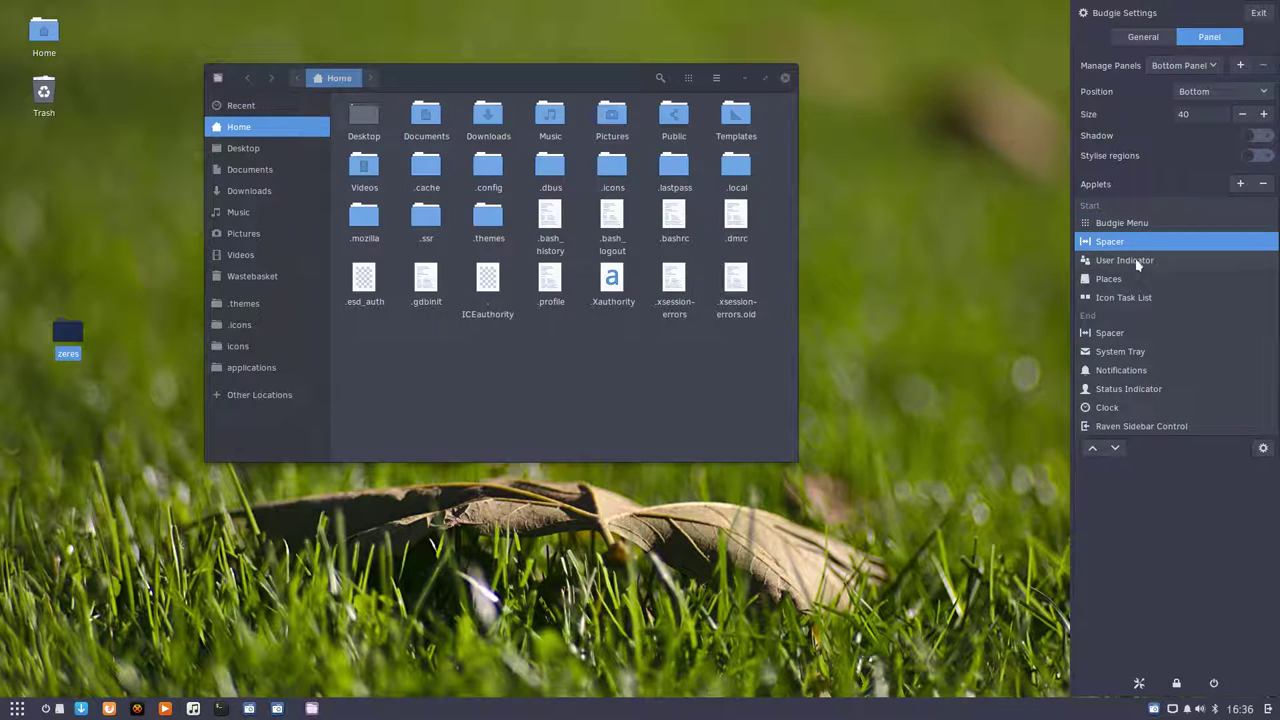
left_click(1140, 262)
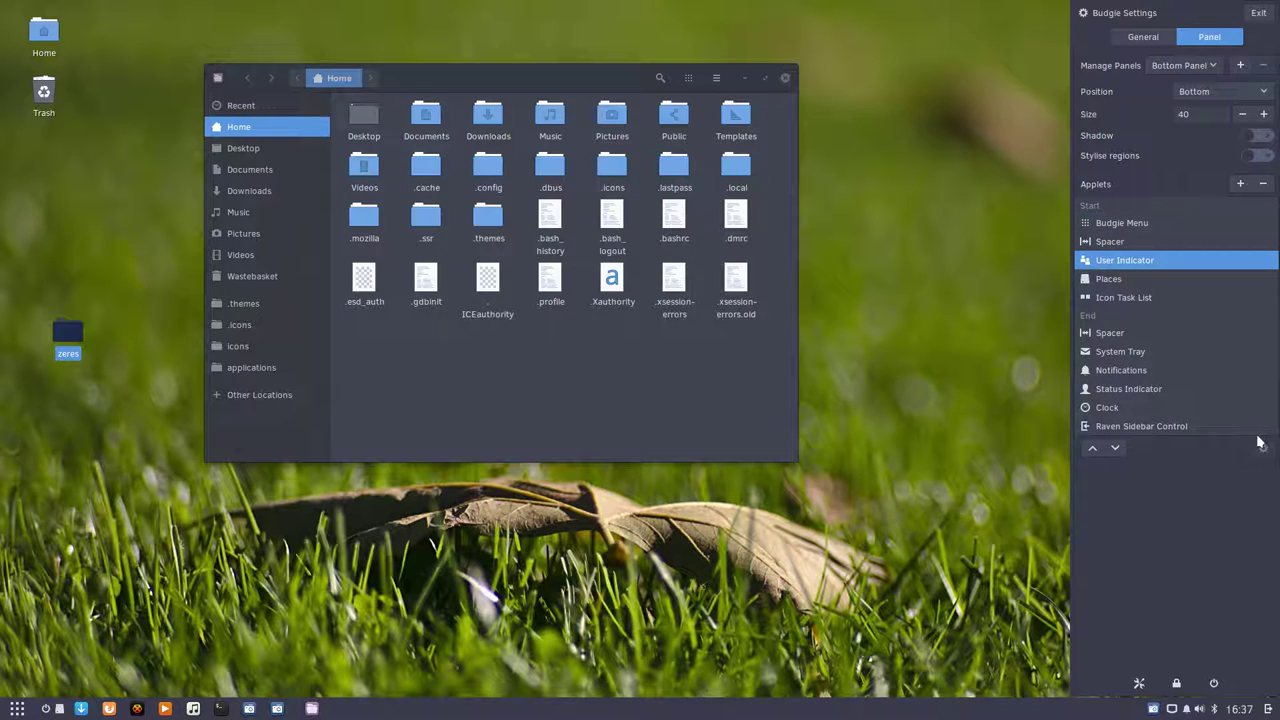
left_click(1131, 225)
- Change the Budgie Menu's Menu Label to 'Solus 1.2.1 Budgie'
left_click(1262, 449)
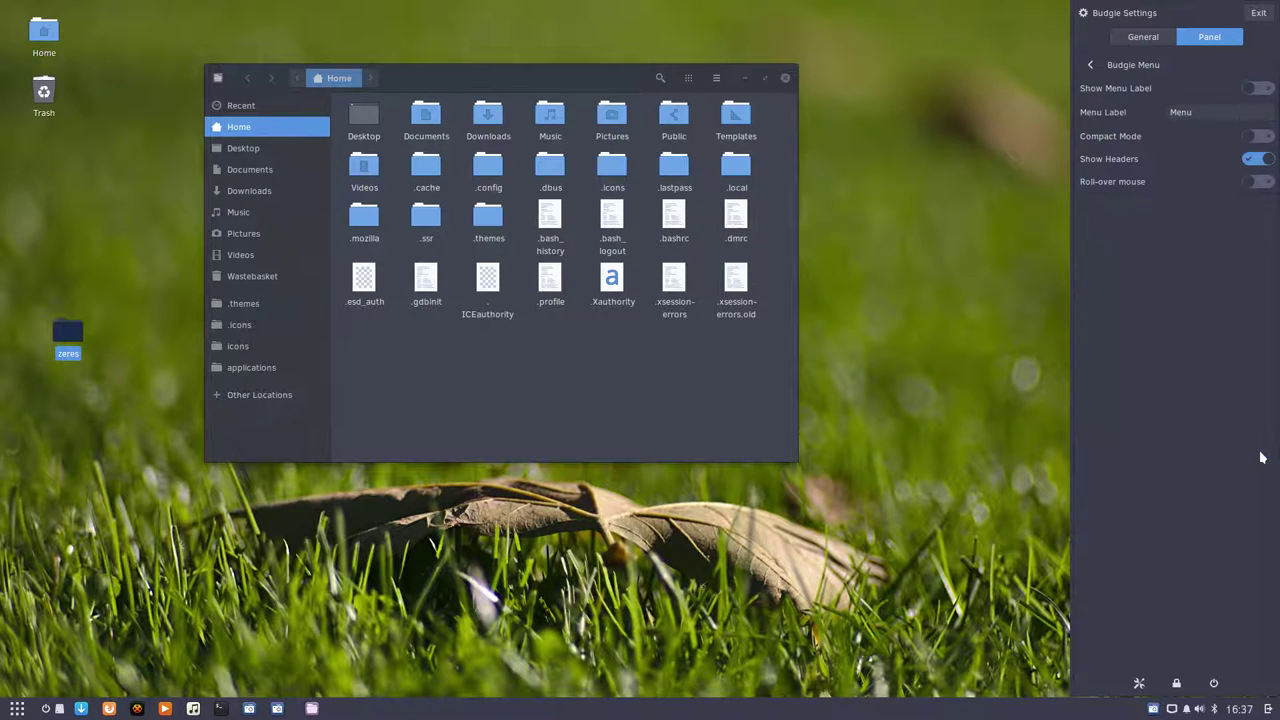
left_click(1193, 114)
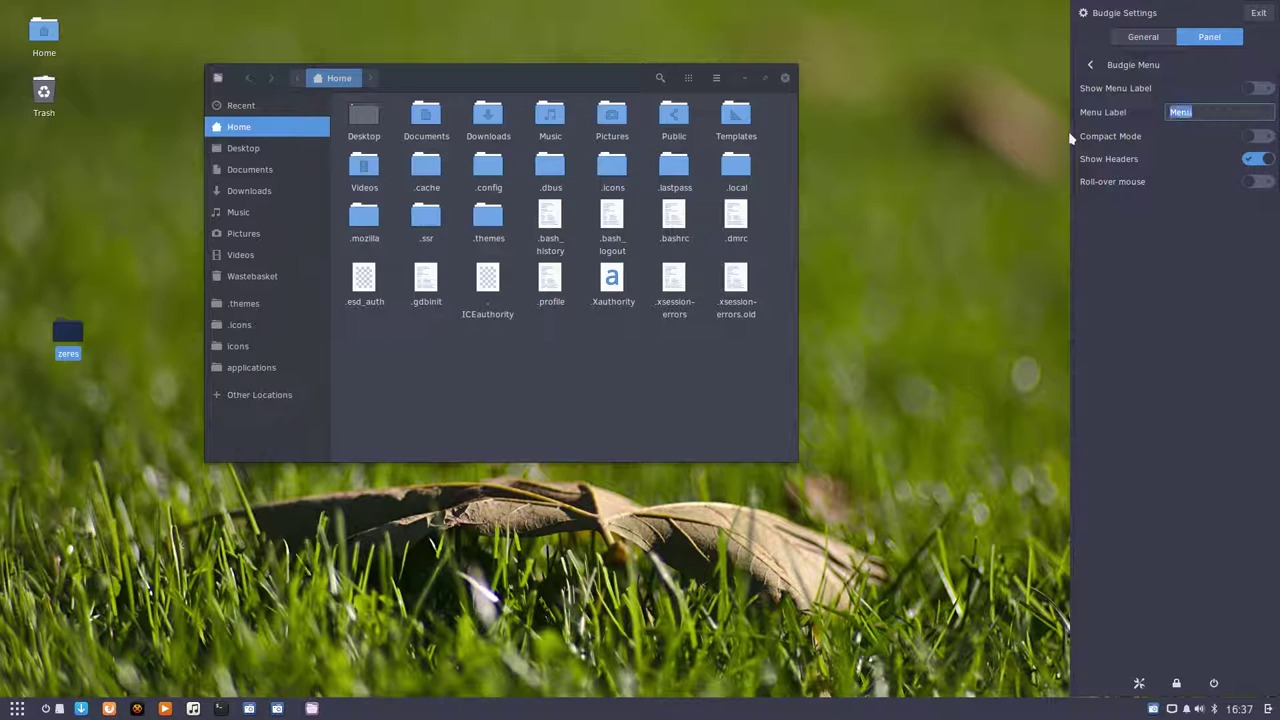
key("ctrl+a")
type("S")
- Turn on Show Menu Label and Roll-over mouse for the Budgie Menu, then close the sidebar
left_click(1260, 89)
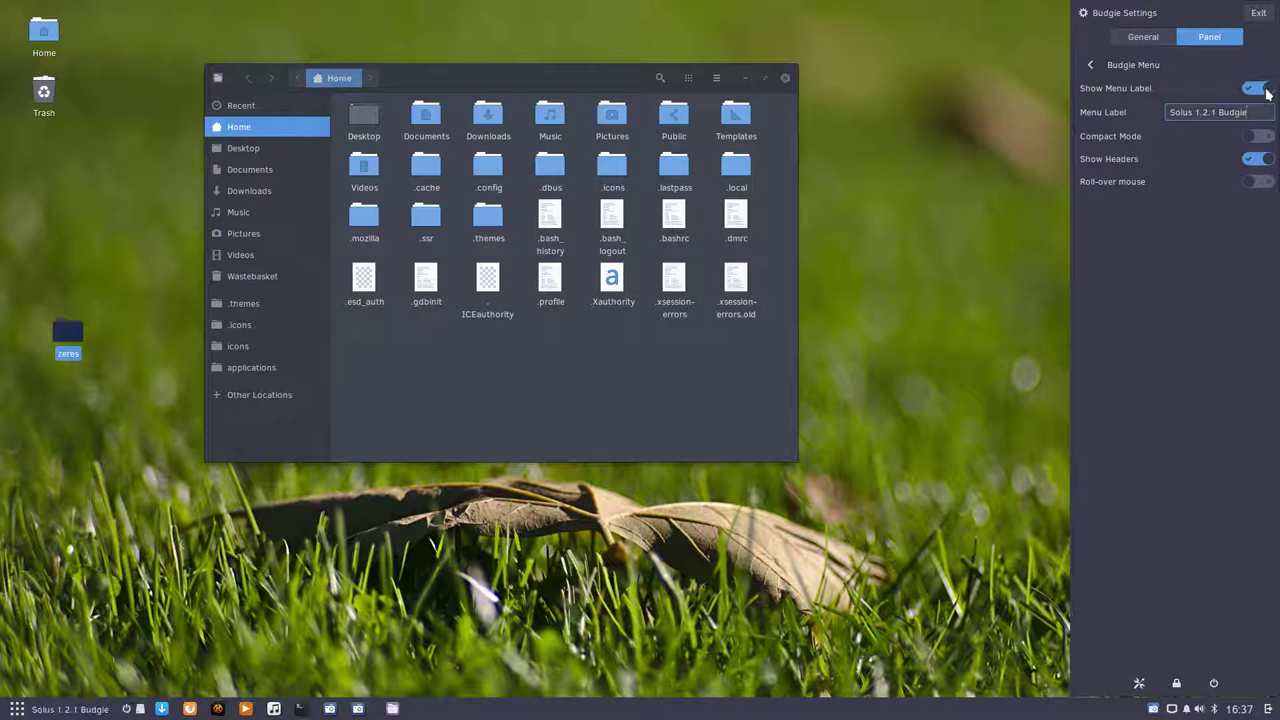
left_click(1260, 89)
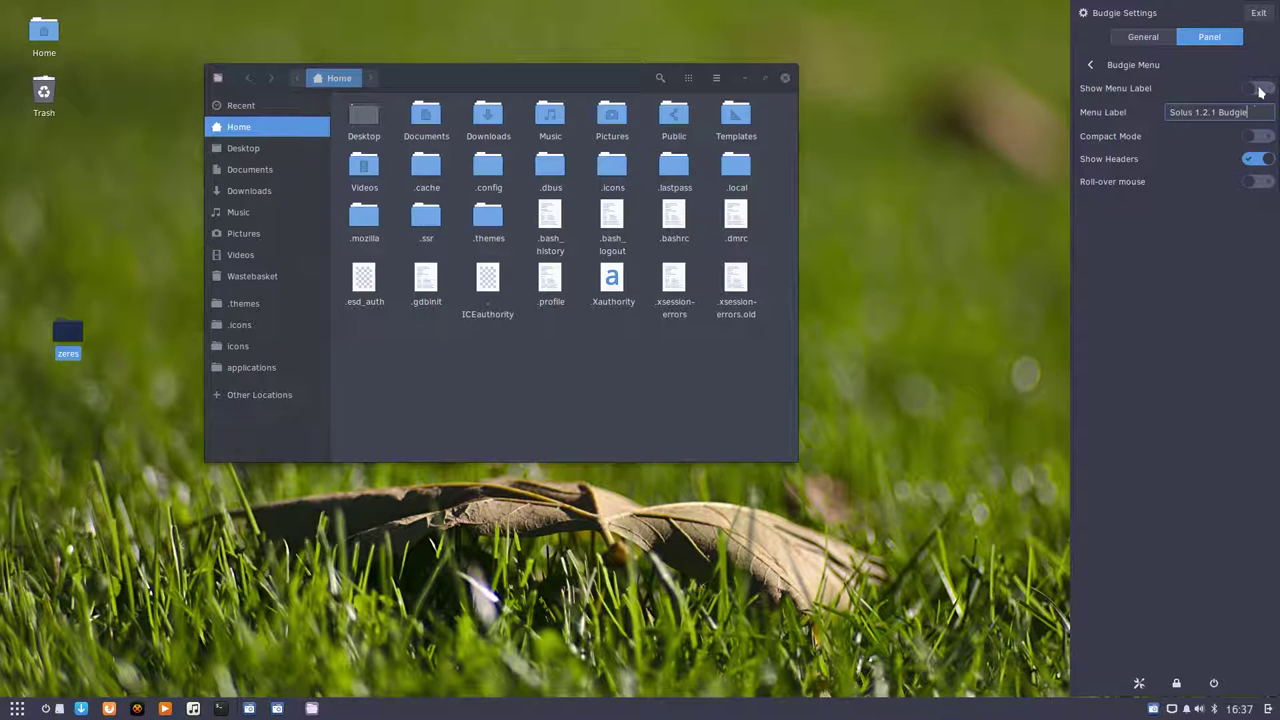
left_click(1261, 90)
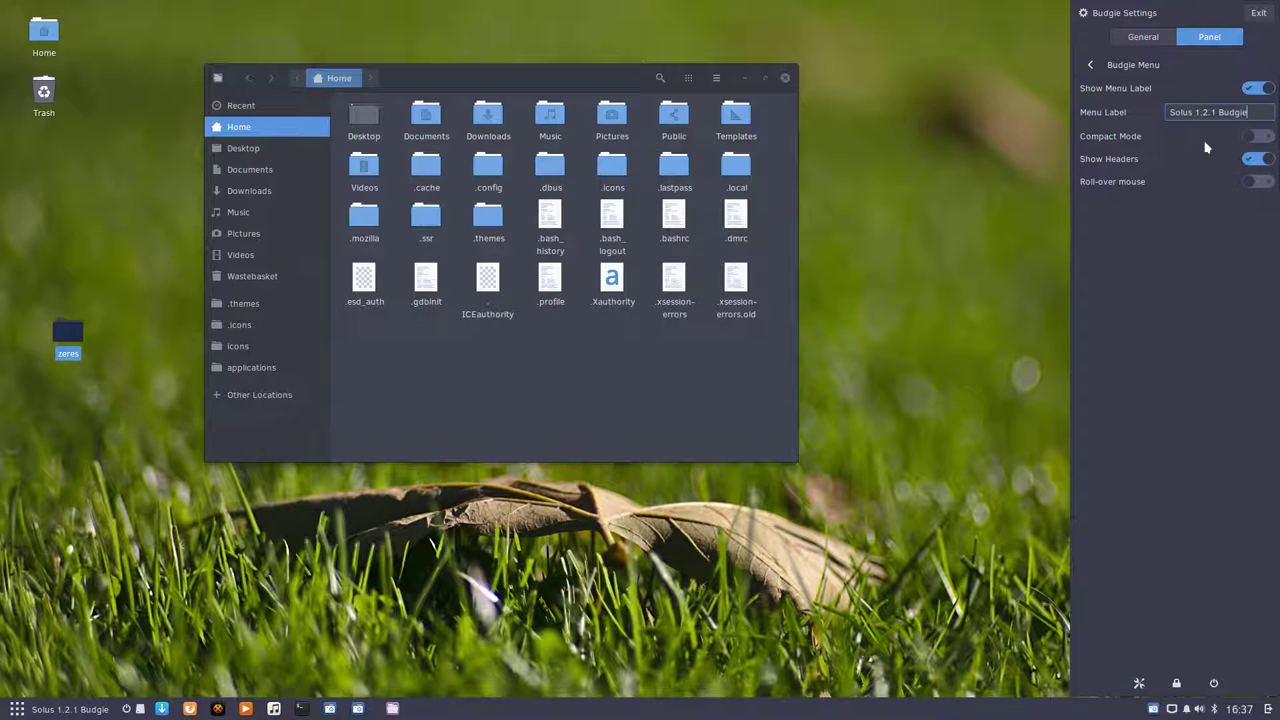
left_click(1266, 186)
left_click(987, 251)
- Check that the Budgie Menu opens on roll-over and browse its categories, then reopen Raven
mouse_move(63, 710)
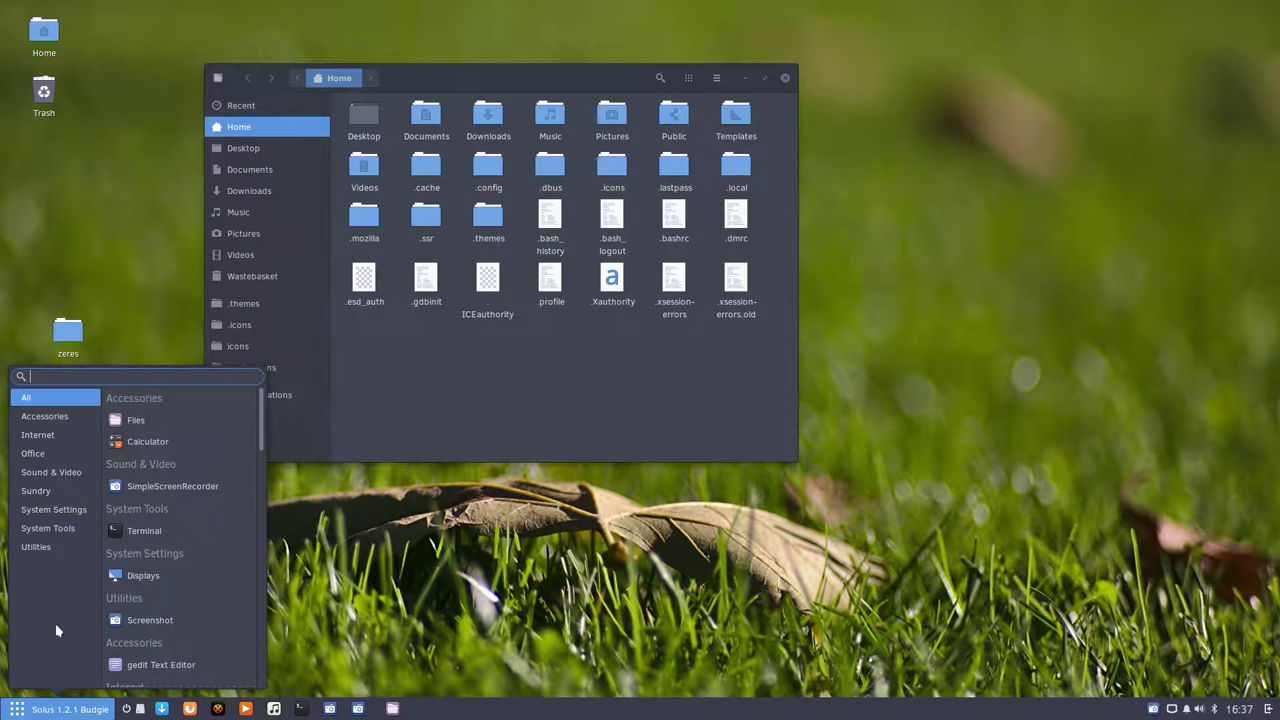
mouse_move(42, 428)
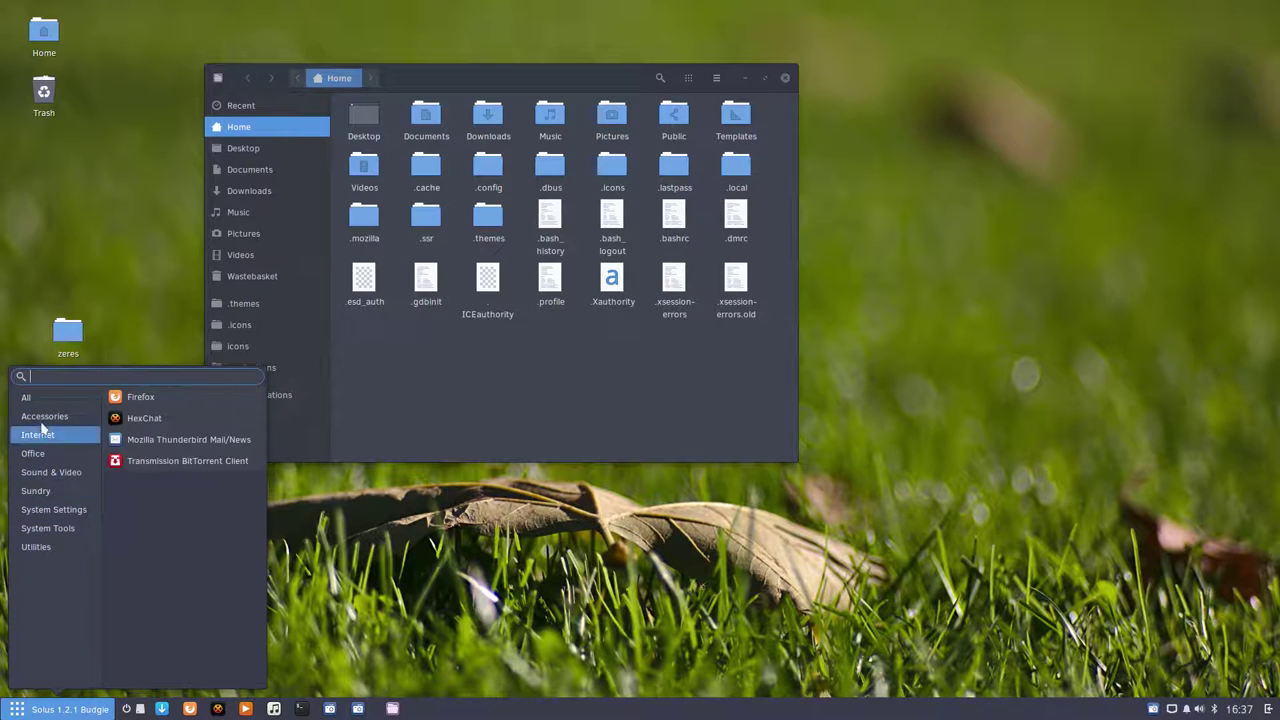
mouse_move(24, 538)
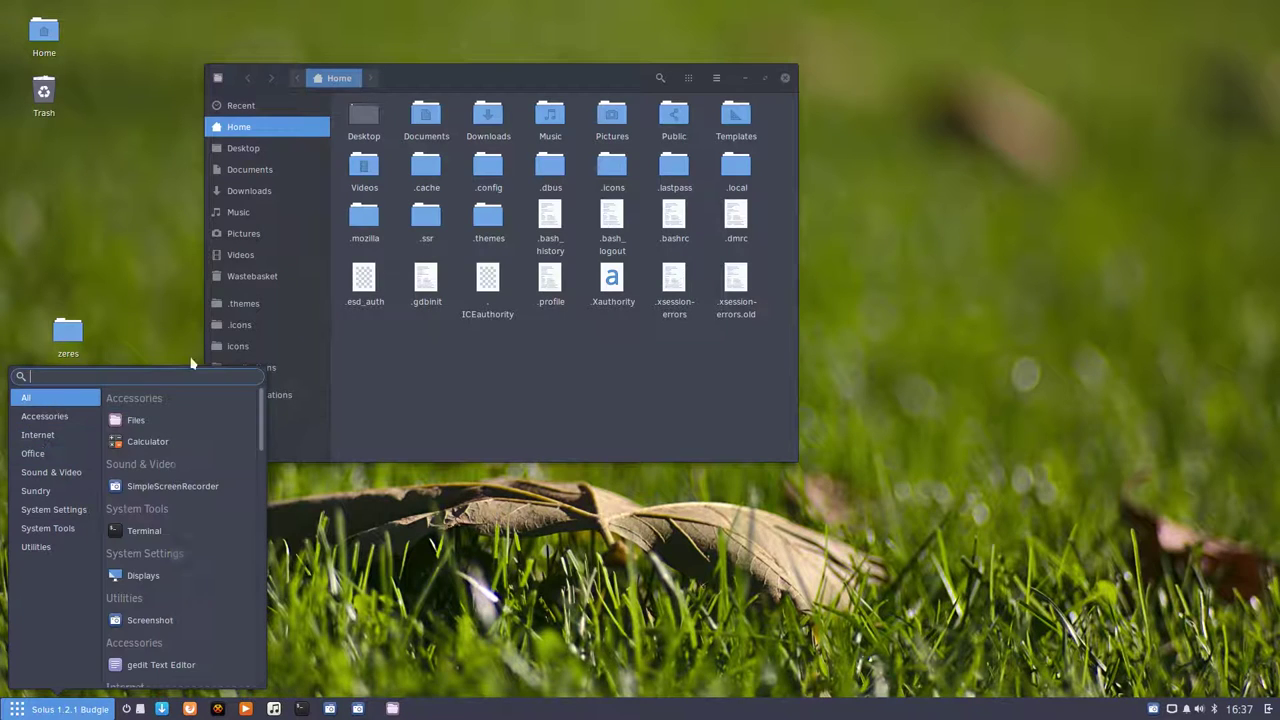
left_click(991, 366)
left_click(1268, 709)
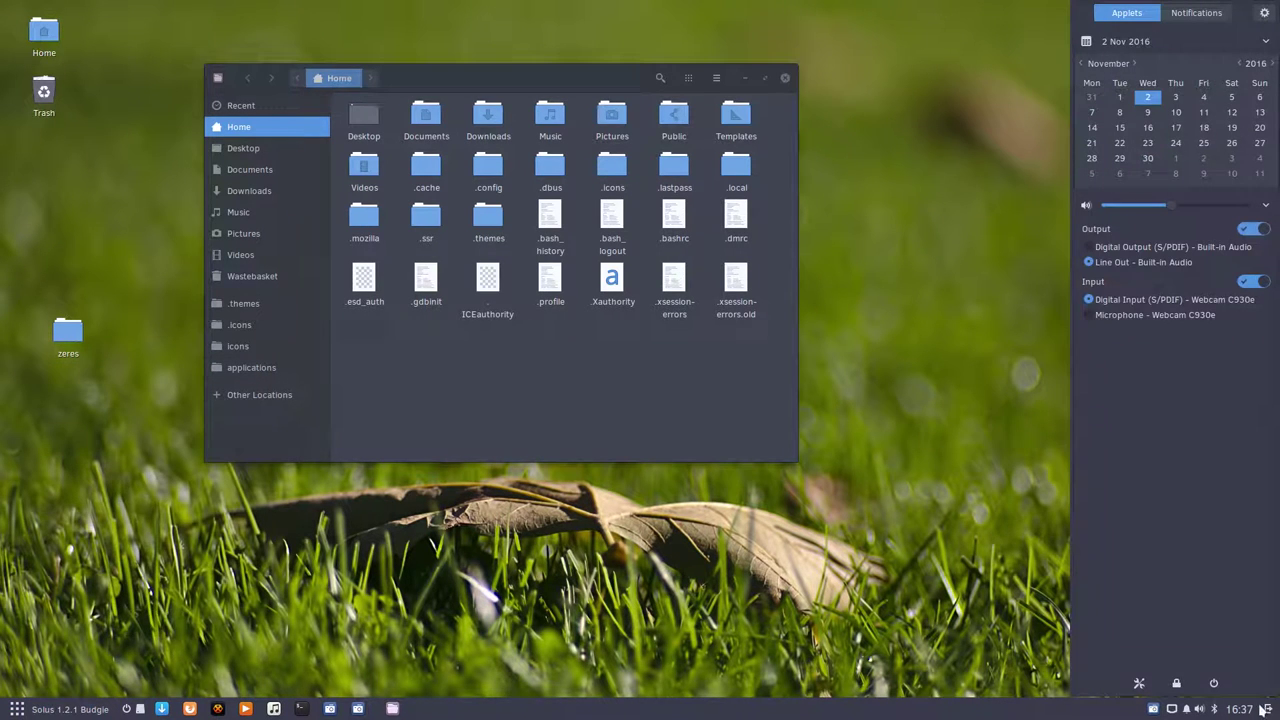
- Turn off Show Headers in the Budgie Menu applet settings and view the menu without headers
left_click(1265, 12)
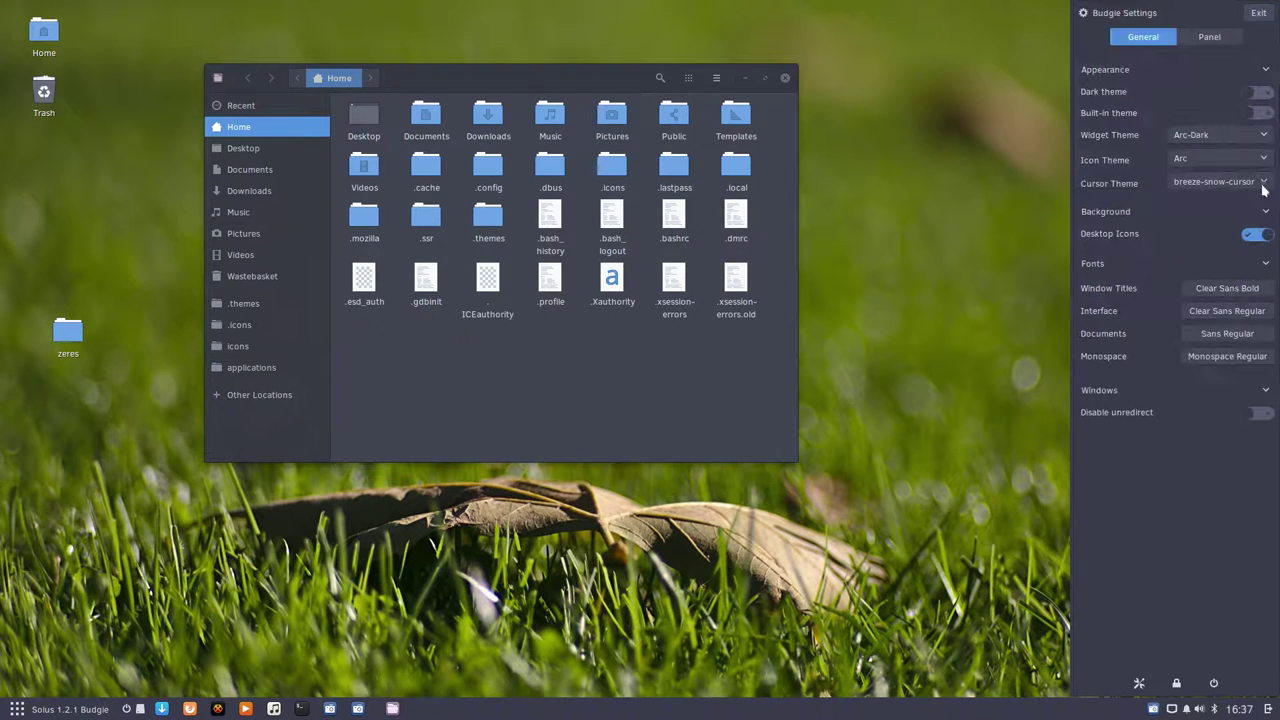
left_click(1228, 38)
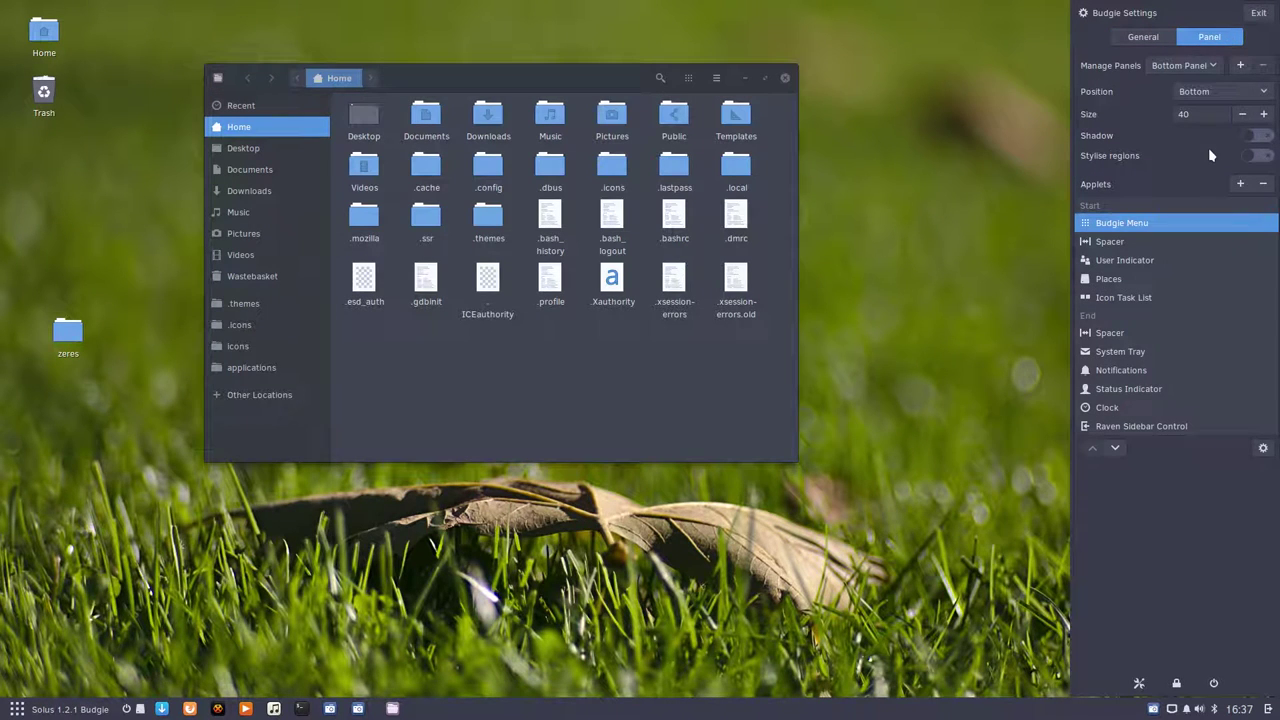
left_click(1264, 449)
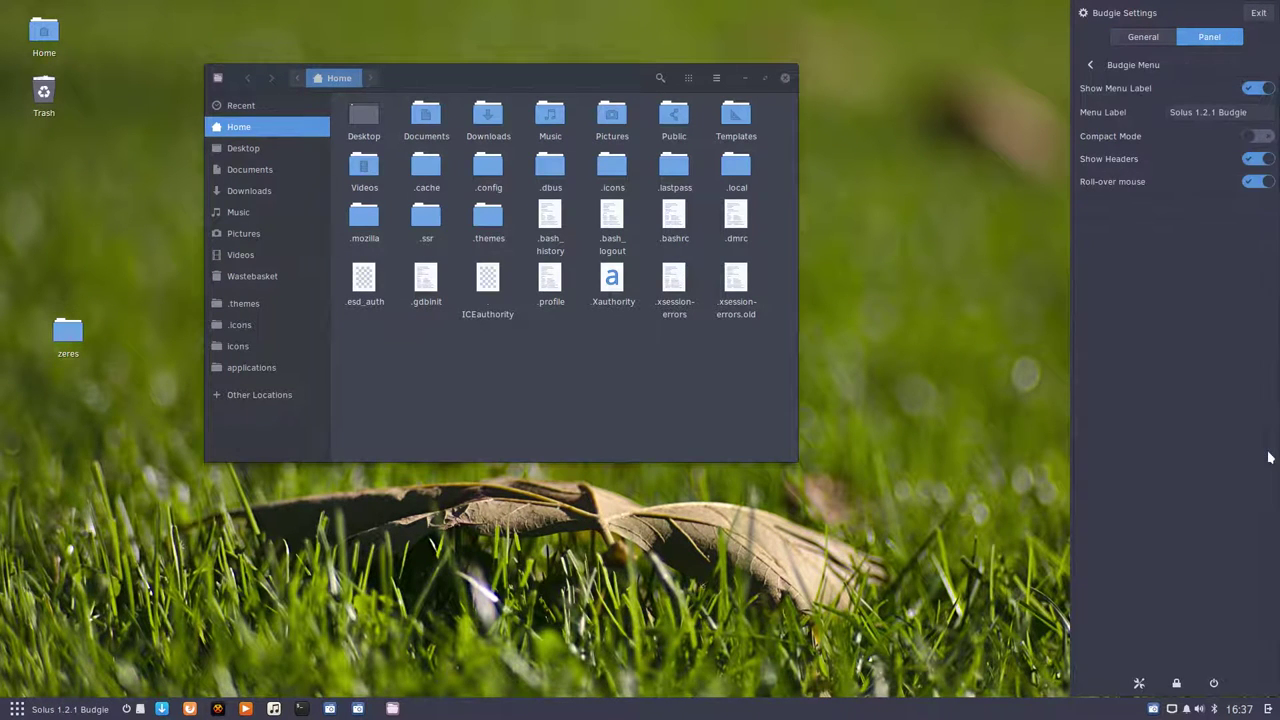
left_click(1255, 162)
left_click(40, 710)
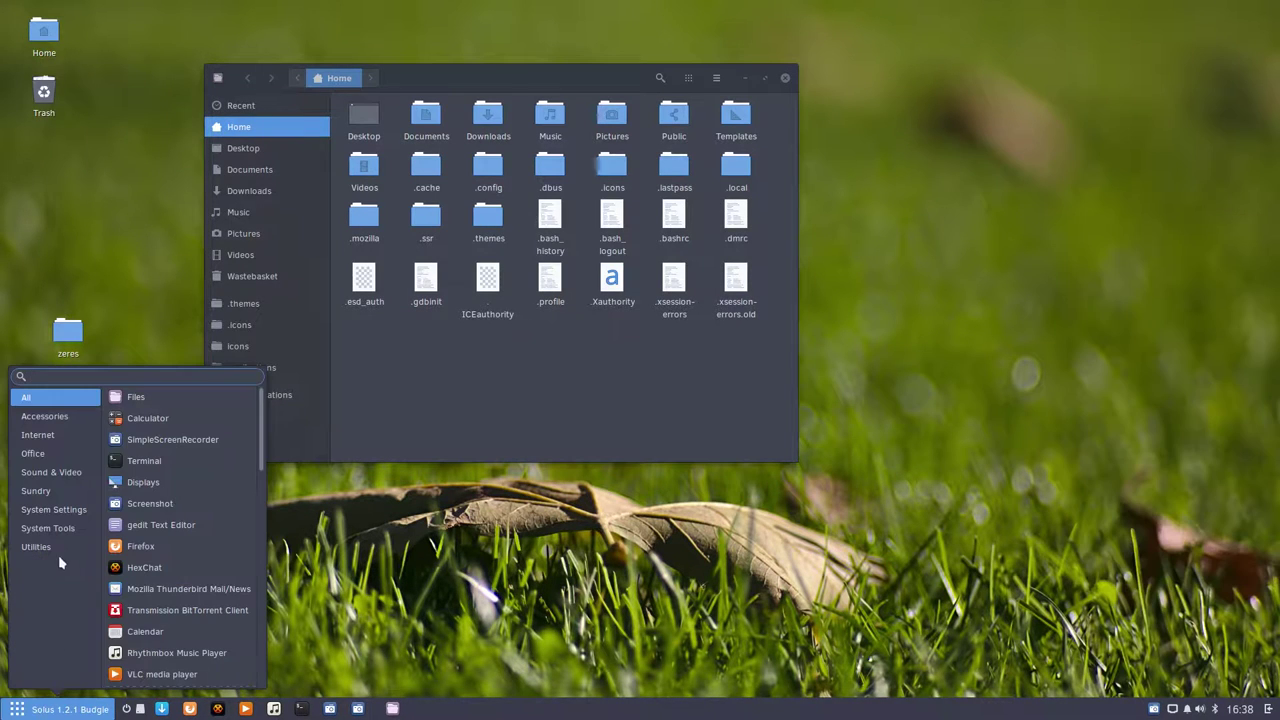
mouse_move(62, 470)
mouse_move(40, 398)
left_click(1166, 463)
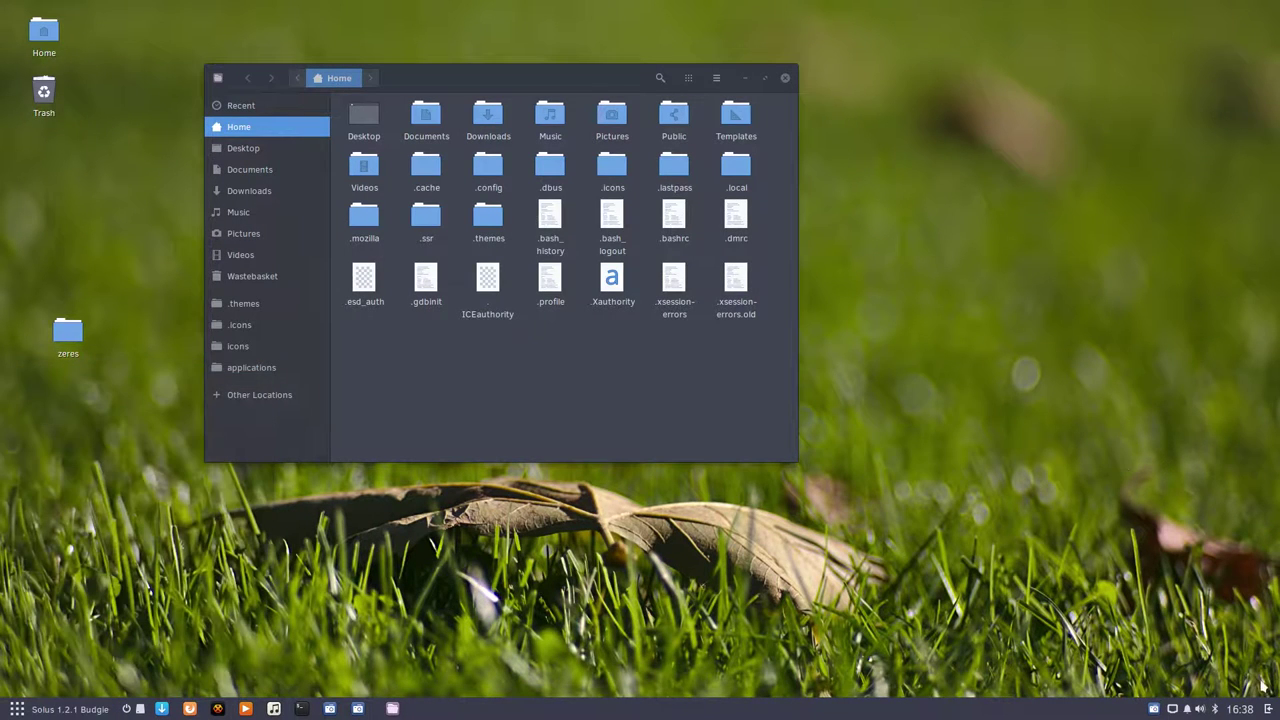
- Switch the Budgie Menu's Show Headers back on and reopen the Raven sidebar
left_click(1268, 709)
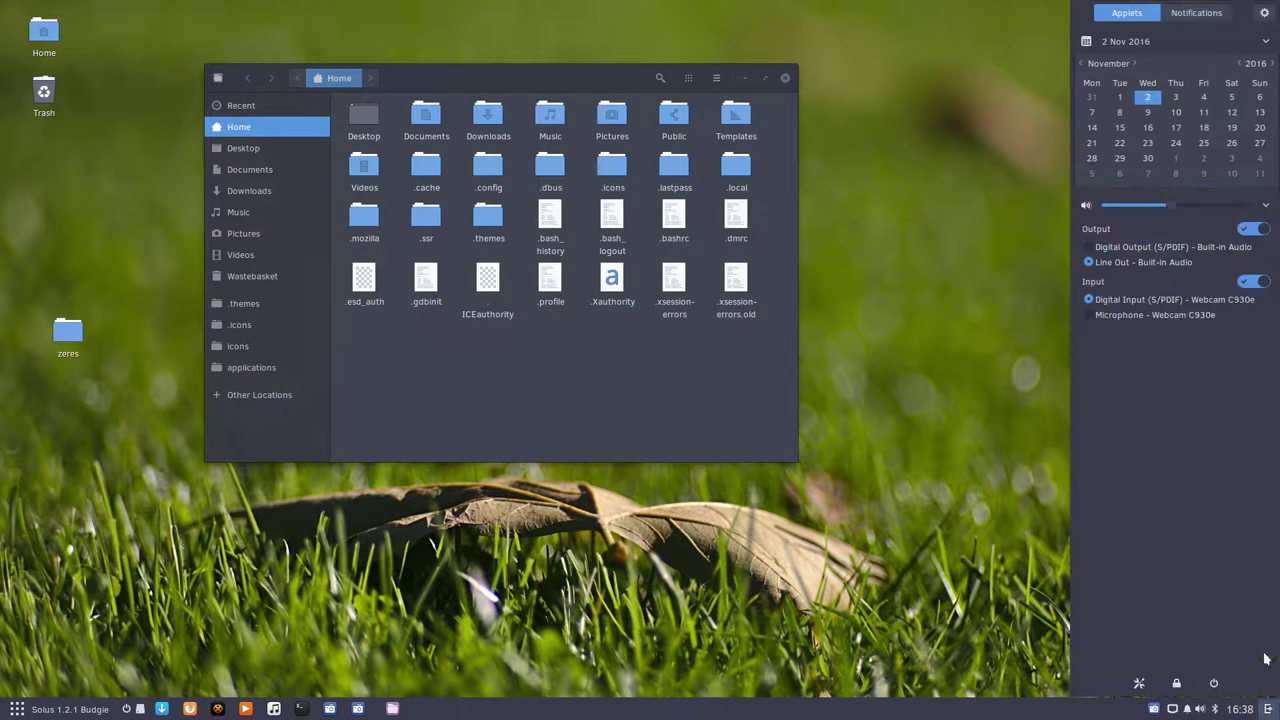
left_click(1264, 13)
left_click(1226, 40)
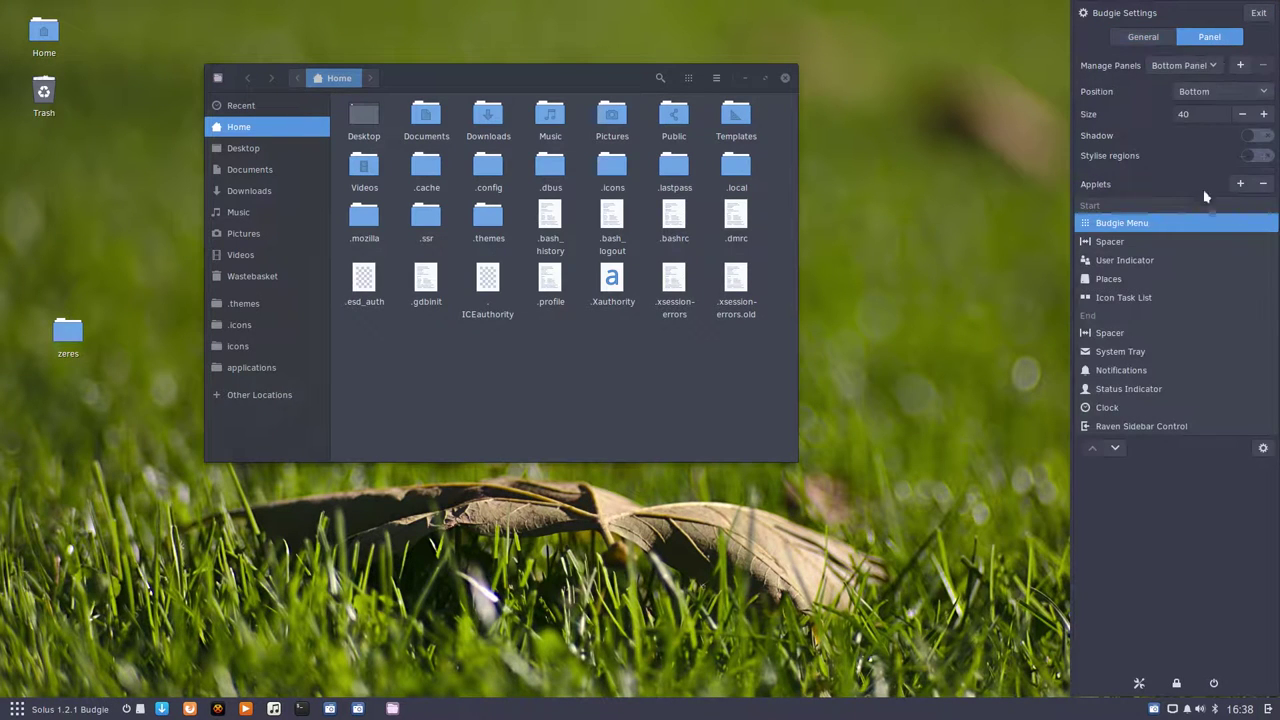
left_click(1264, 449)
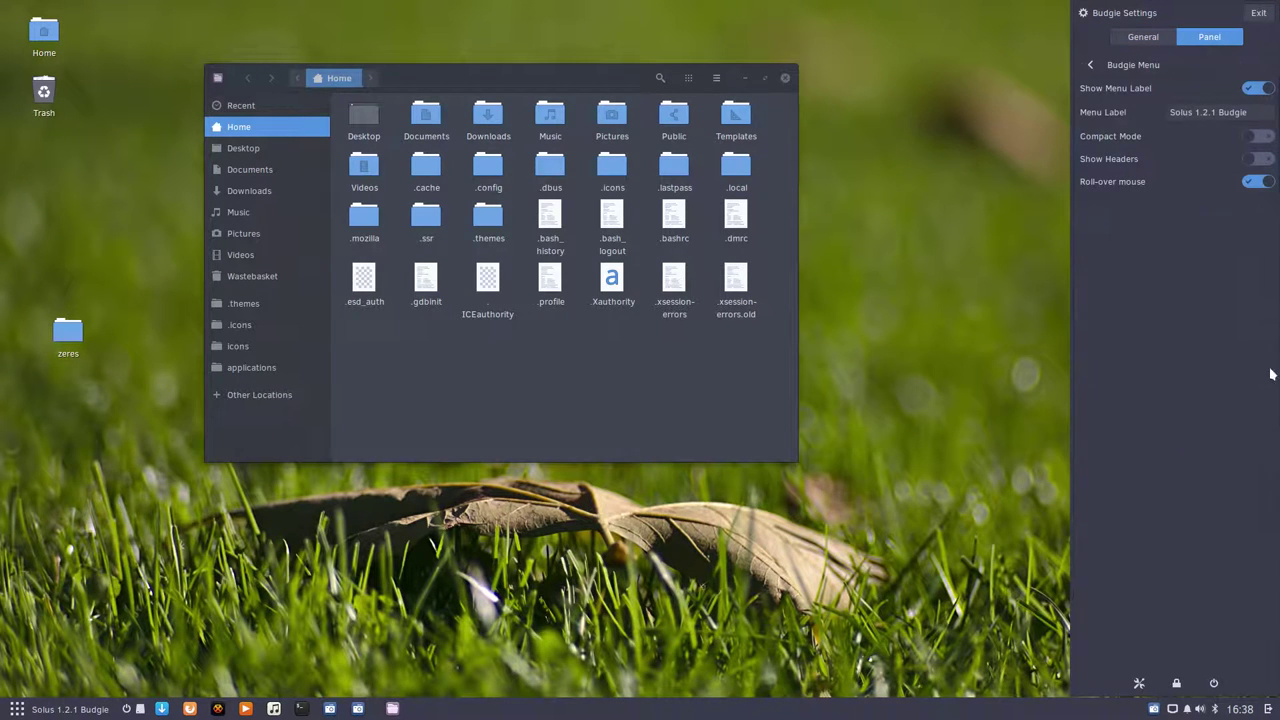
left_click(1258, 159)
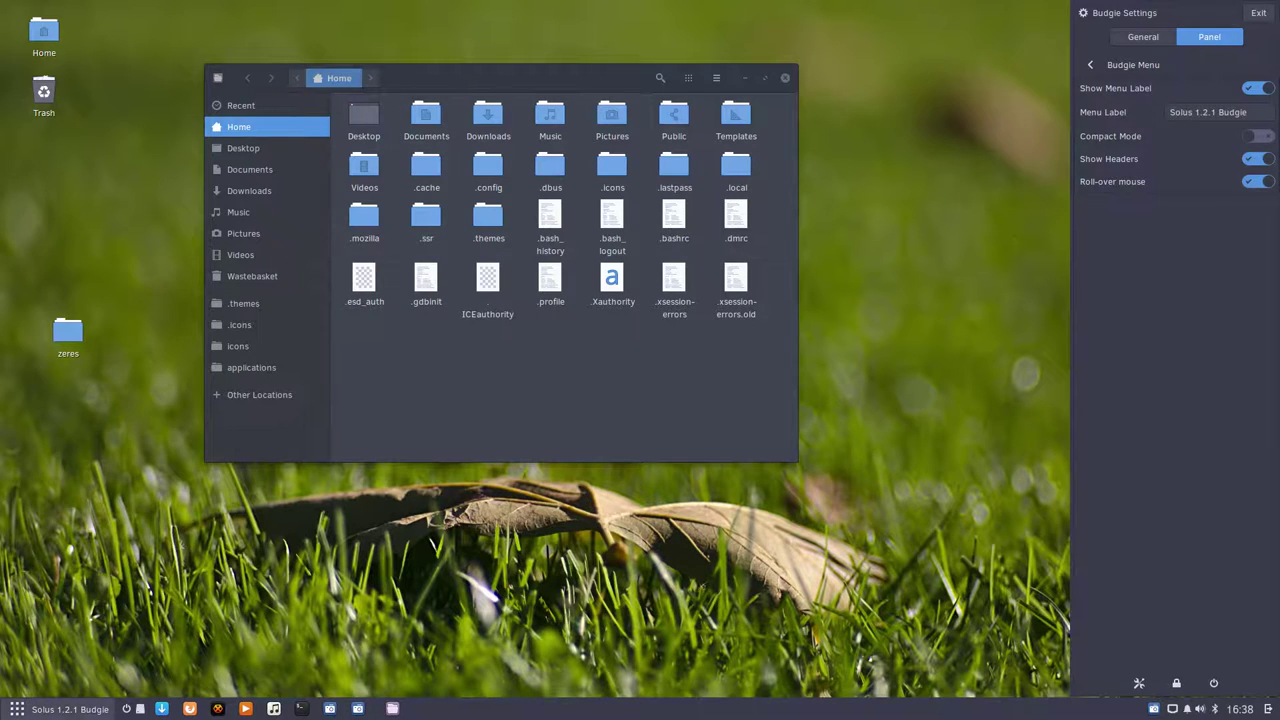
mouse_move(97, 703)
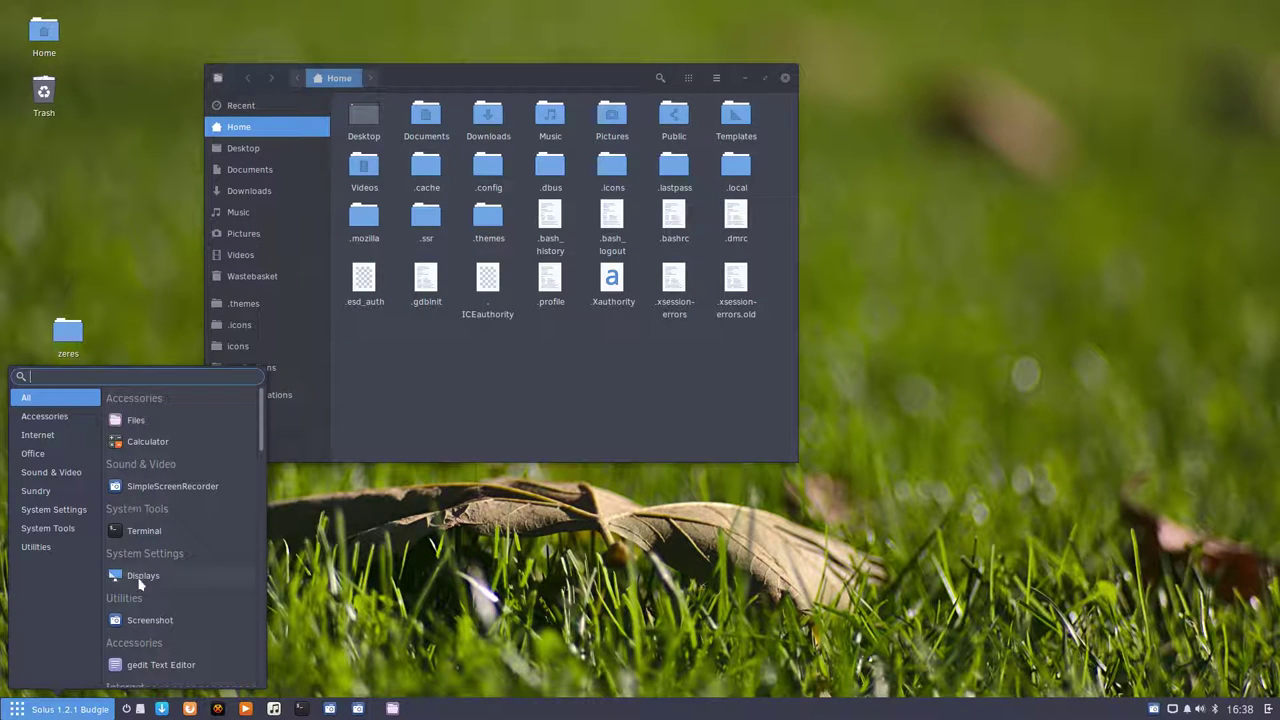
left_click(1269, 709)
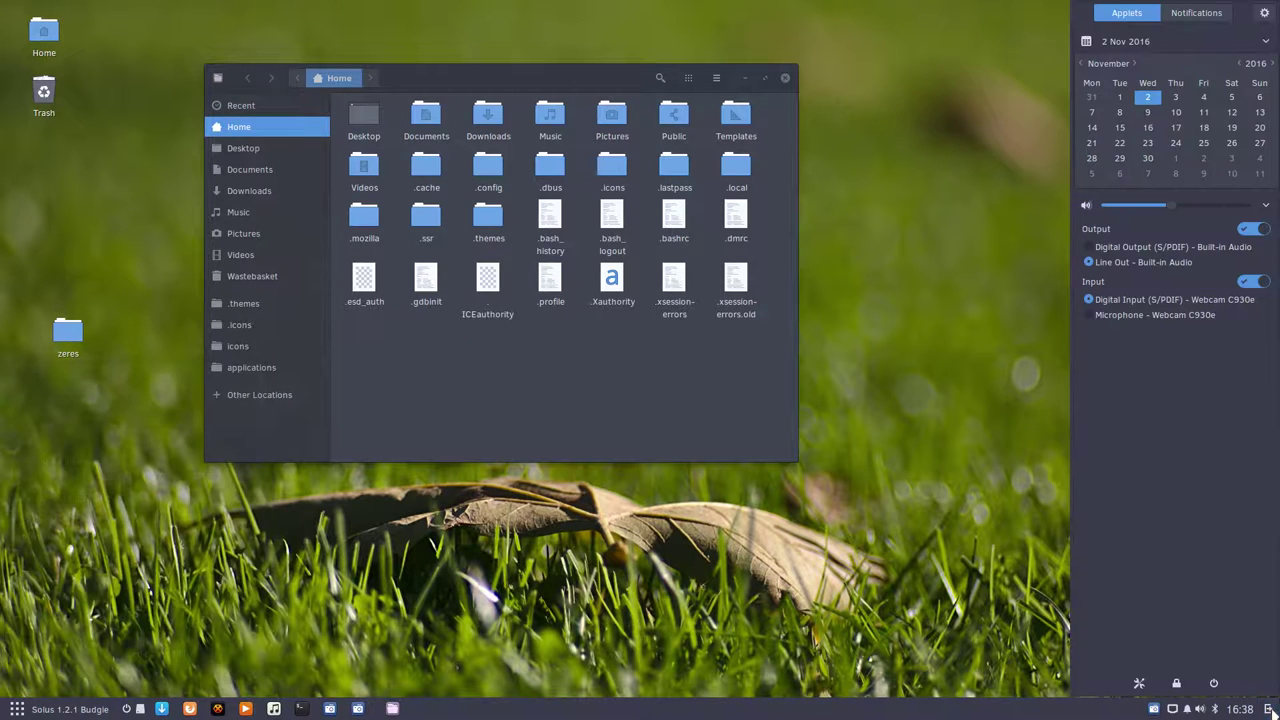
- In the Budgie Menu applet settings, turn off category headers and turn on Compact Mode
left_click(1265, 14)
left_click(1208, 40)
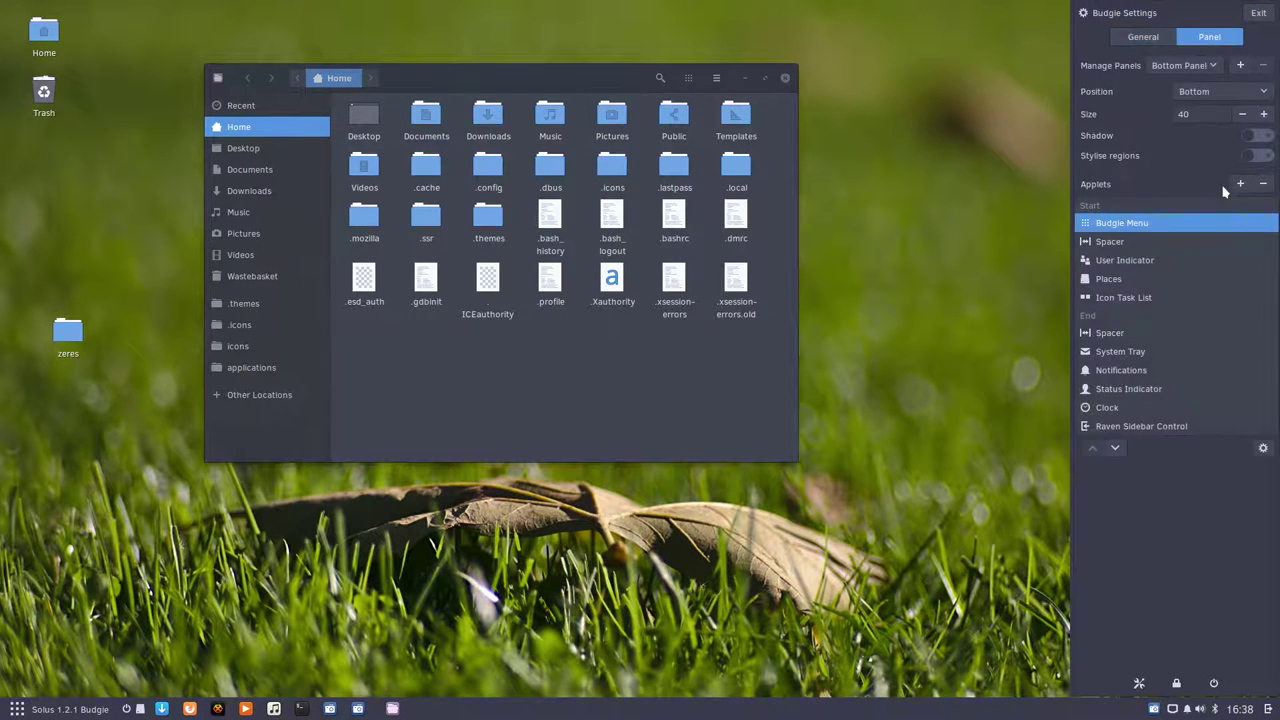
left_click(1263, 449)
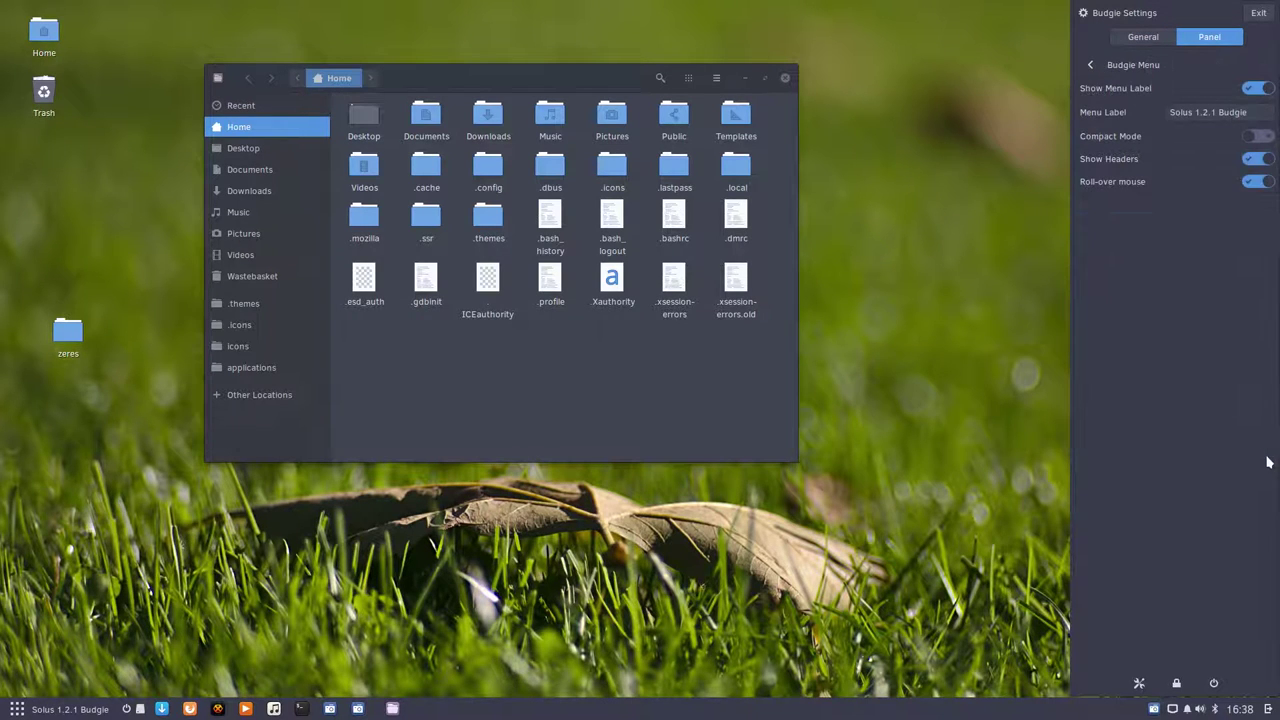
left_click(1245, 162)
left_click(1266, 140)
- Open the Budgie Menu, scroll through its flat compact app list, then close it
left_click(934, 322)
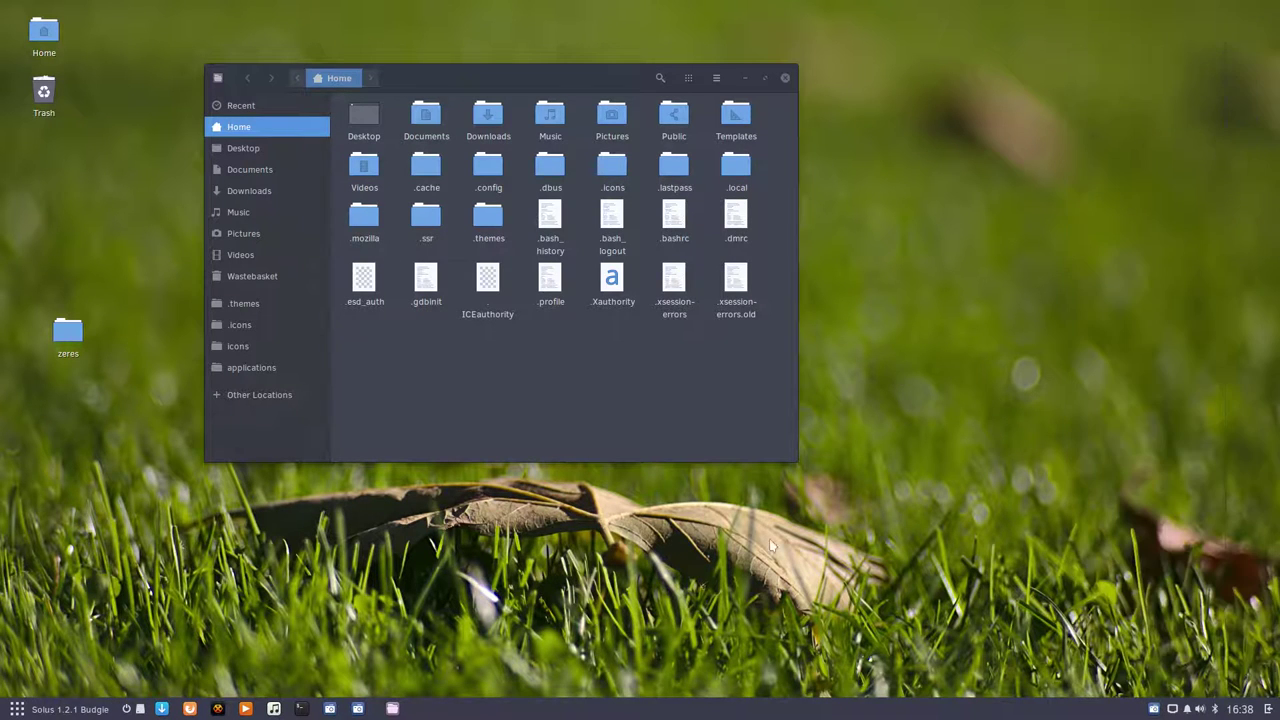
left_click(6, 712)
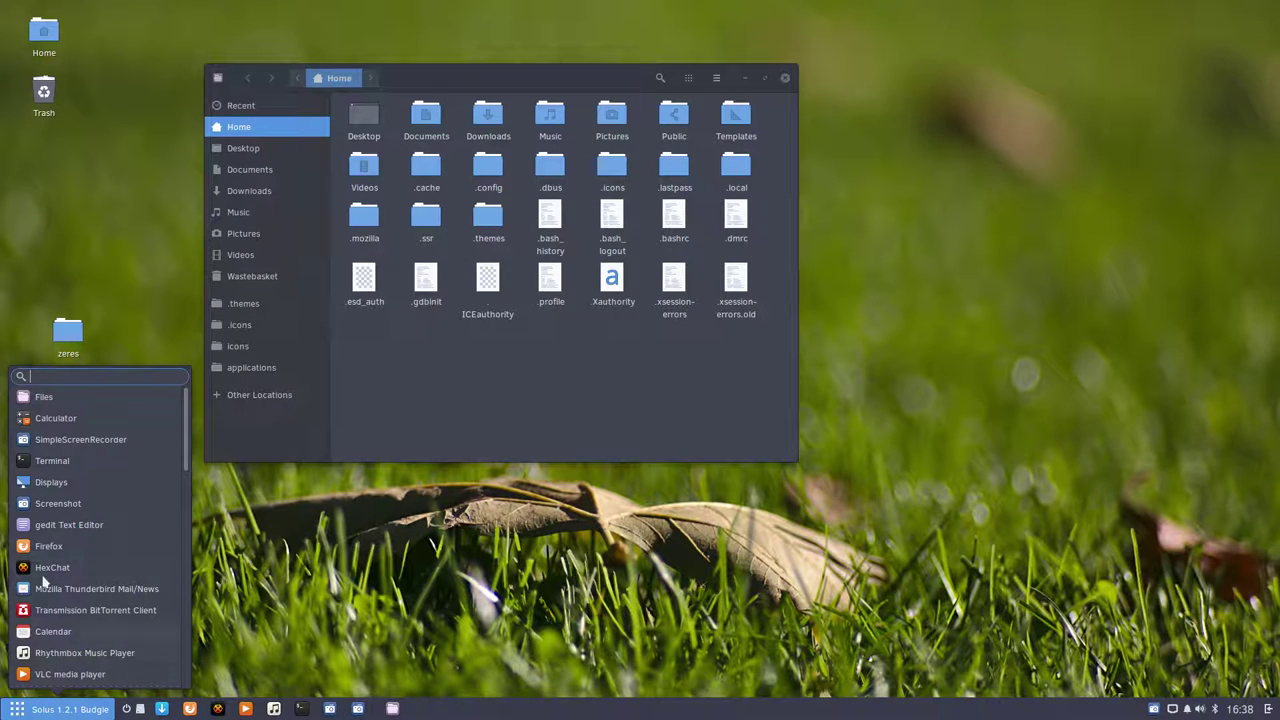
scroll(44, 598, "down", 5)
scroll(44, 598, "down", 5)
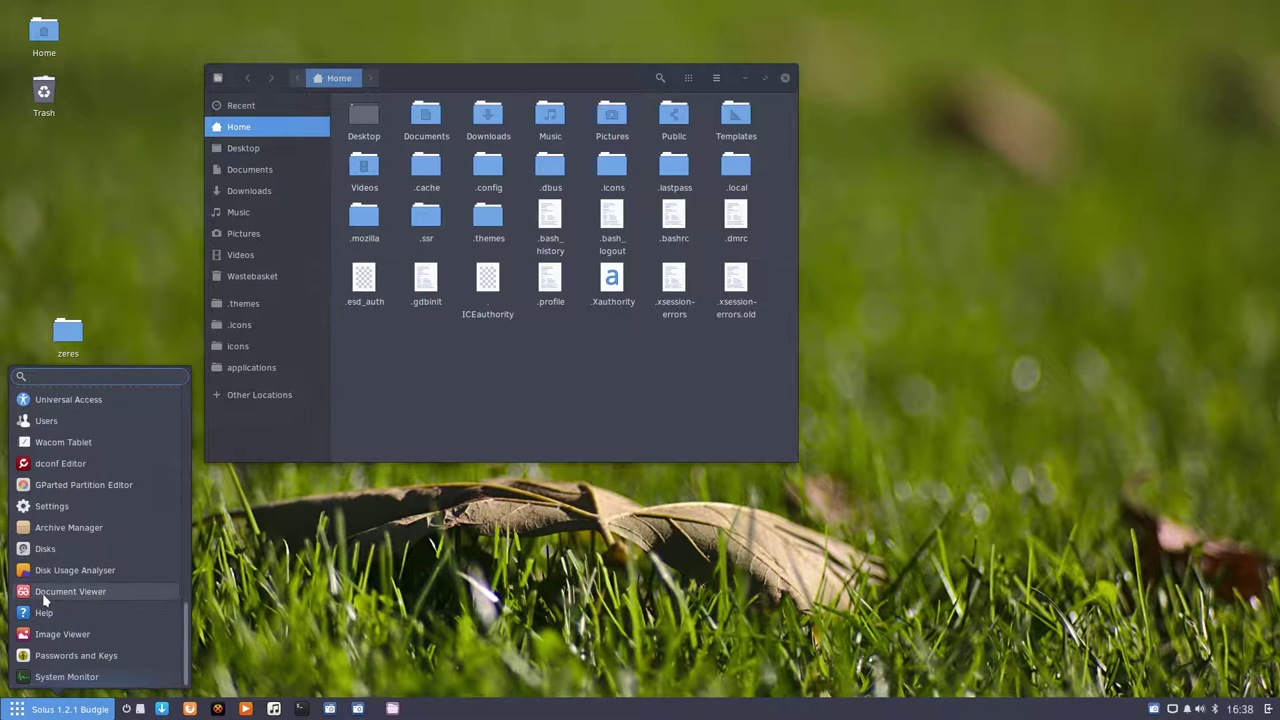
scroll(44, 598, "up", 10)
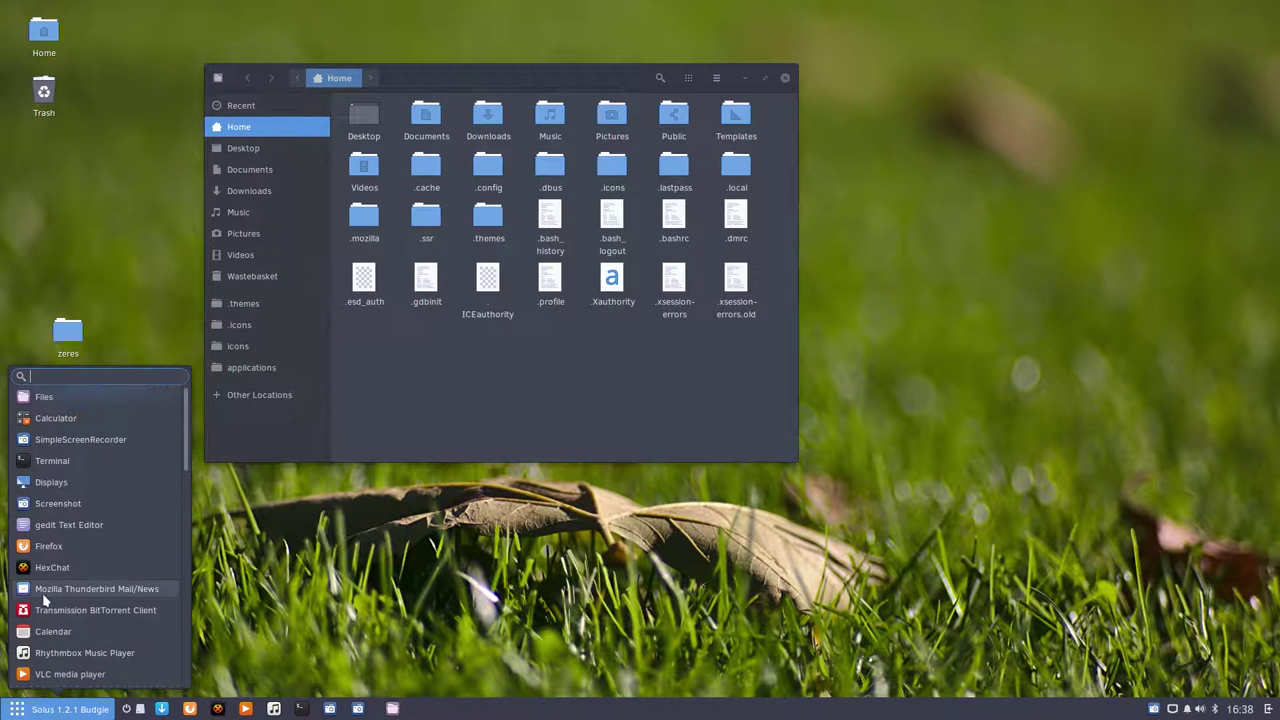
left_click(725, 533)
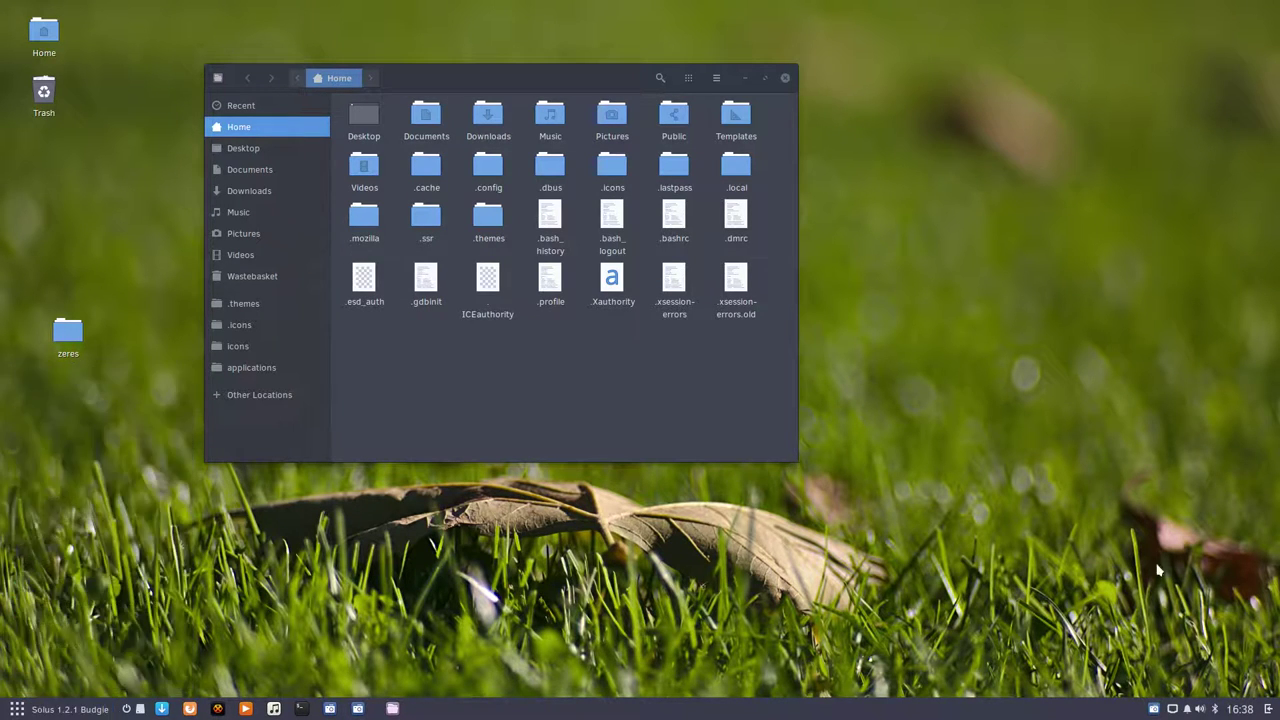
left_click(1268, 709)
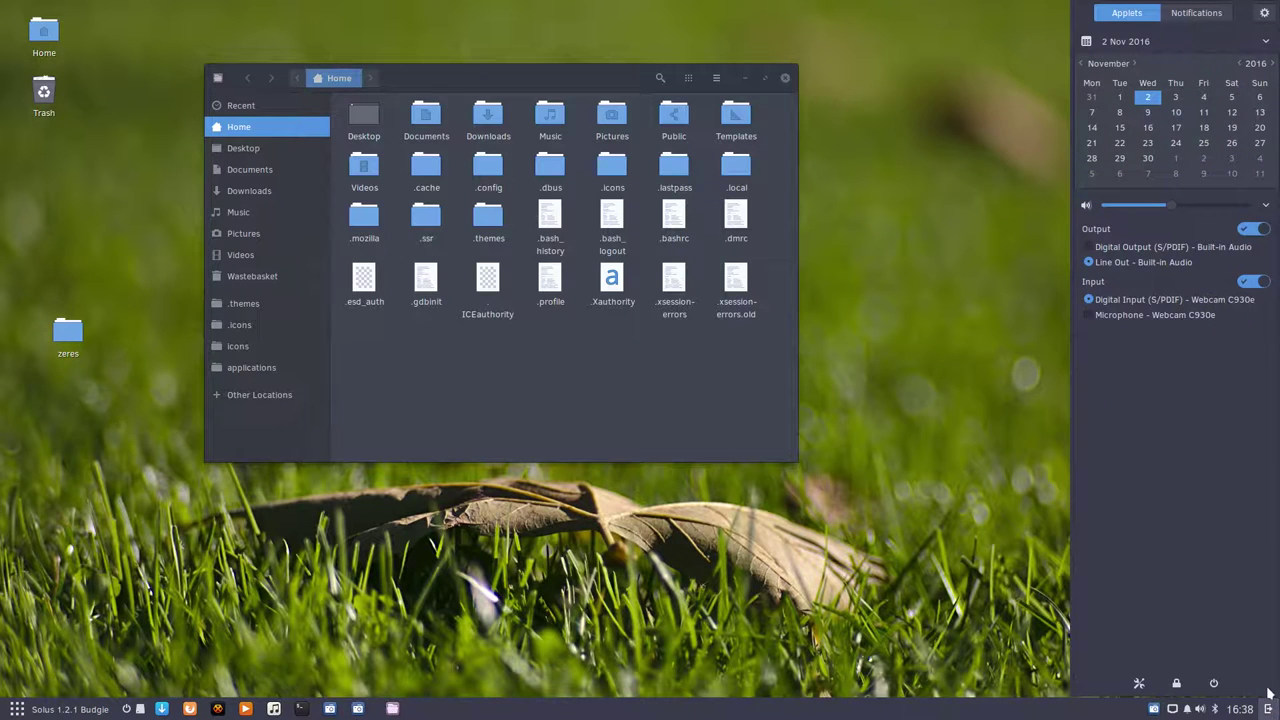
- Turn the Budgie Menu's Compact Mode off again and return to the bottom panel's applet list
left_click(1262, 14)
left_click(1209, 36)
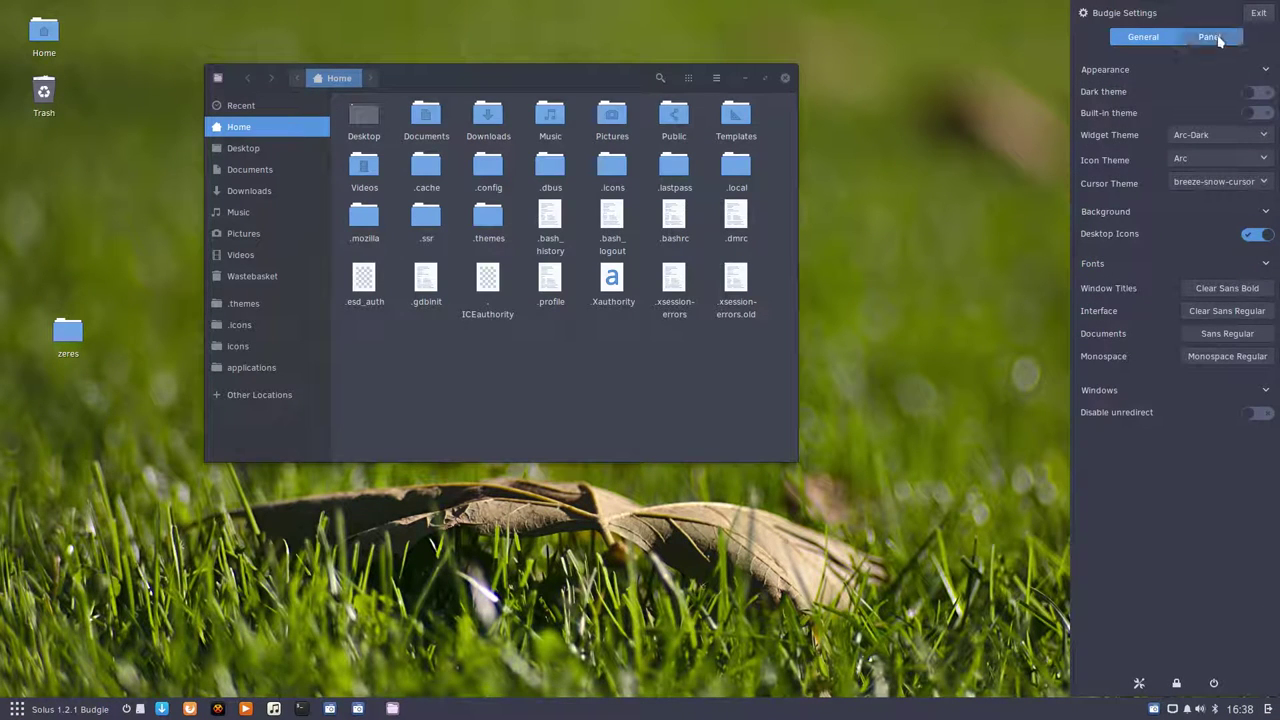
left_click(1228, 226)
left_click(1263, 449)
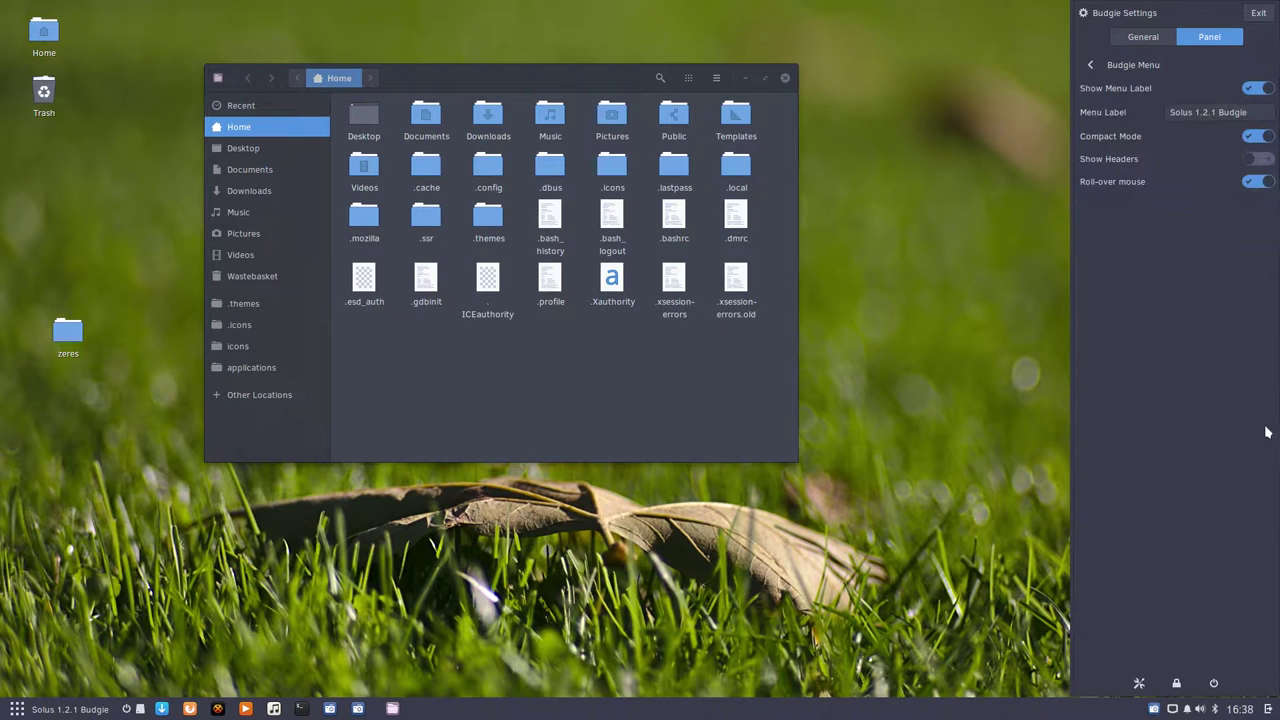
left_click(1262, 138)
left_click(1090, 65)
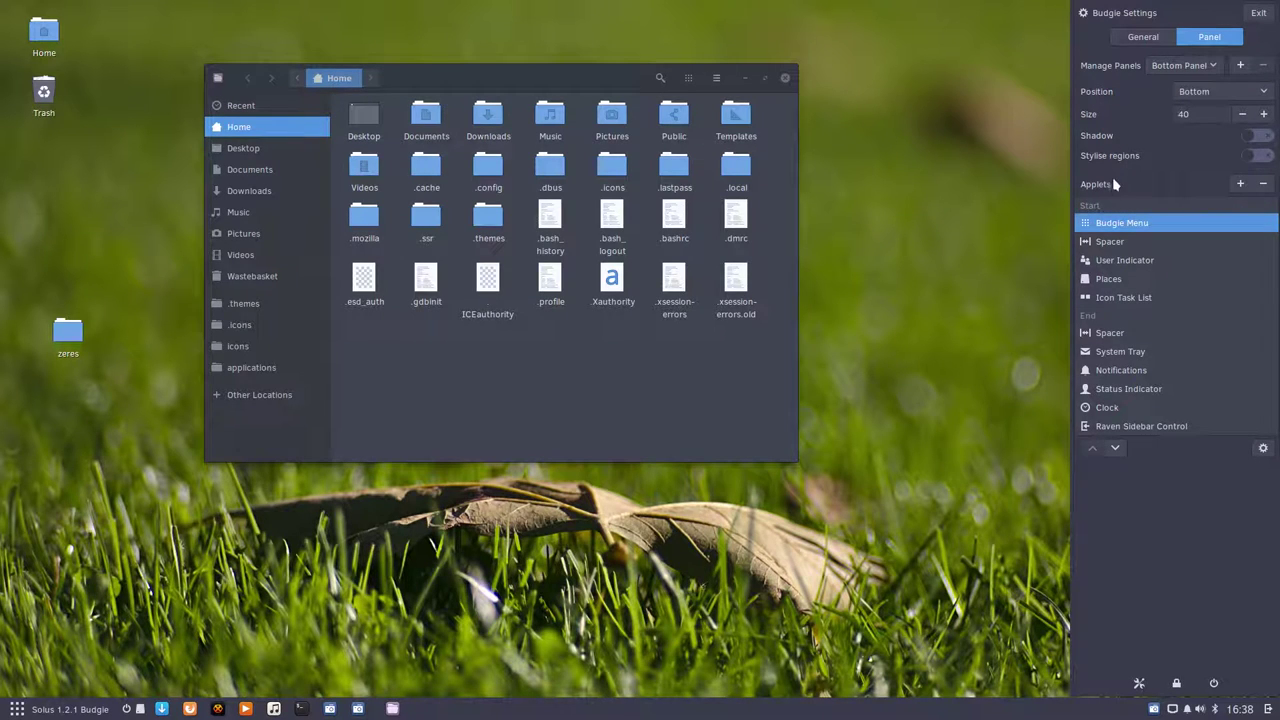
left_click(1121, 262)
left_click(1115, 280)
left_click(1120, 297)
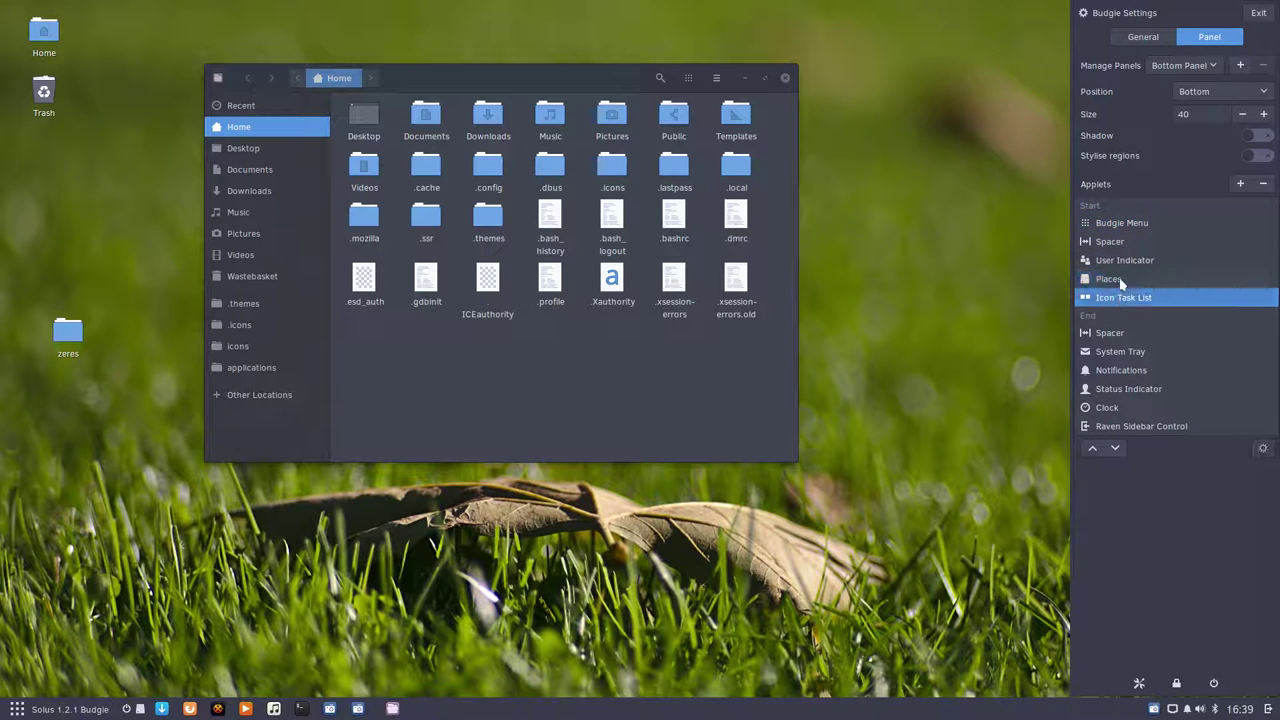
left_click(1115, 280)
left_click(1263, 449)
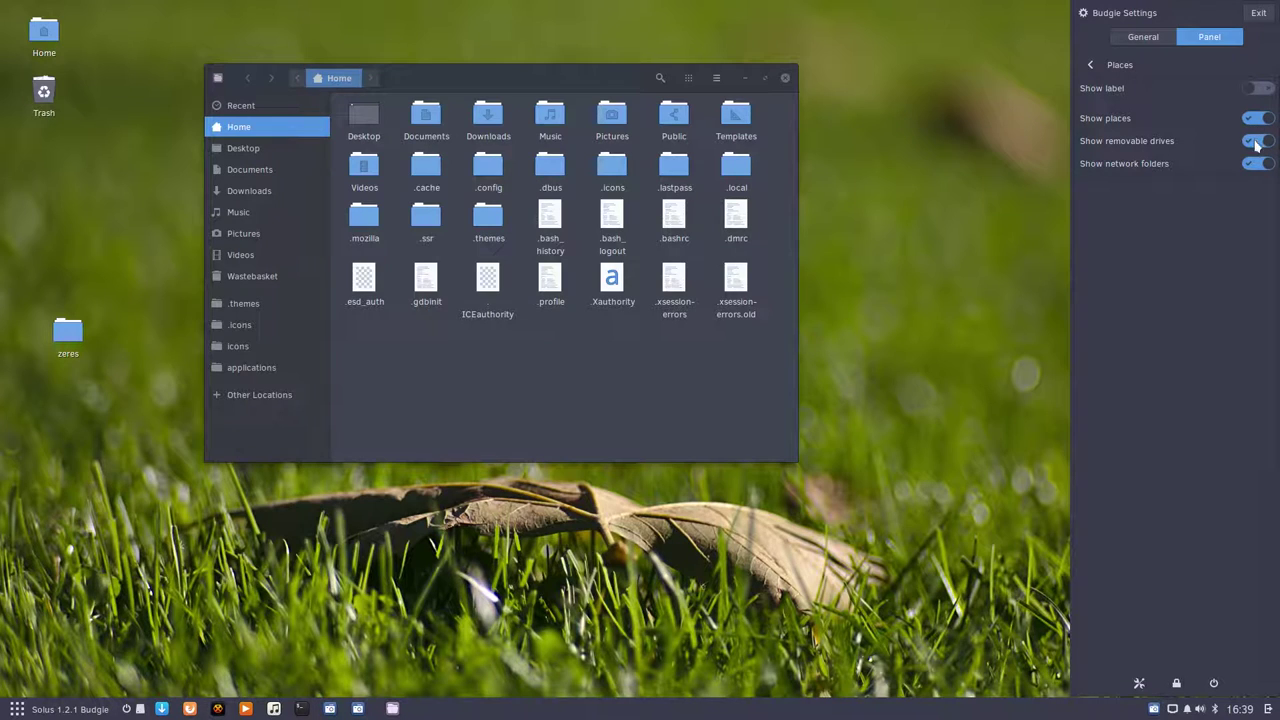
left_click(1090, 64)
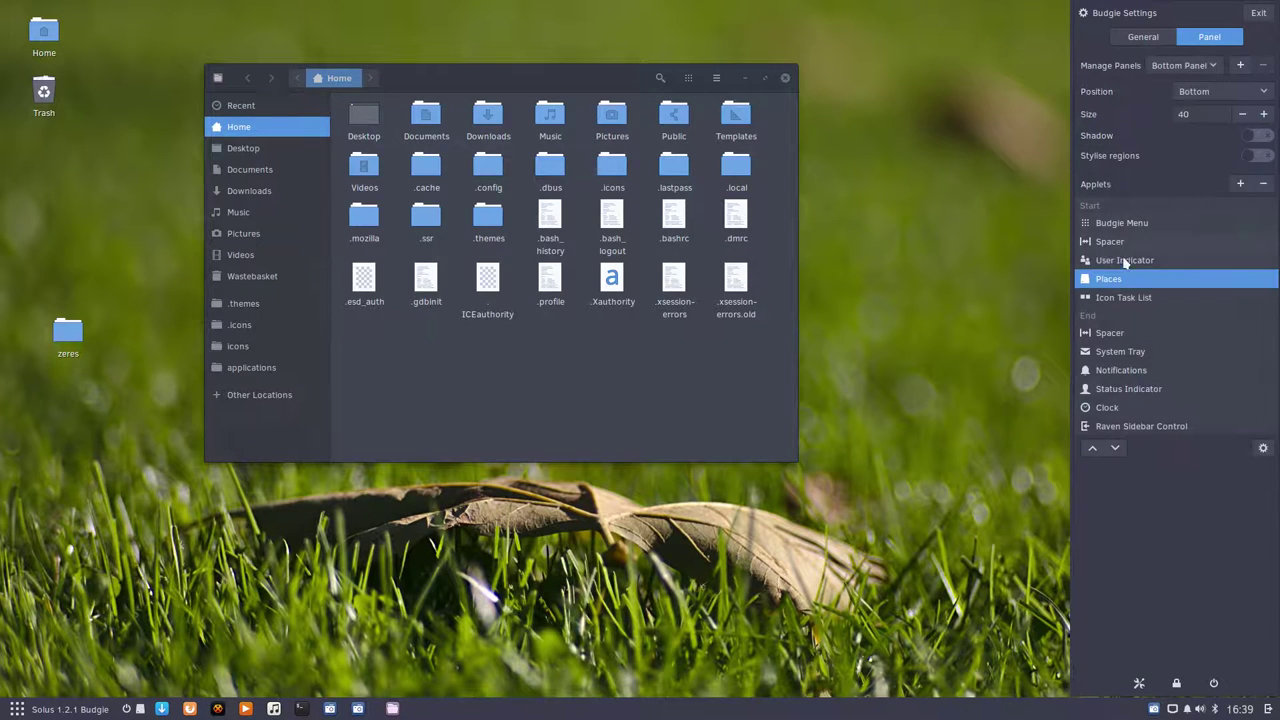
left_click(1118, 333)
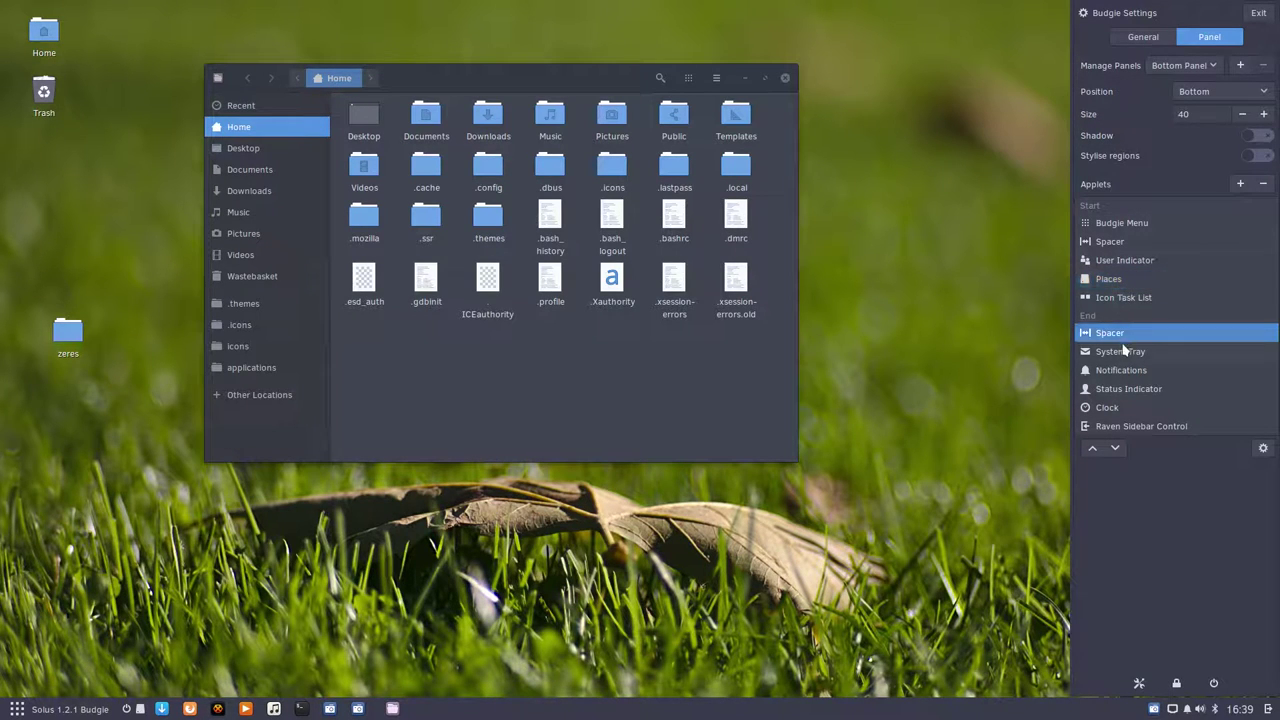
left_click(1263, 448)
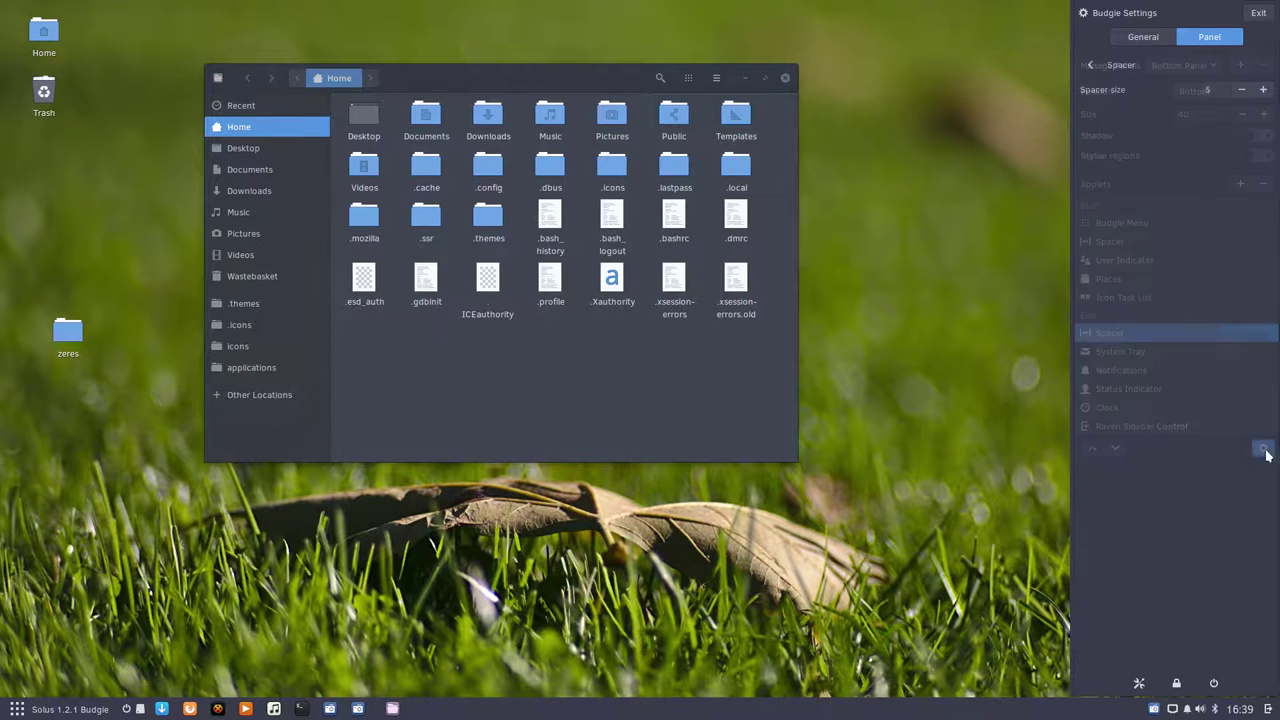
left_click(1090, 65)
left_click(1137, 352)
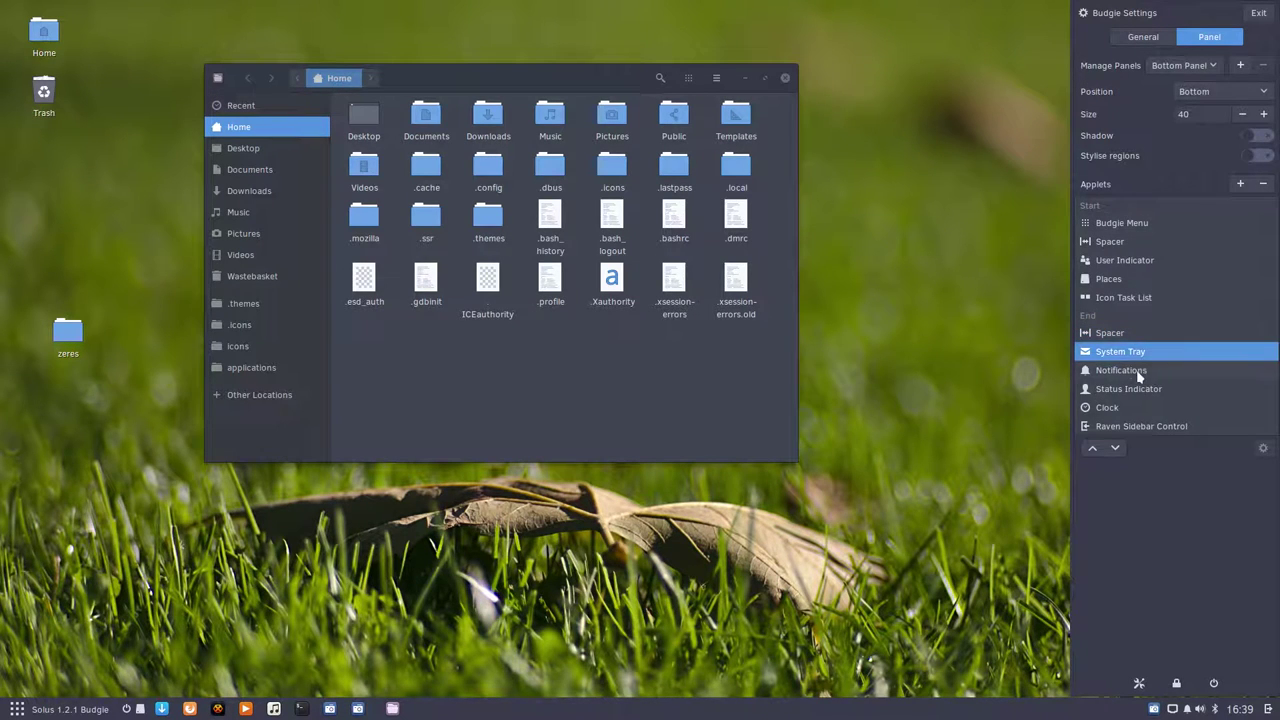
left_click(1140, 372)
left_click(1140, 389)
left_click(1140, 407)
left_click(1139, 427)
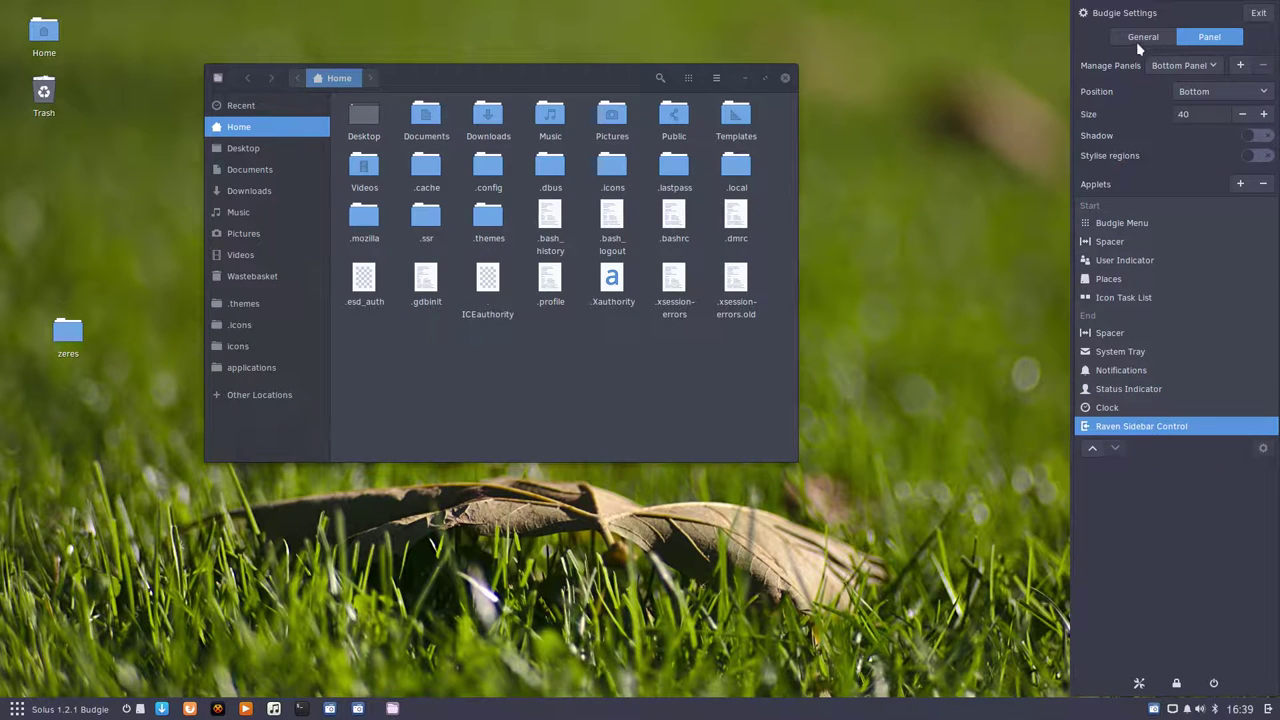
left_click(1139, 684)
- Lock the screen from Raven, then unlock it with the account password, retrying after an error
left_click(1268, 708)
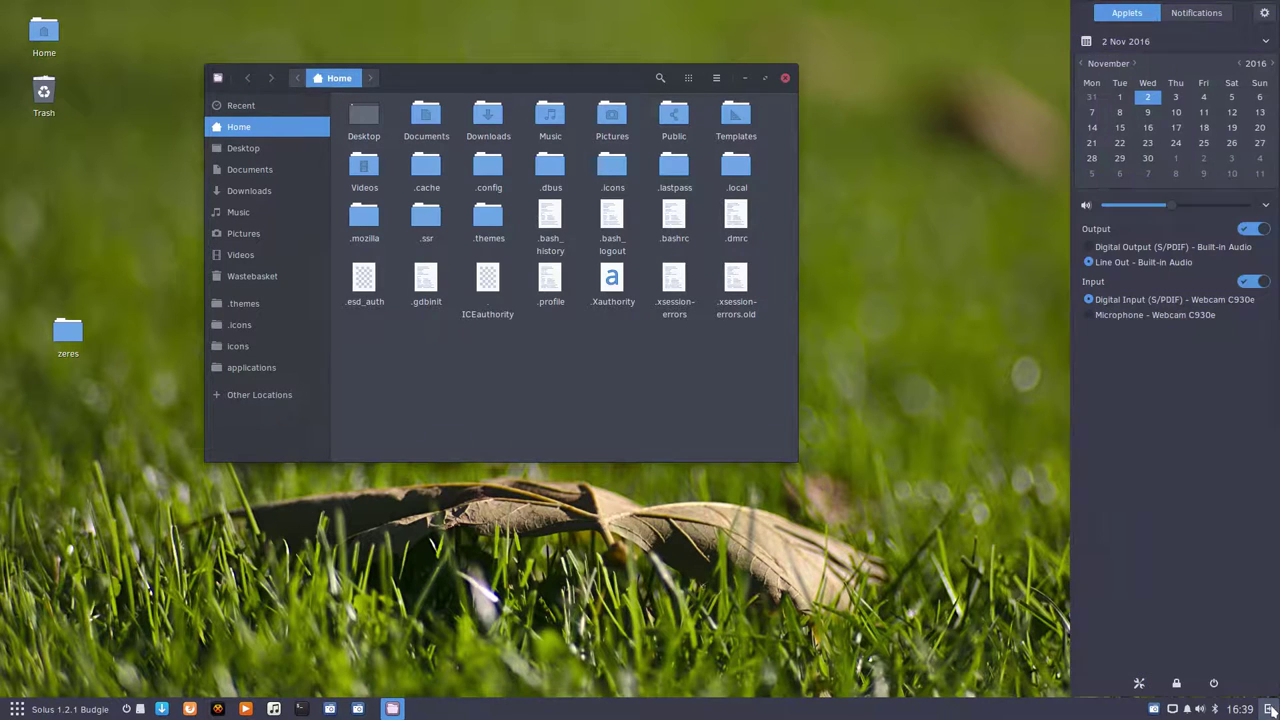
left_click(1177, 686)
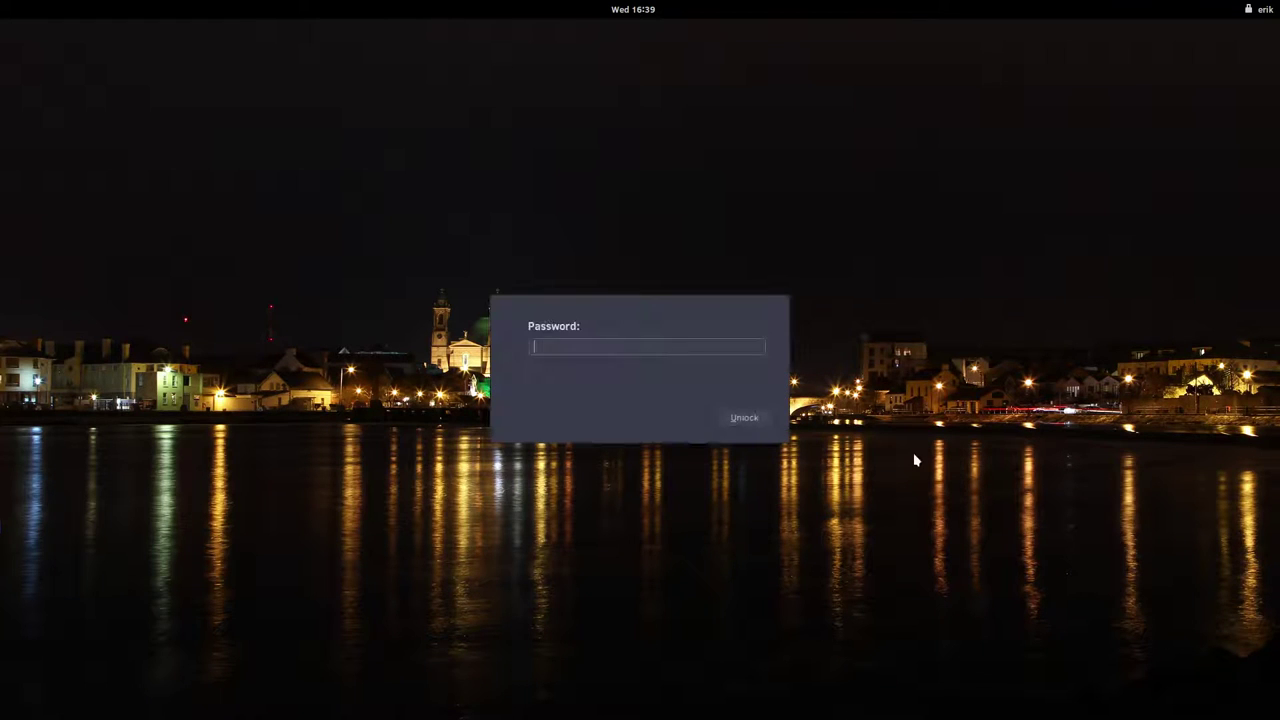
type("••••••••")
key("Return")
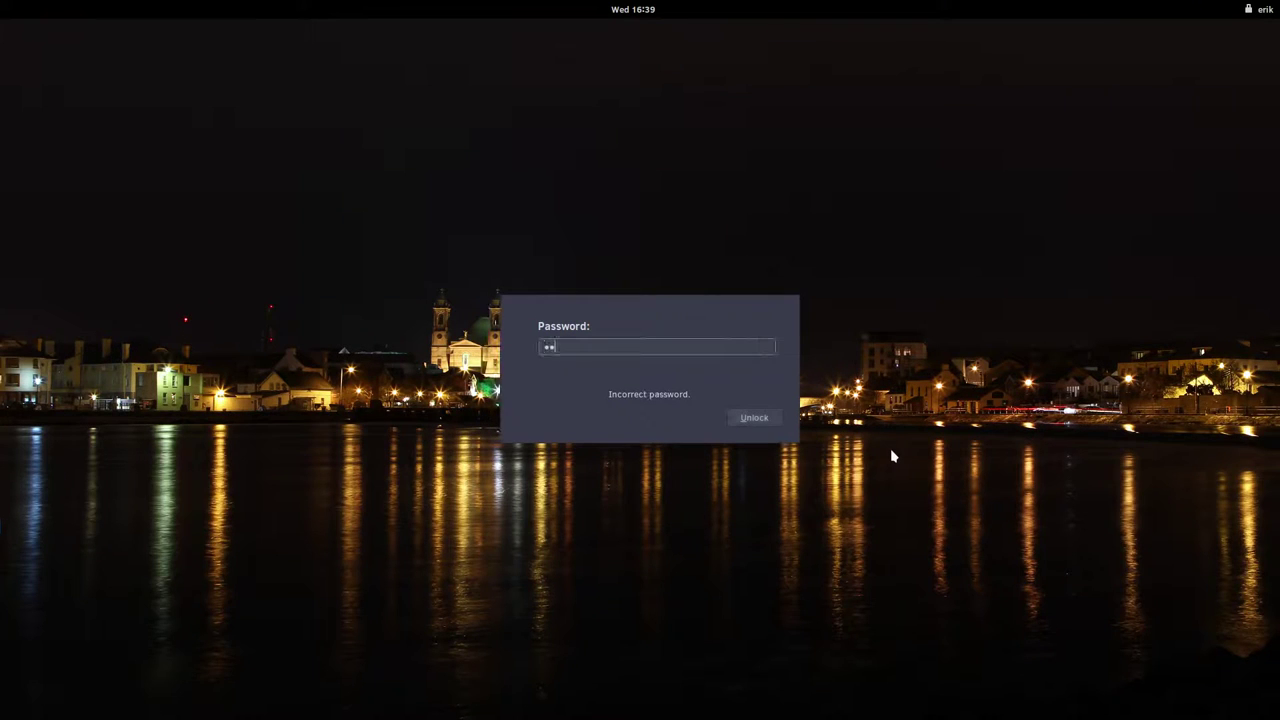
type("••••••••")
key("Return")
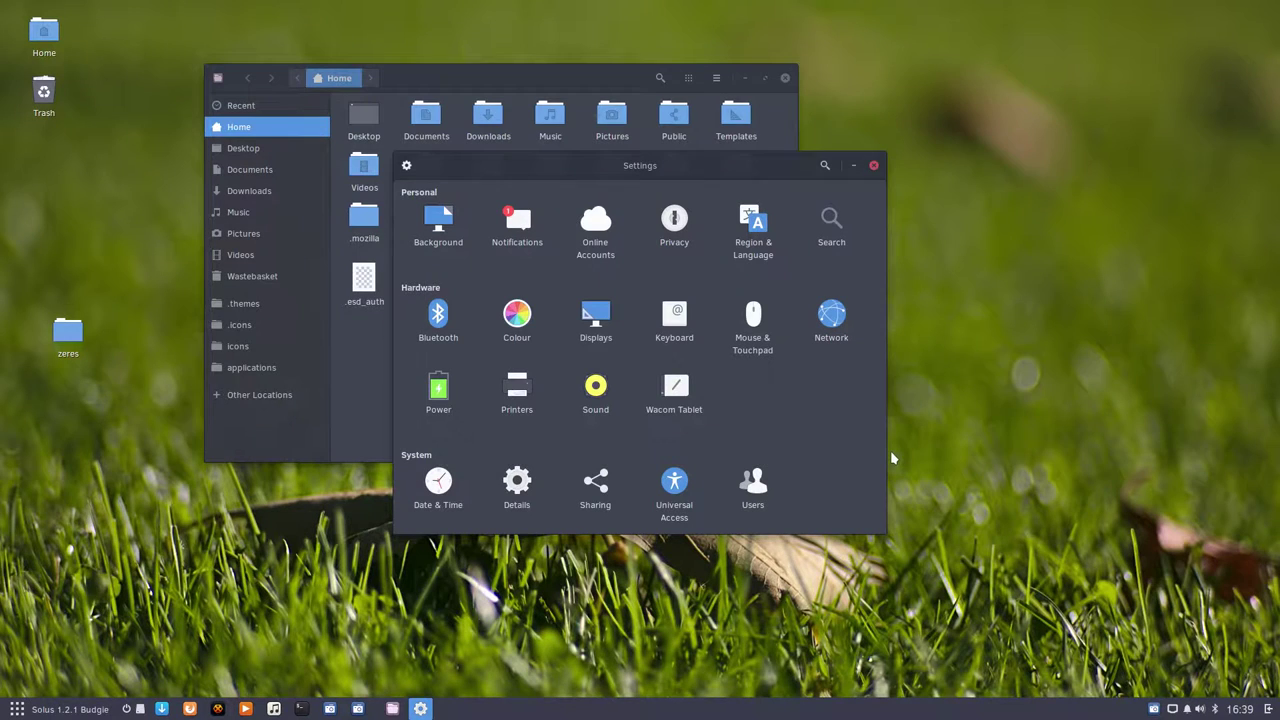
- Move the Settings window up-left, then show Budgie Settings' General page with Arc-Dark widgets and Arc icons
left_click_drag(686, 166, 623, 123)
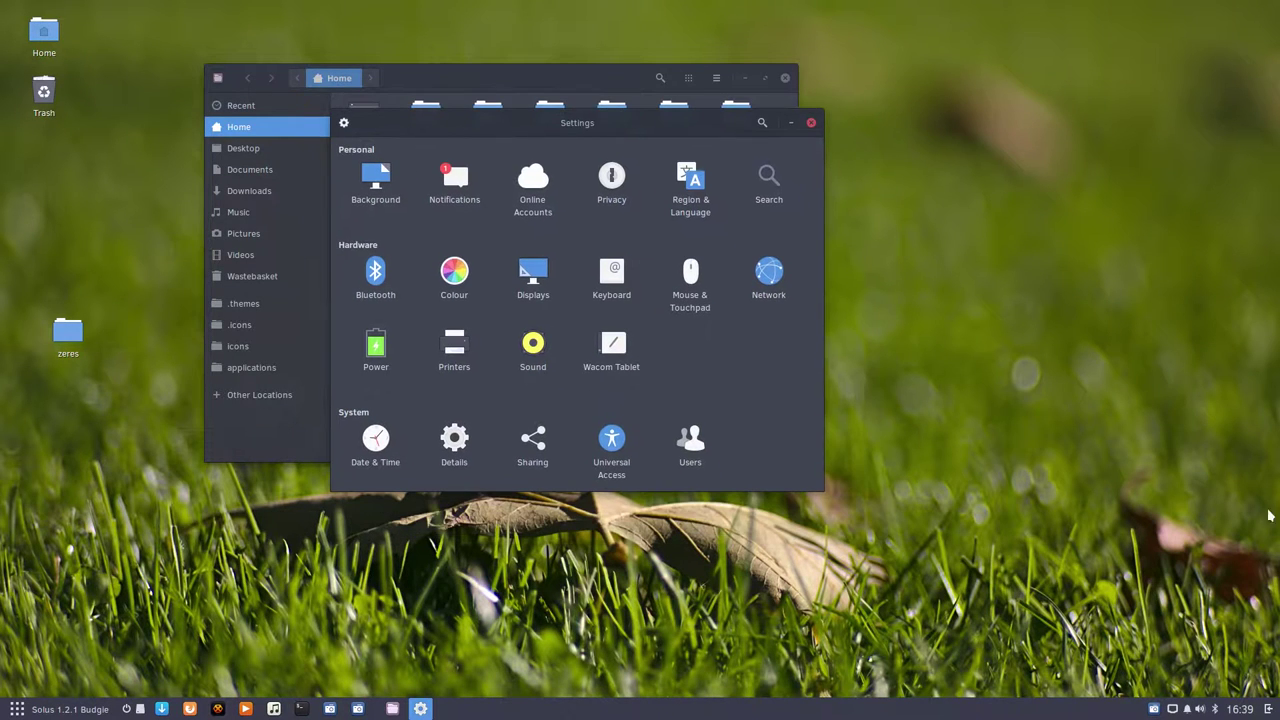
left_click(1268, 708)
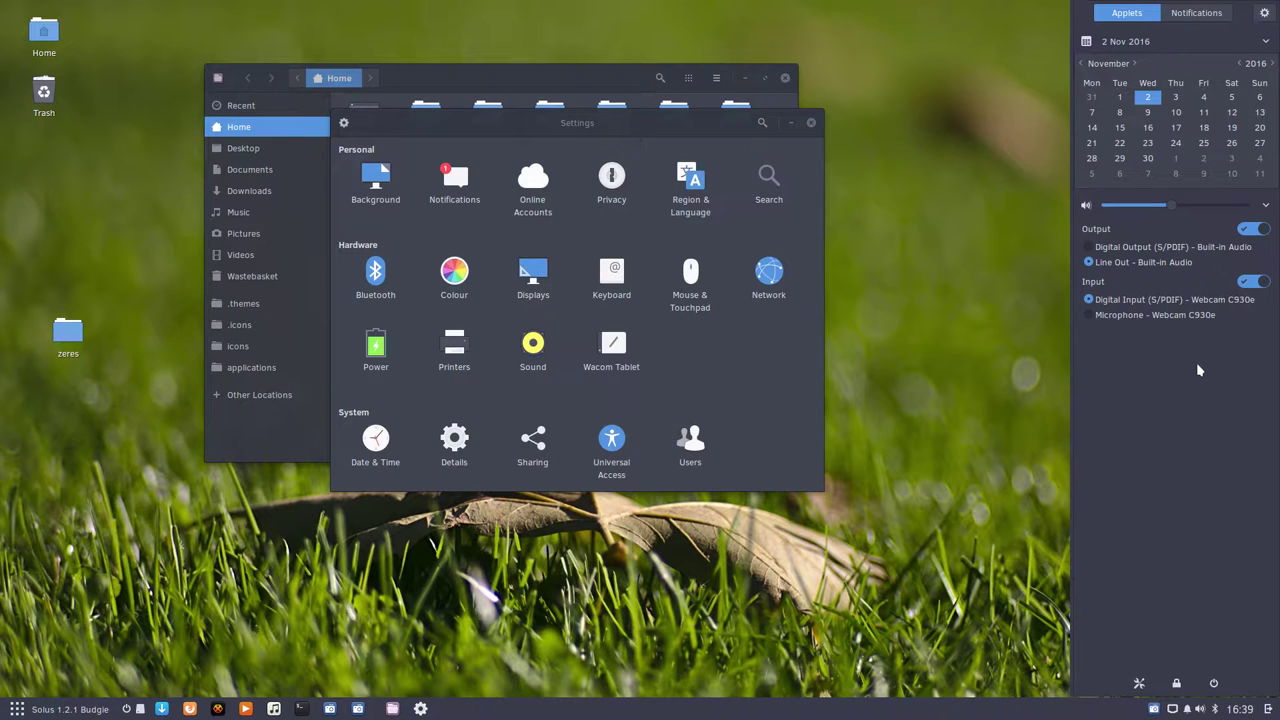
left_click(1265, 13)
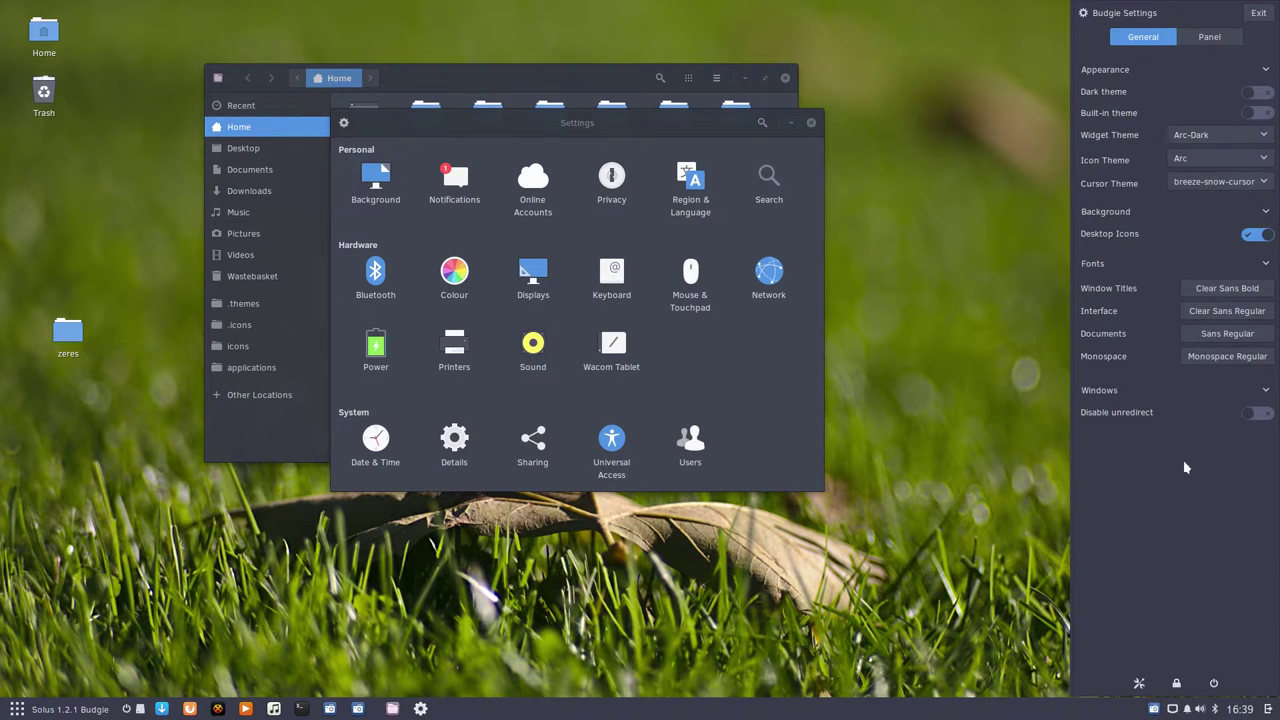
left_click(1216, 38)
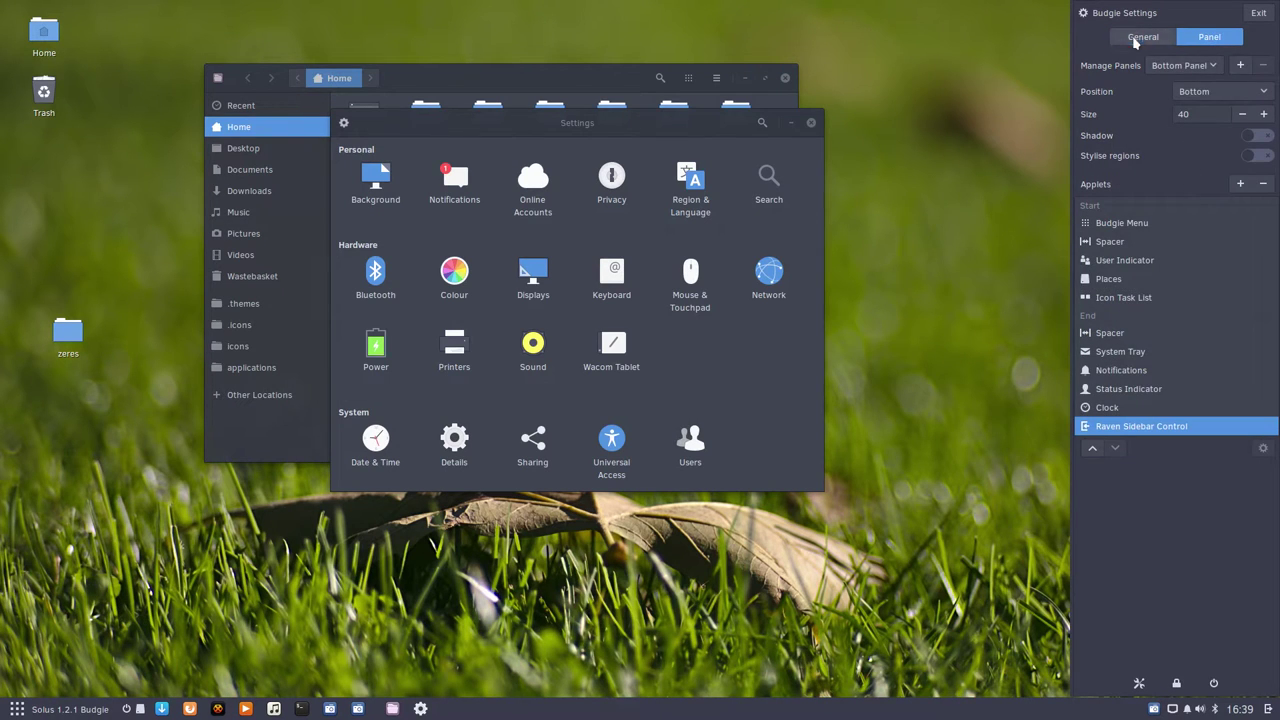
left_click(1143, 38)
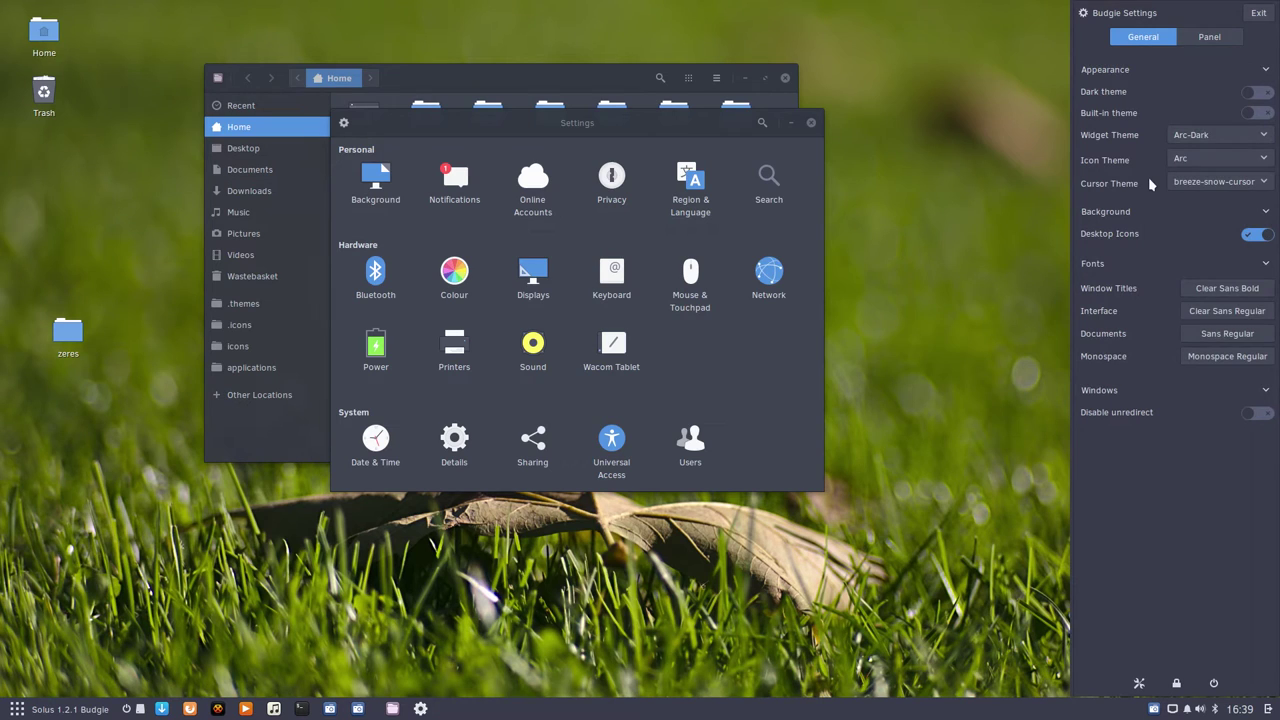